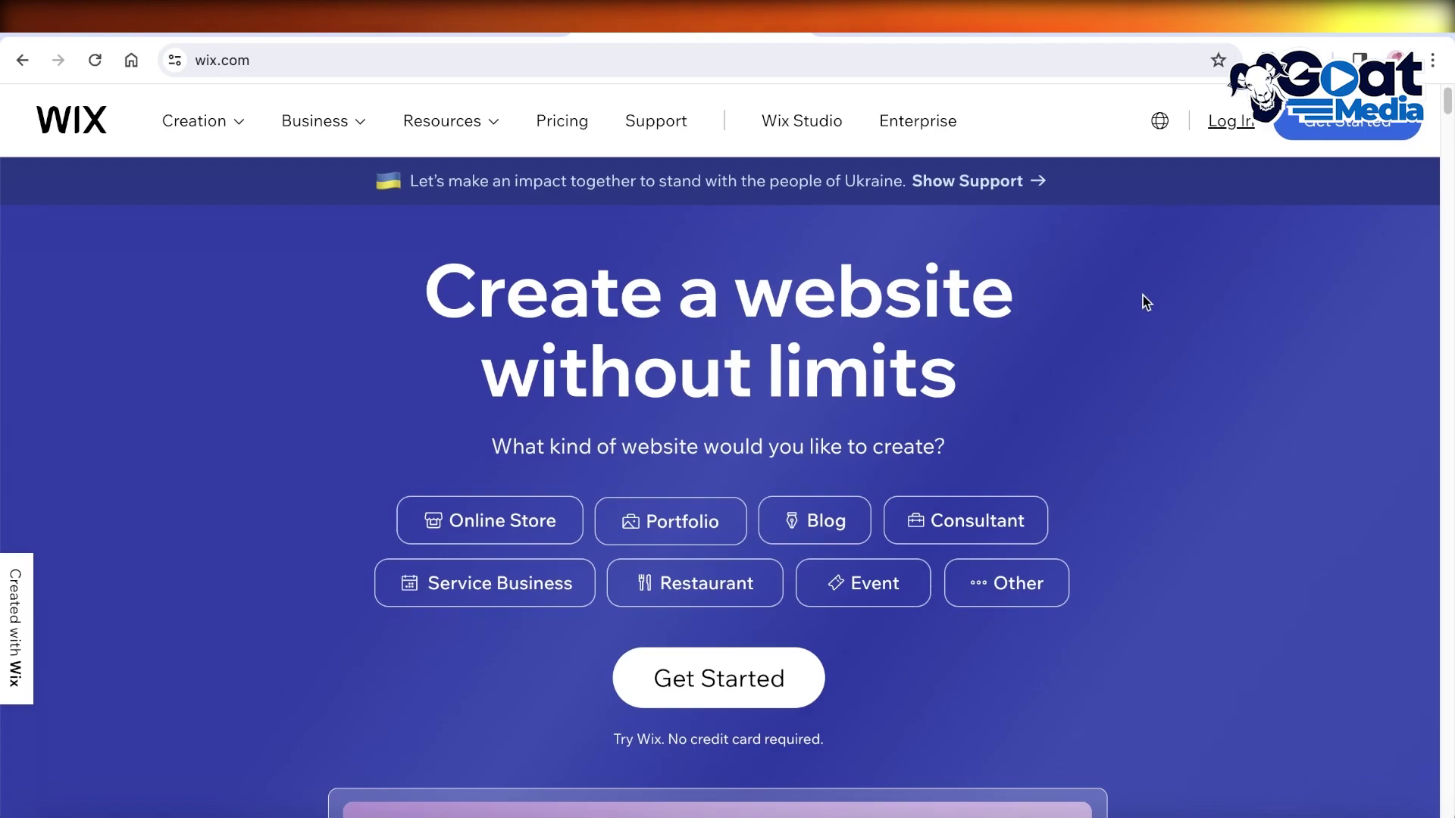
Open the Wix Sign Up page from Get Started in the header
left_click(1332, 124)
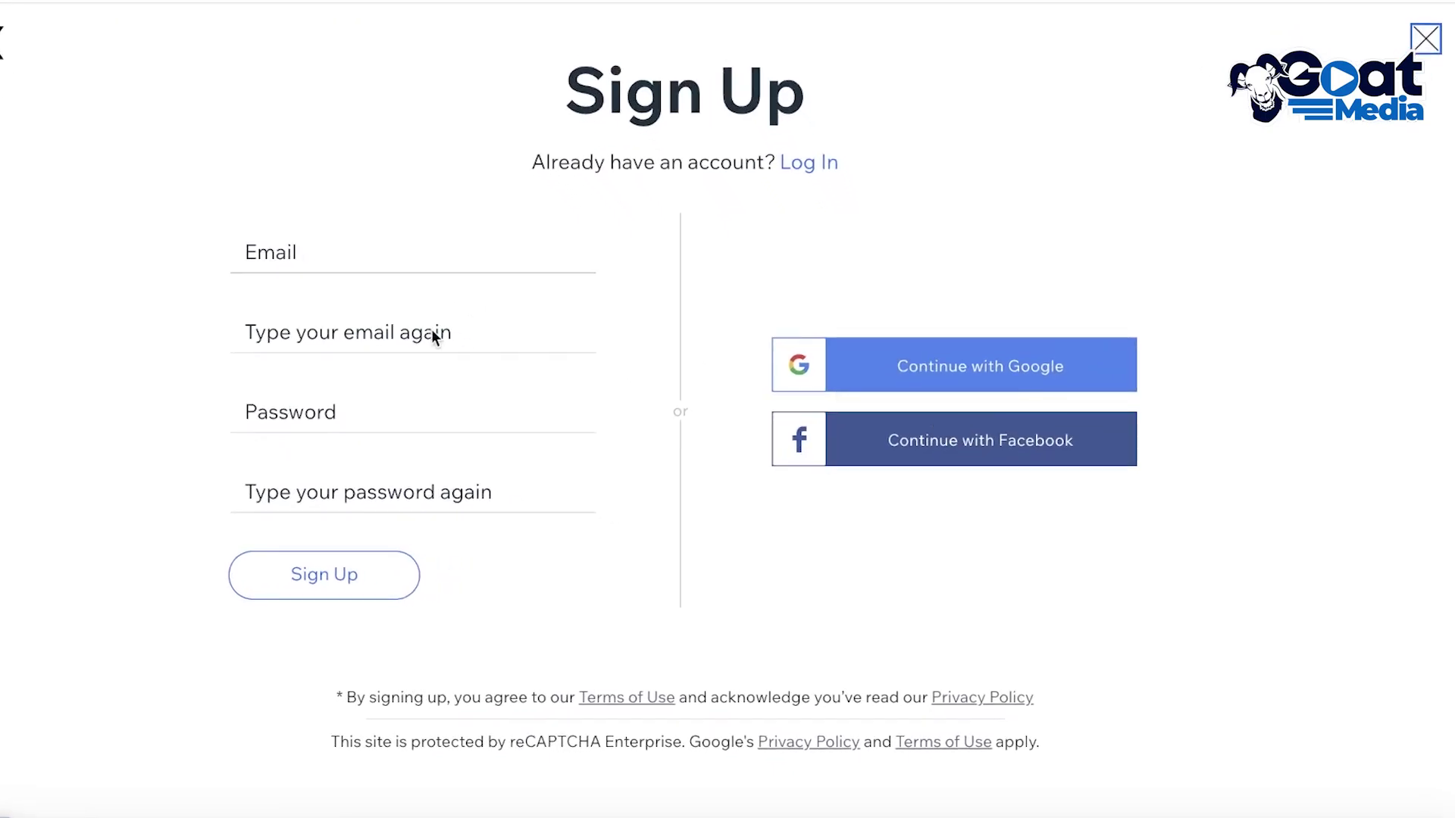
Sign up with Google using the first listed account to reach the Sites dashboard
left_click(983, 352)
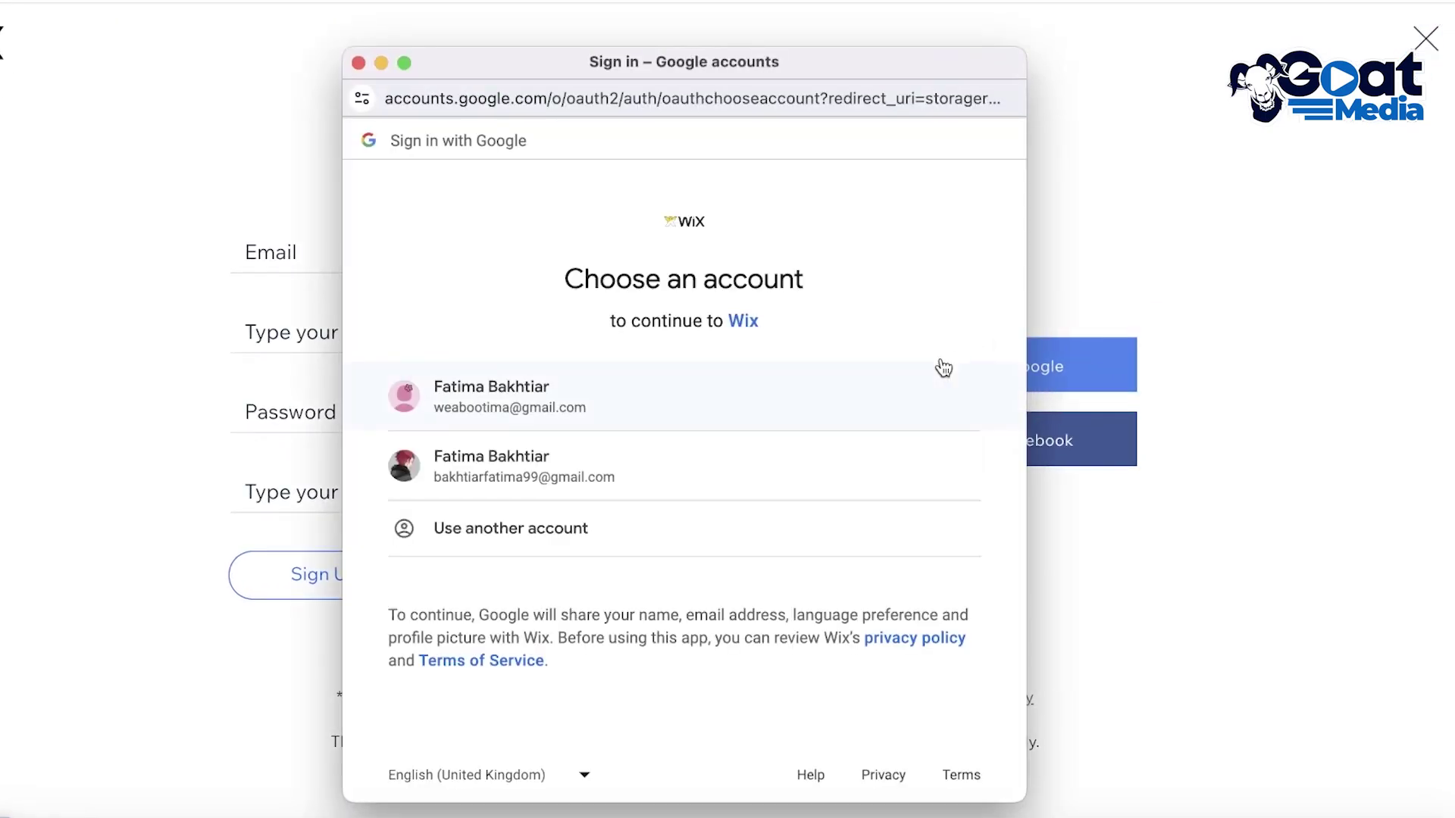
left_click(823, 386)
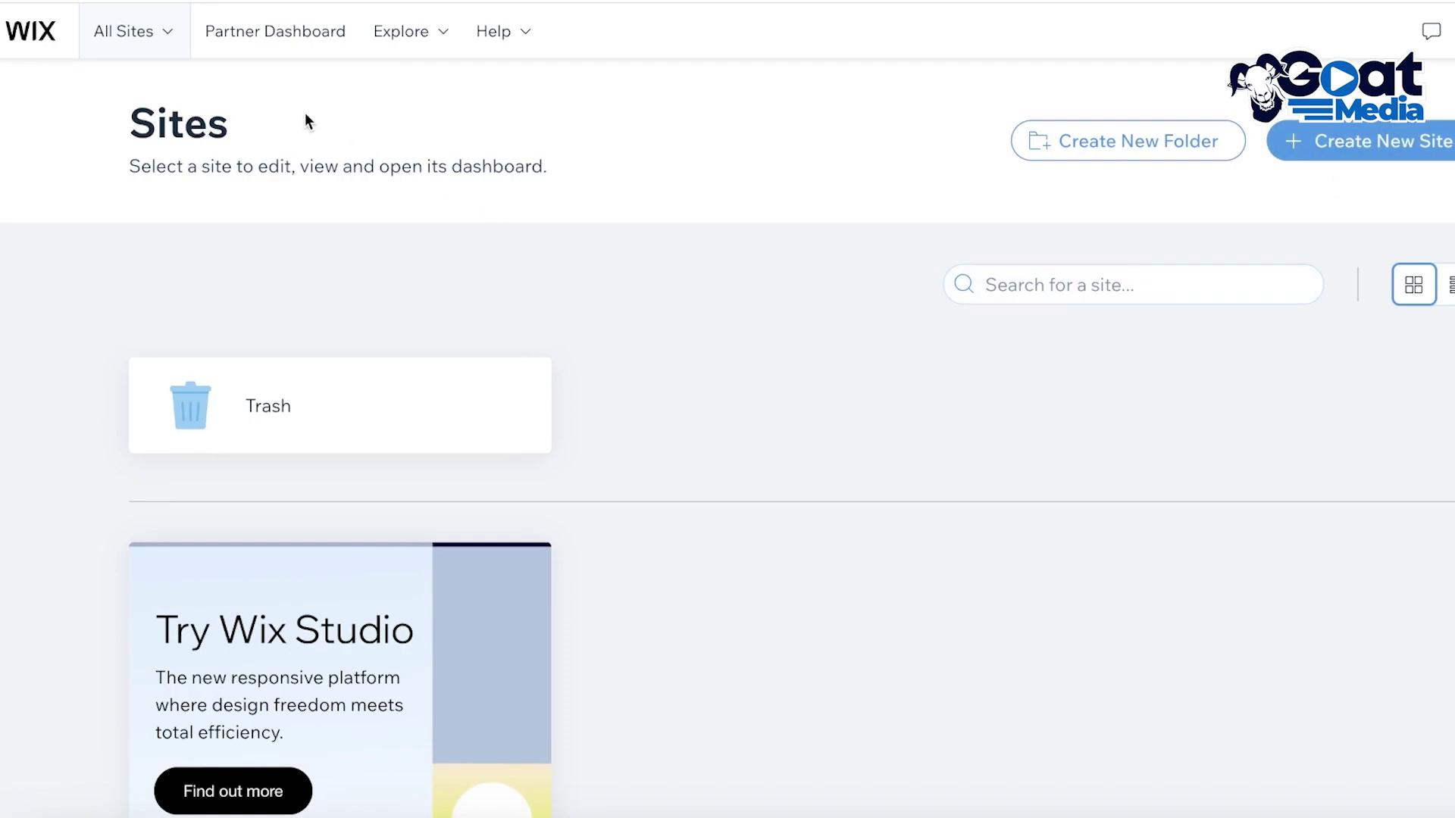
Check the All Sites dropdown, then choose Business Email from the account menu
left_click(161, 56)
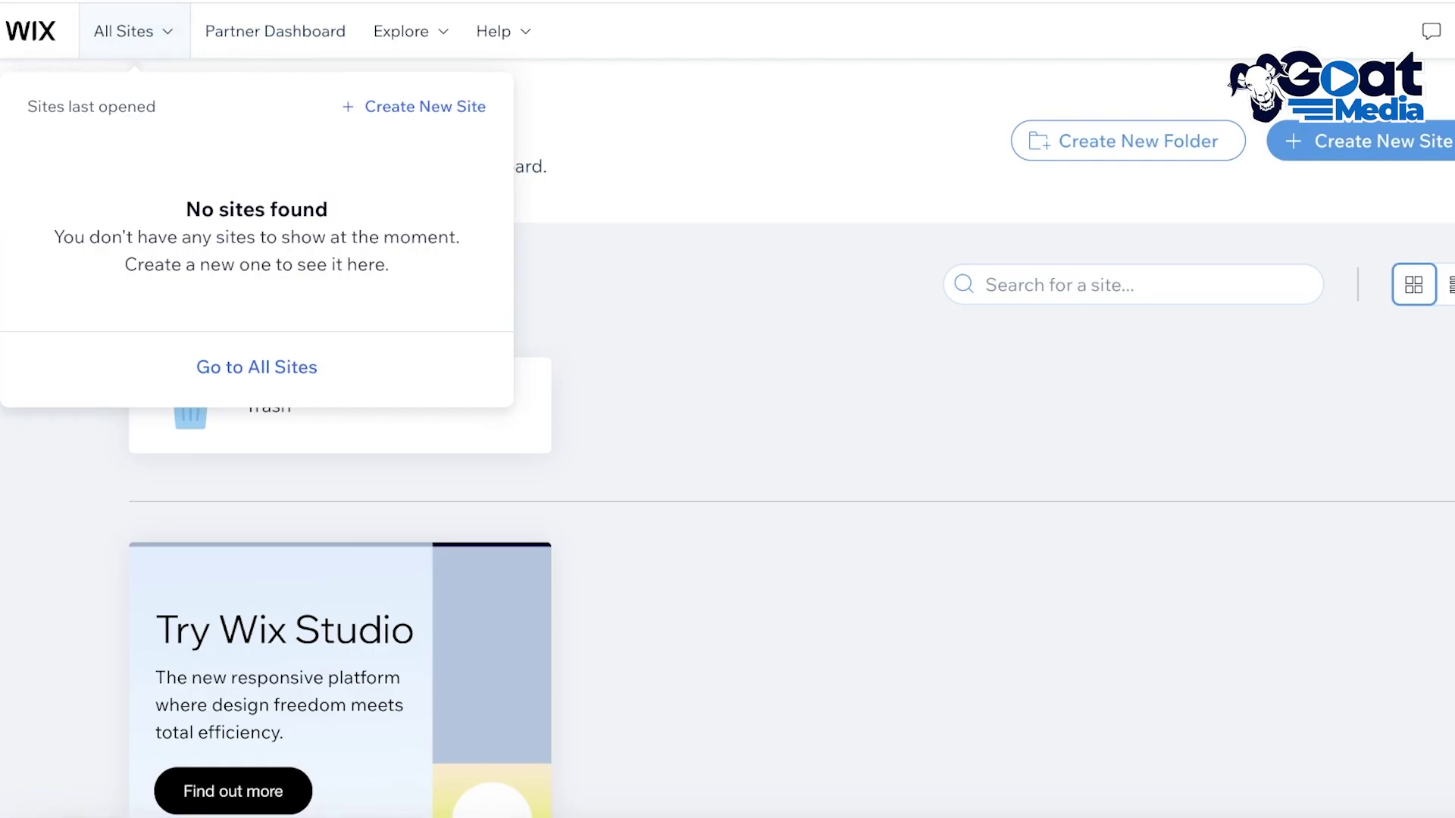
left_click(1451, 31)
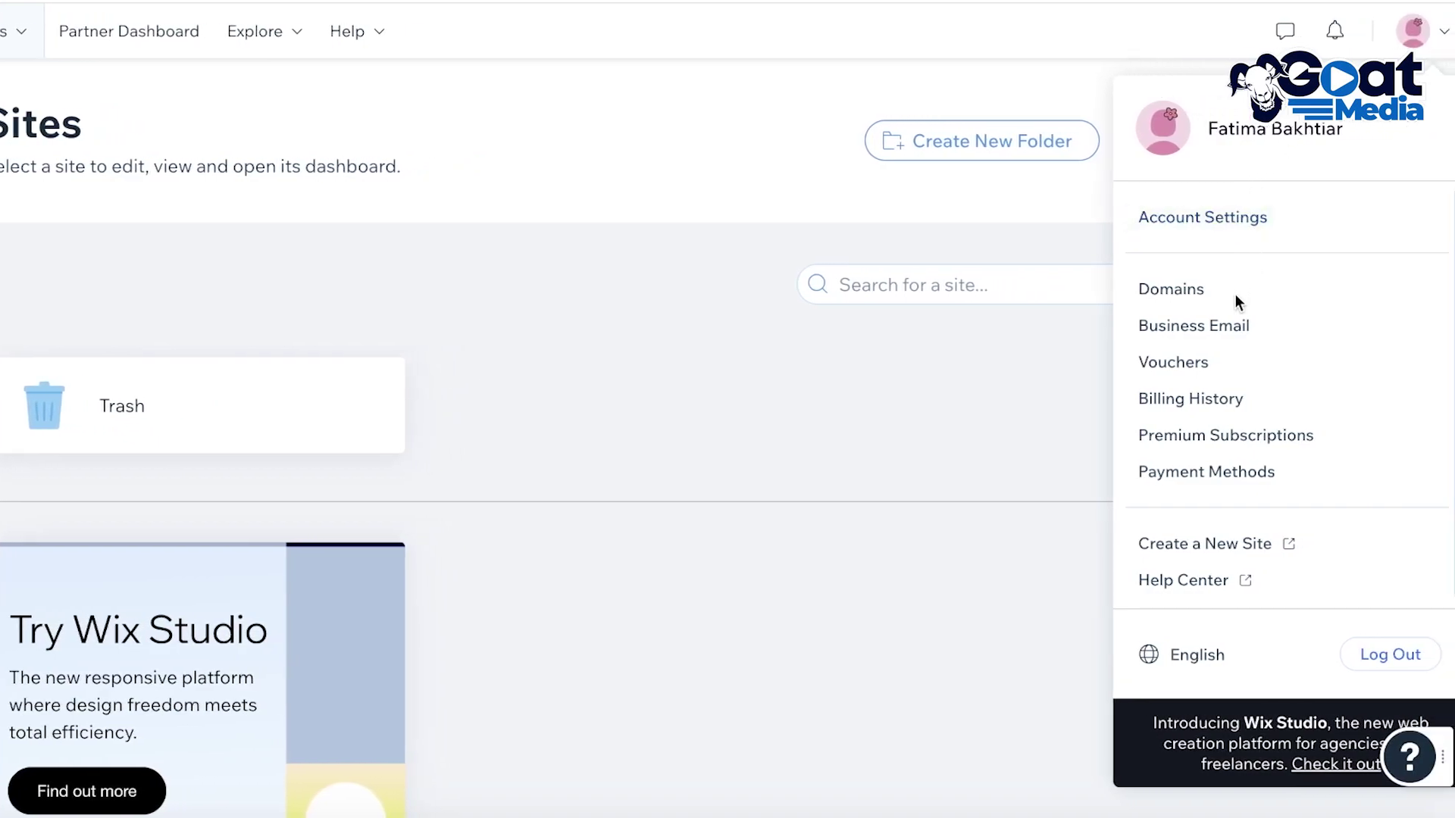
left_click(1186, 327)
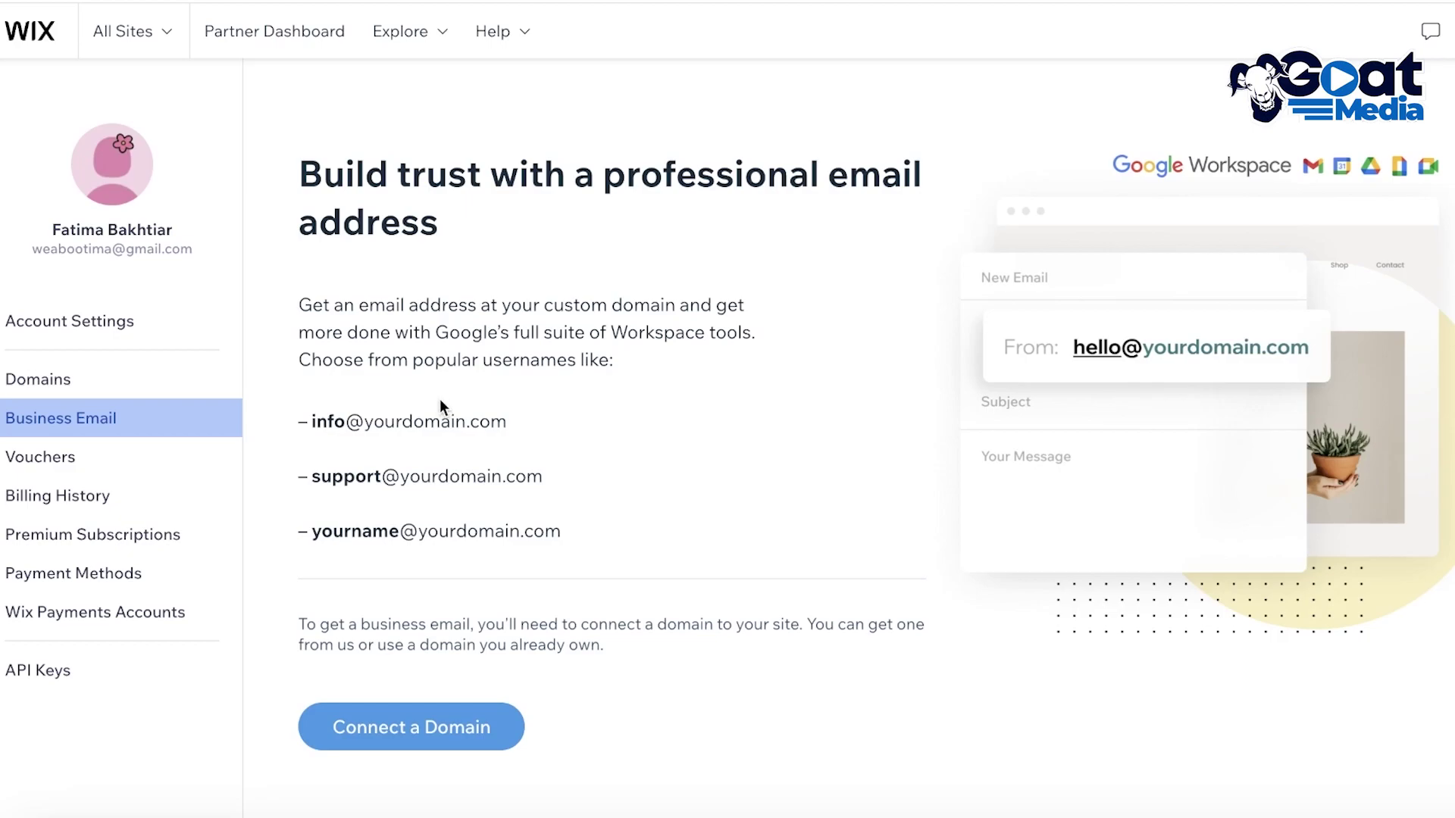
Try connecting an already-owned domain and accept the 50% off Premium upgrade offer
left_click(426, 726)
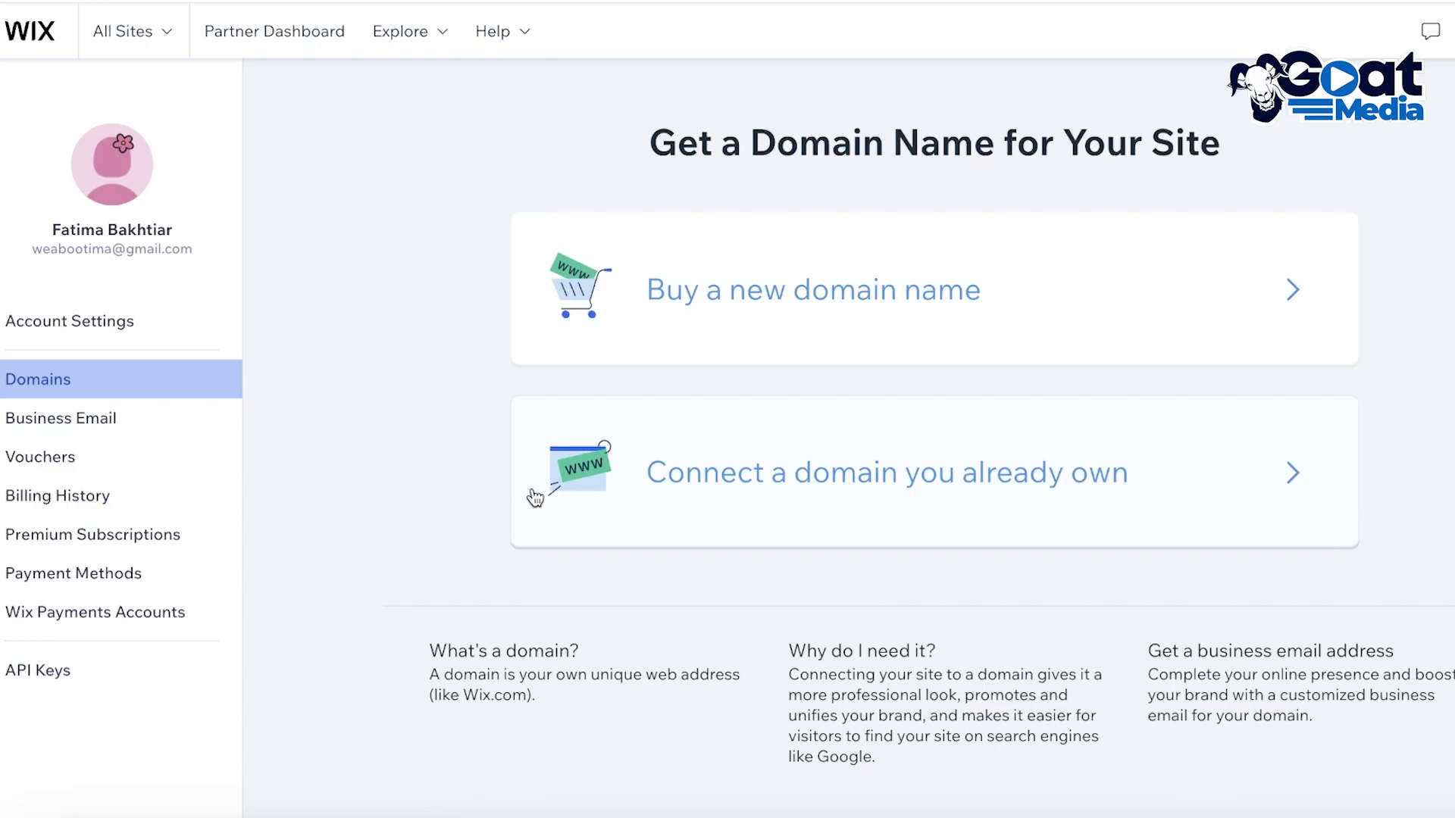
left_click(590, 464)
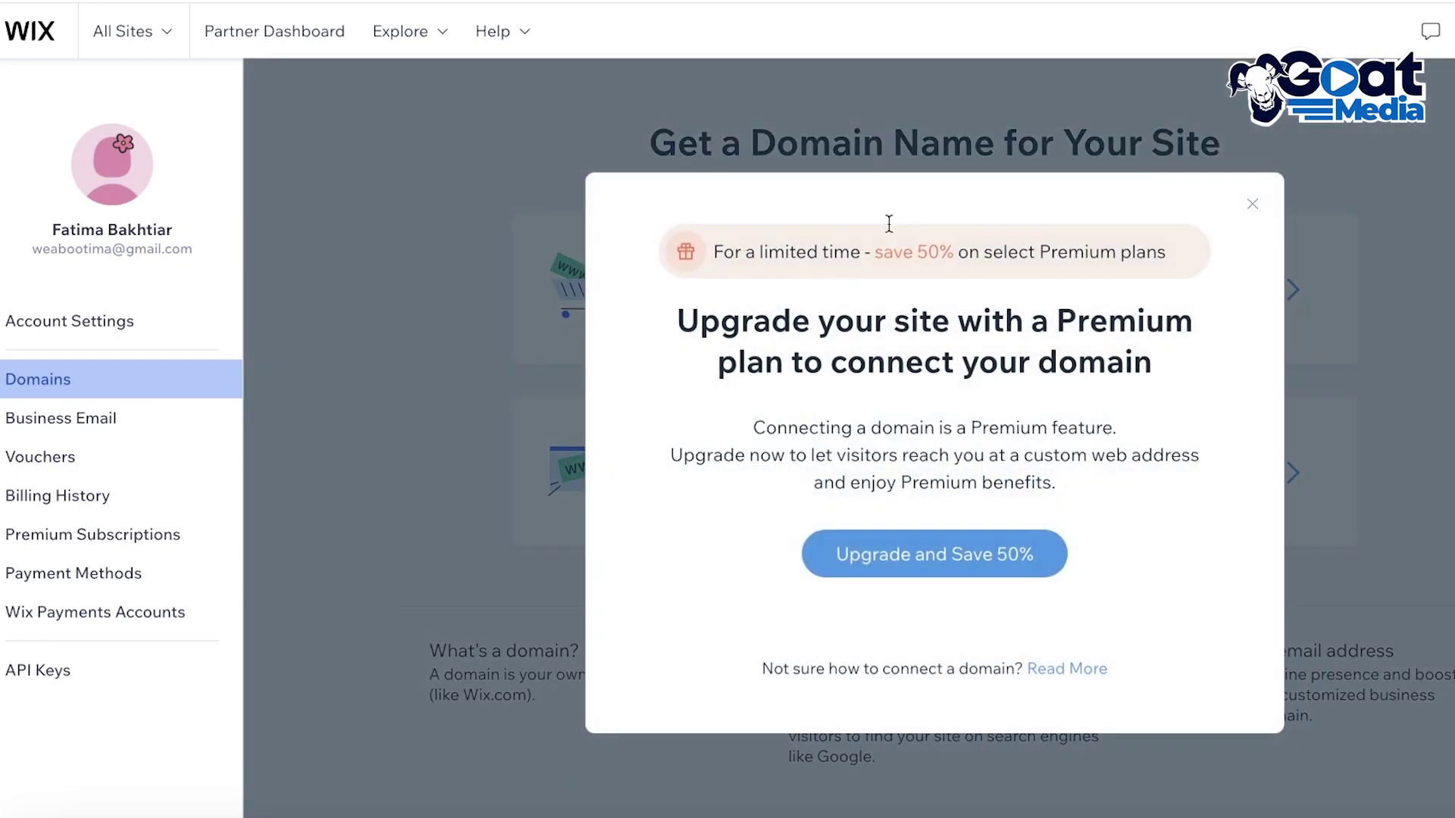
left_click(961, 557)
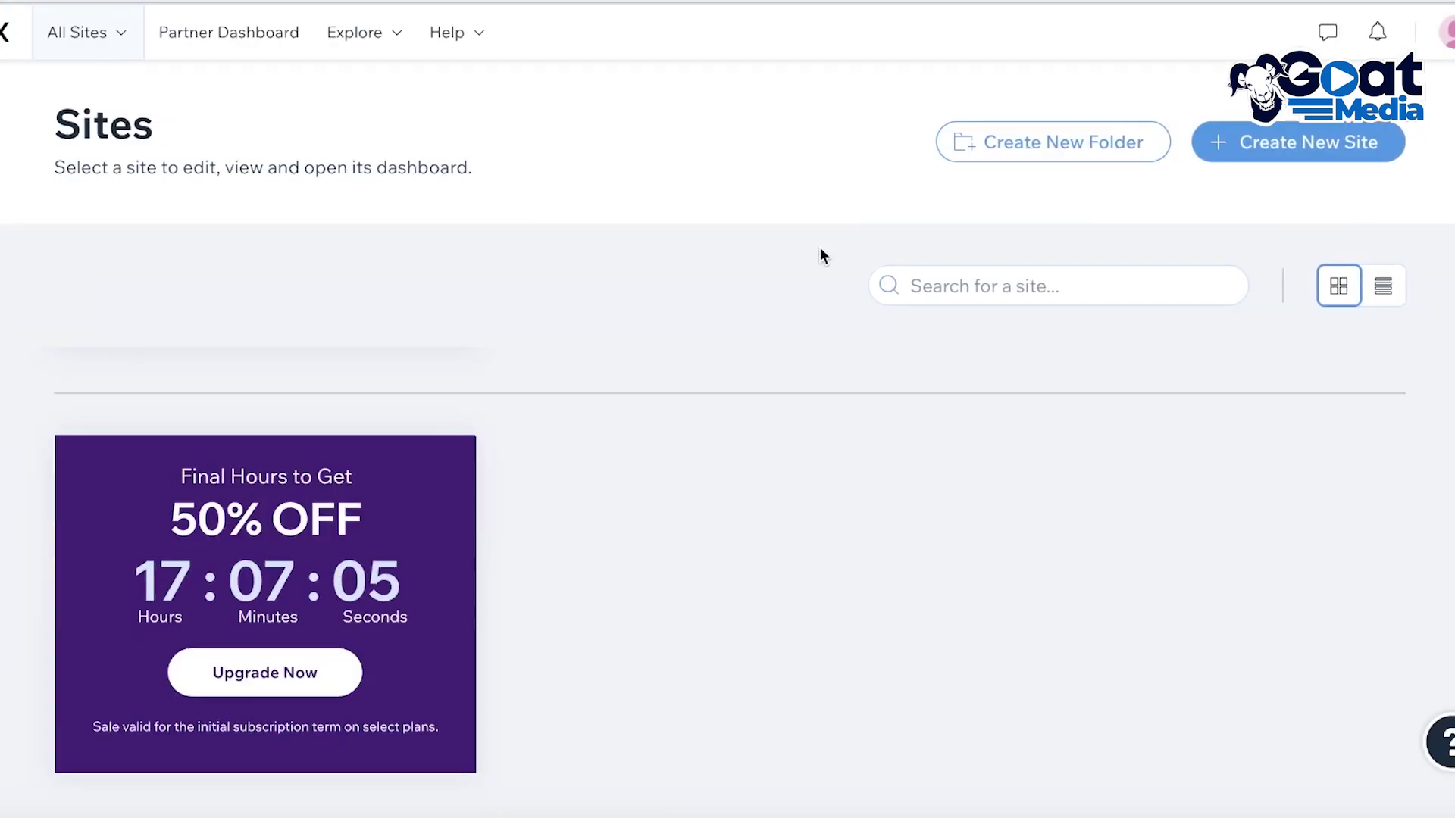
Create a new Wix Studio site and open the Business Consulting Agency template for editing
left_click(1334, 161)
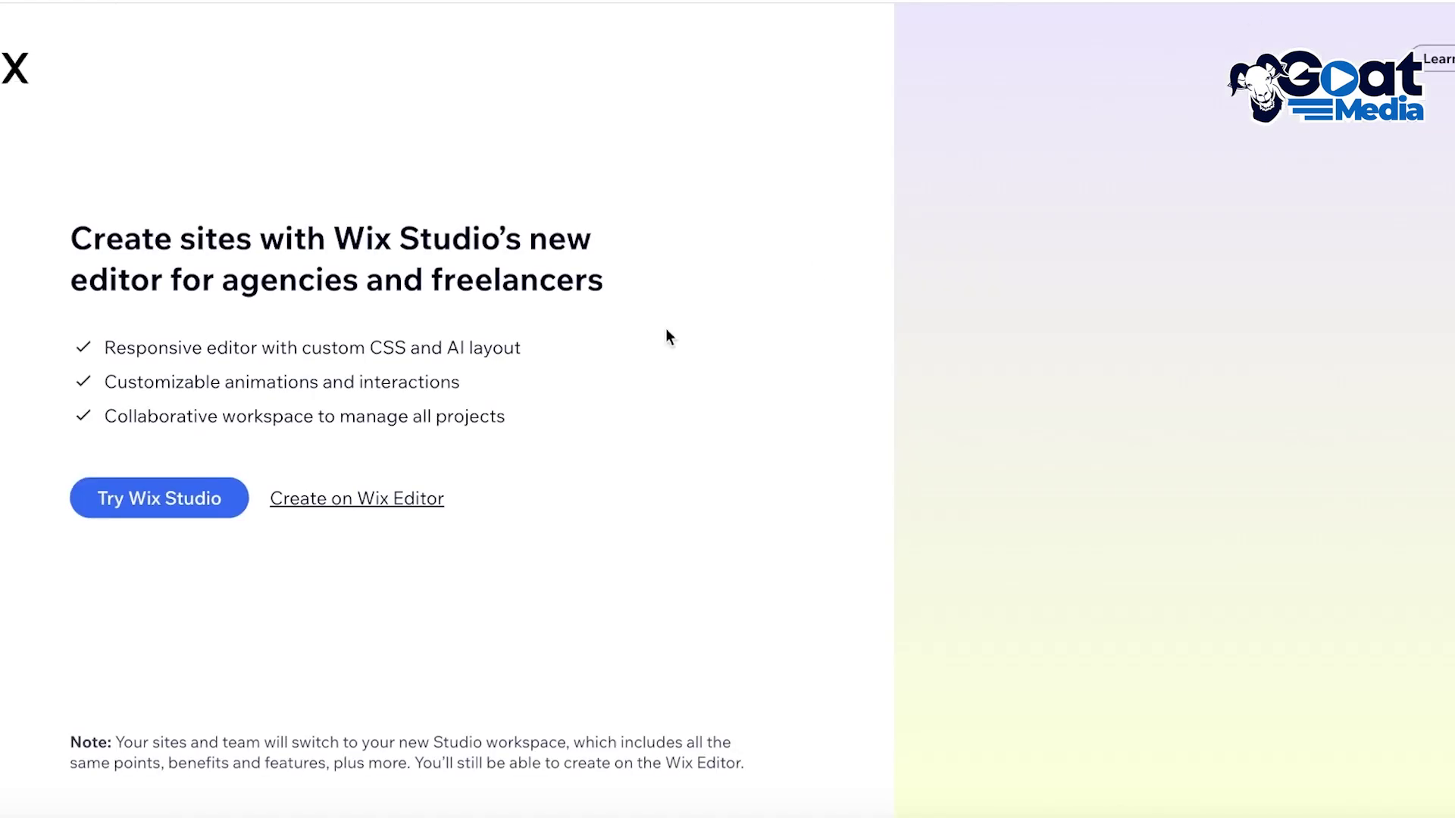
left_click(190, 500)
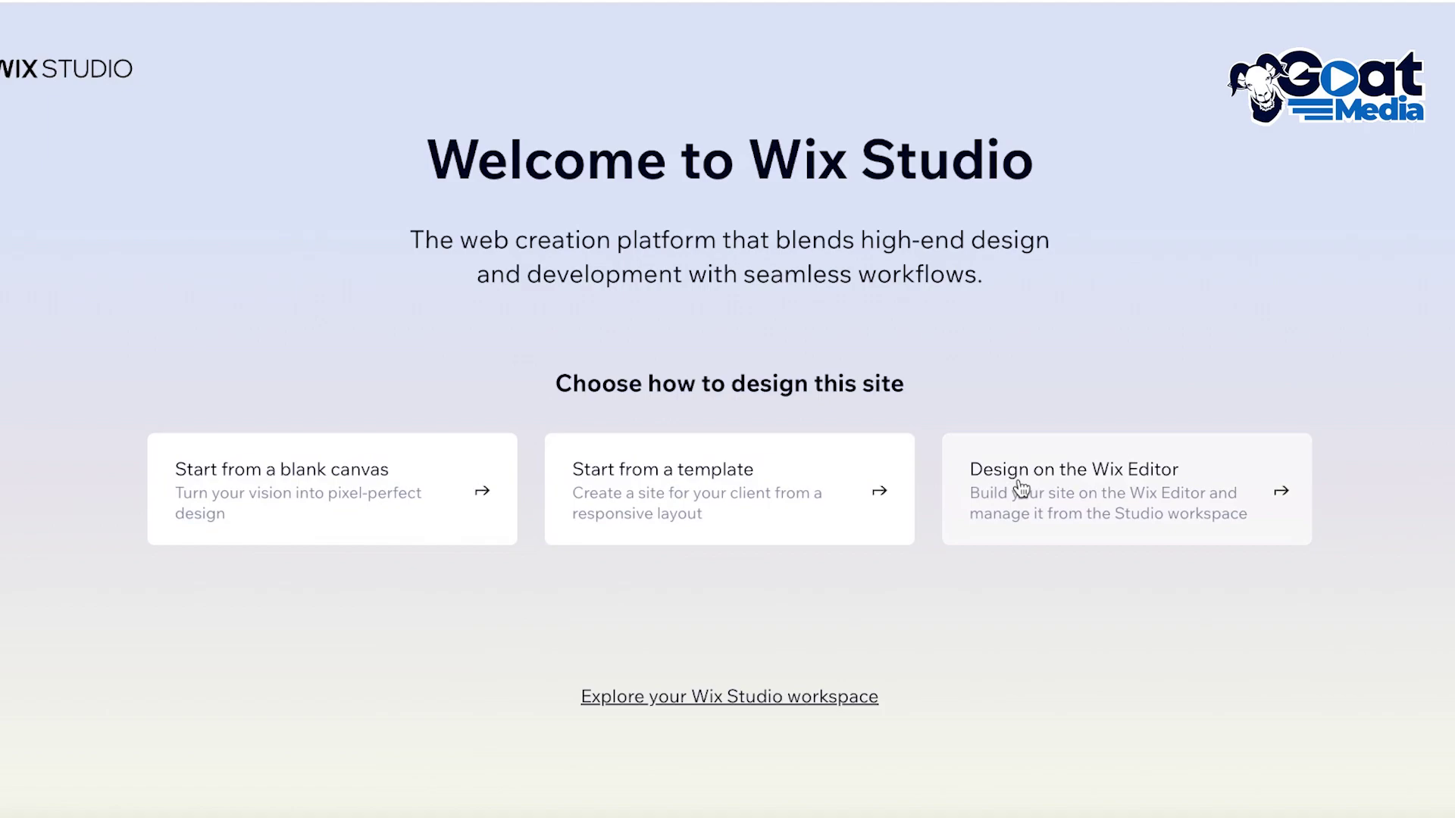
left_click(688, 519)
scroll(604, 517, "down", 8)
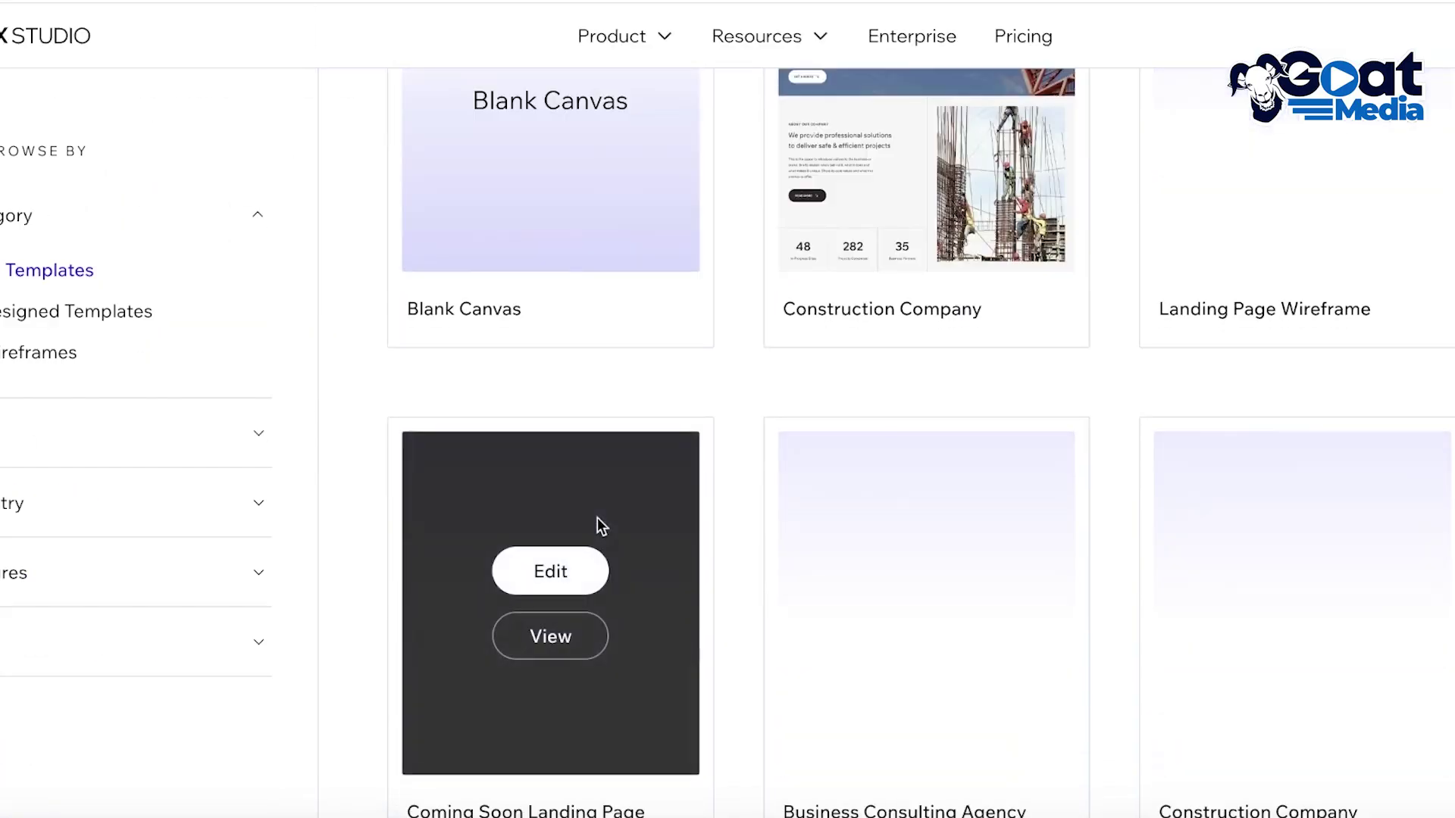
scroll(659, 474, "up", 3)
scroll(926, 423, "down", 5)
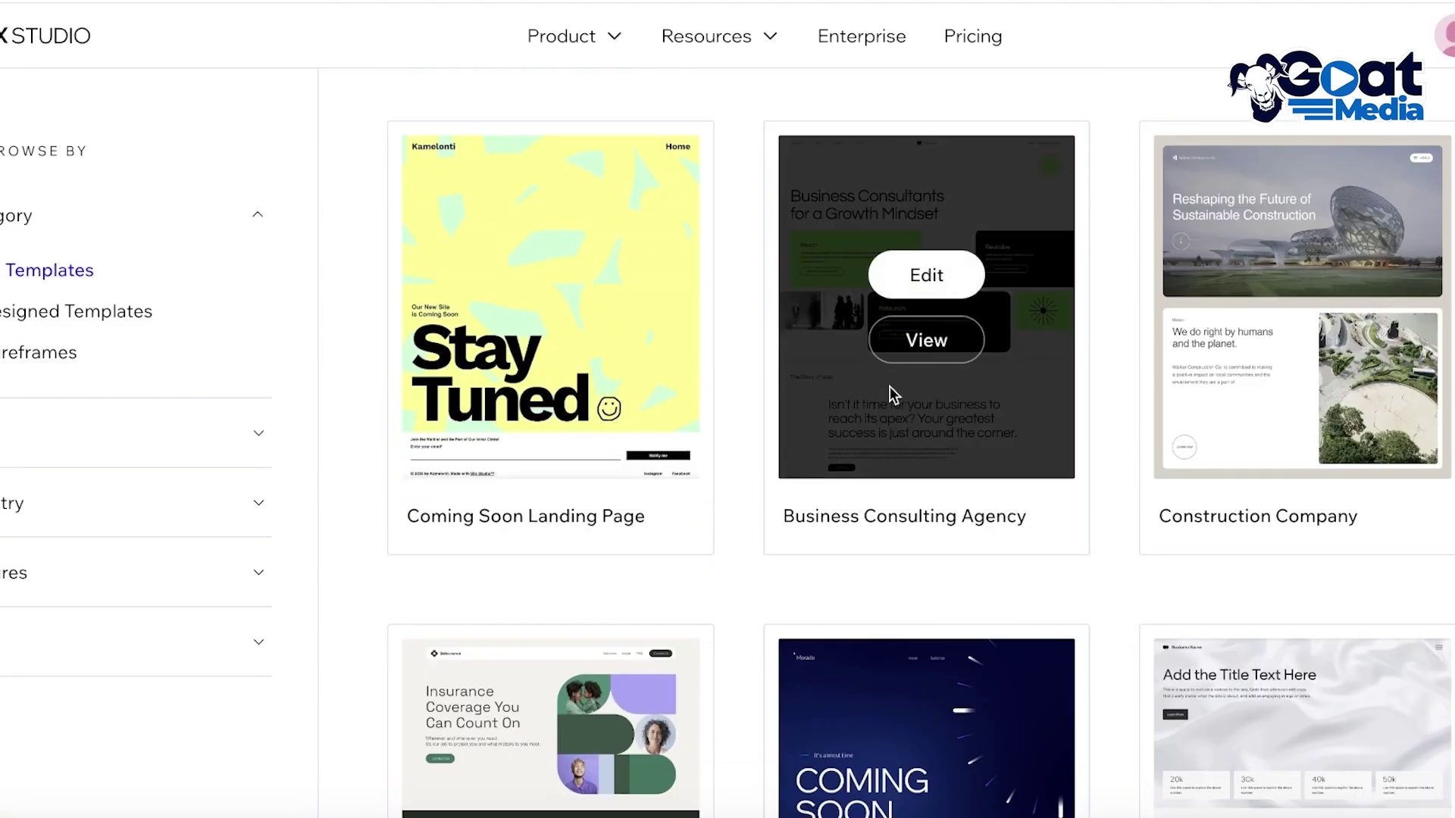
left_click(936, 282)
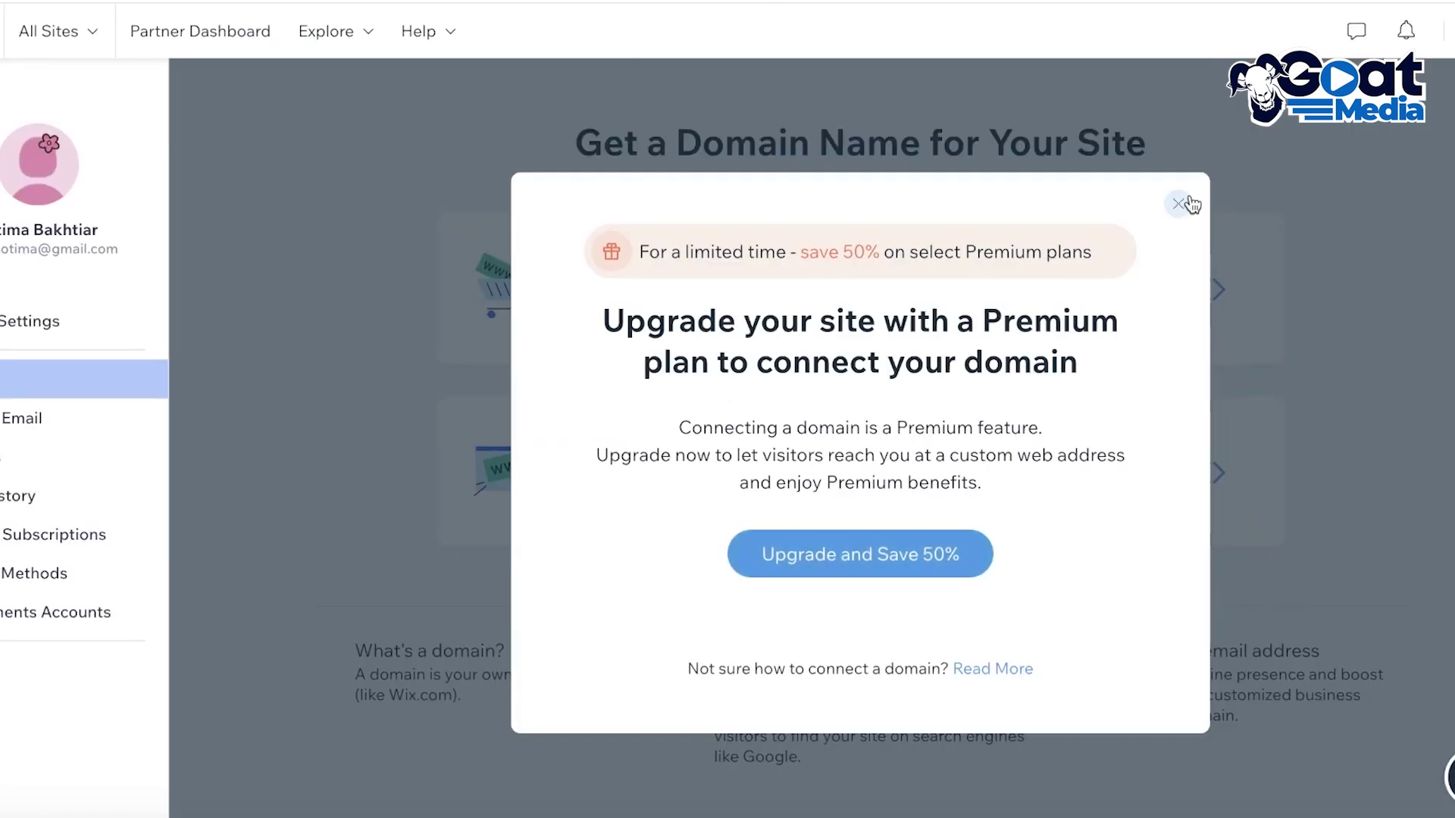
Dismiss the upgrade prompt and compare the Website and Business and eCommerce plan tabs
left_click(1179, 204)
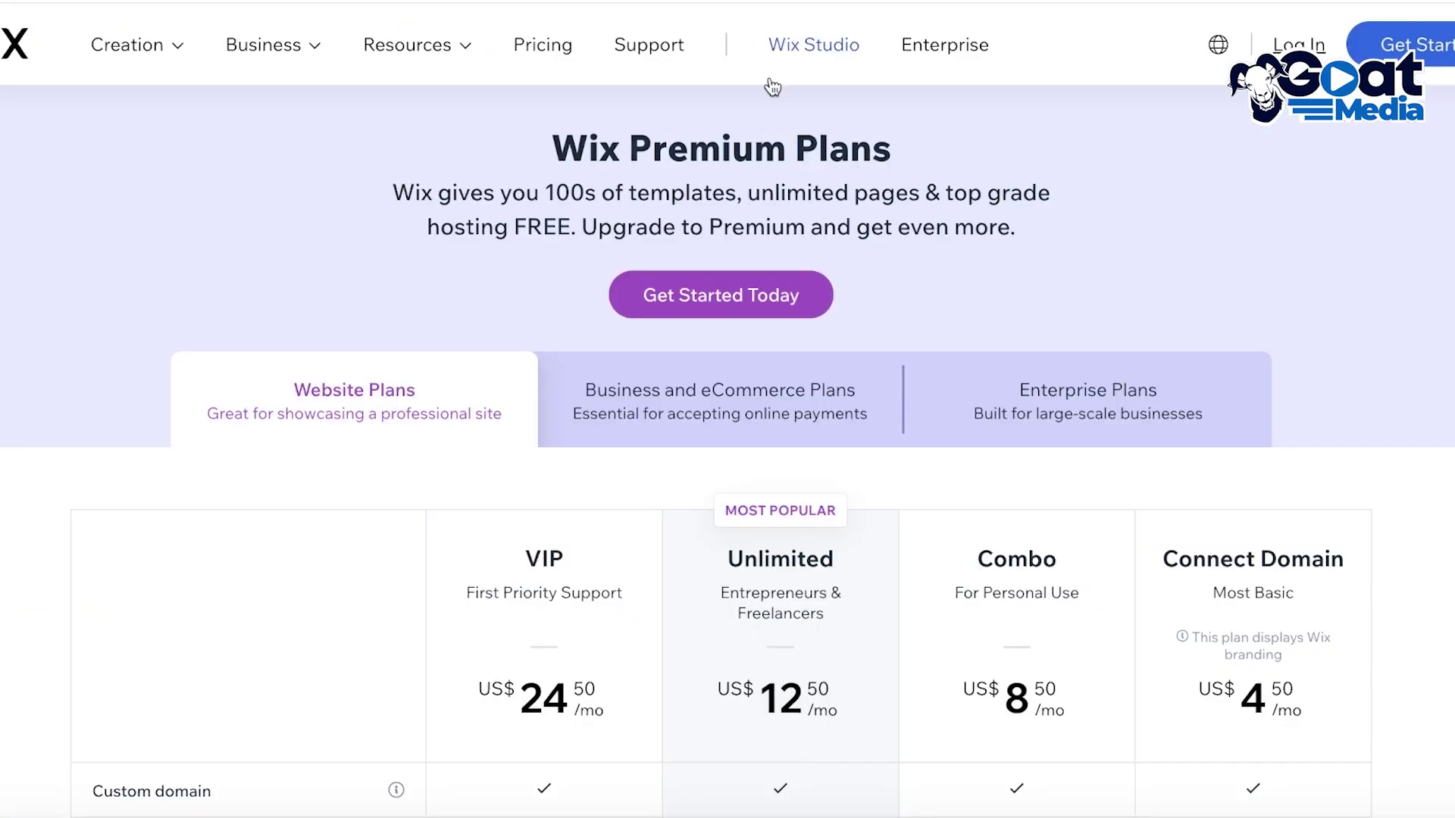
scroll(767, 262, "down", 5)
scroll(1123, 68, "up", 1)
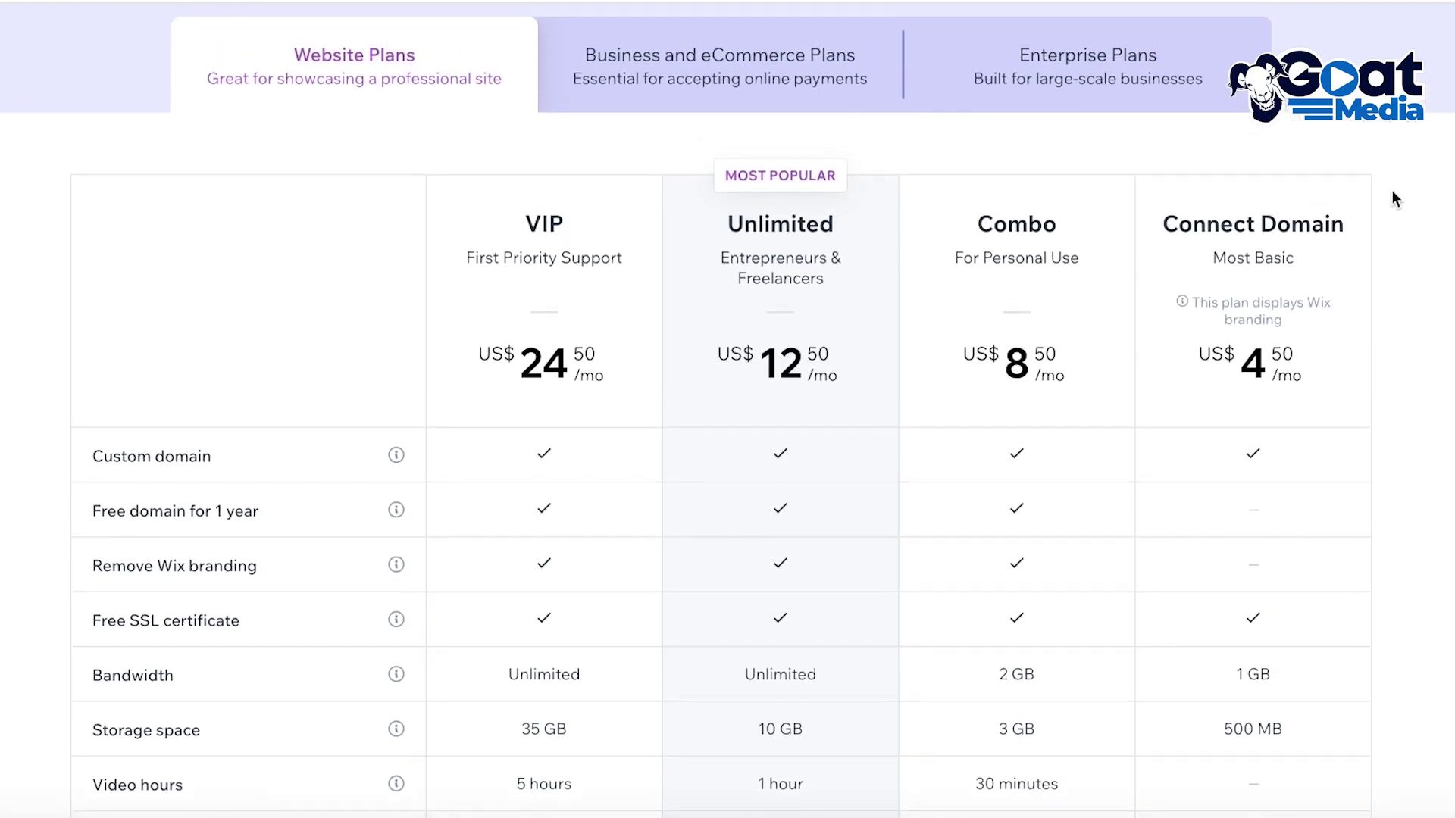
left_click(591, 105)
left_click(446, 111)
left_click(688, 76)
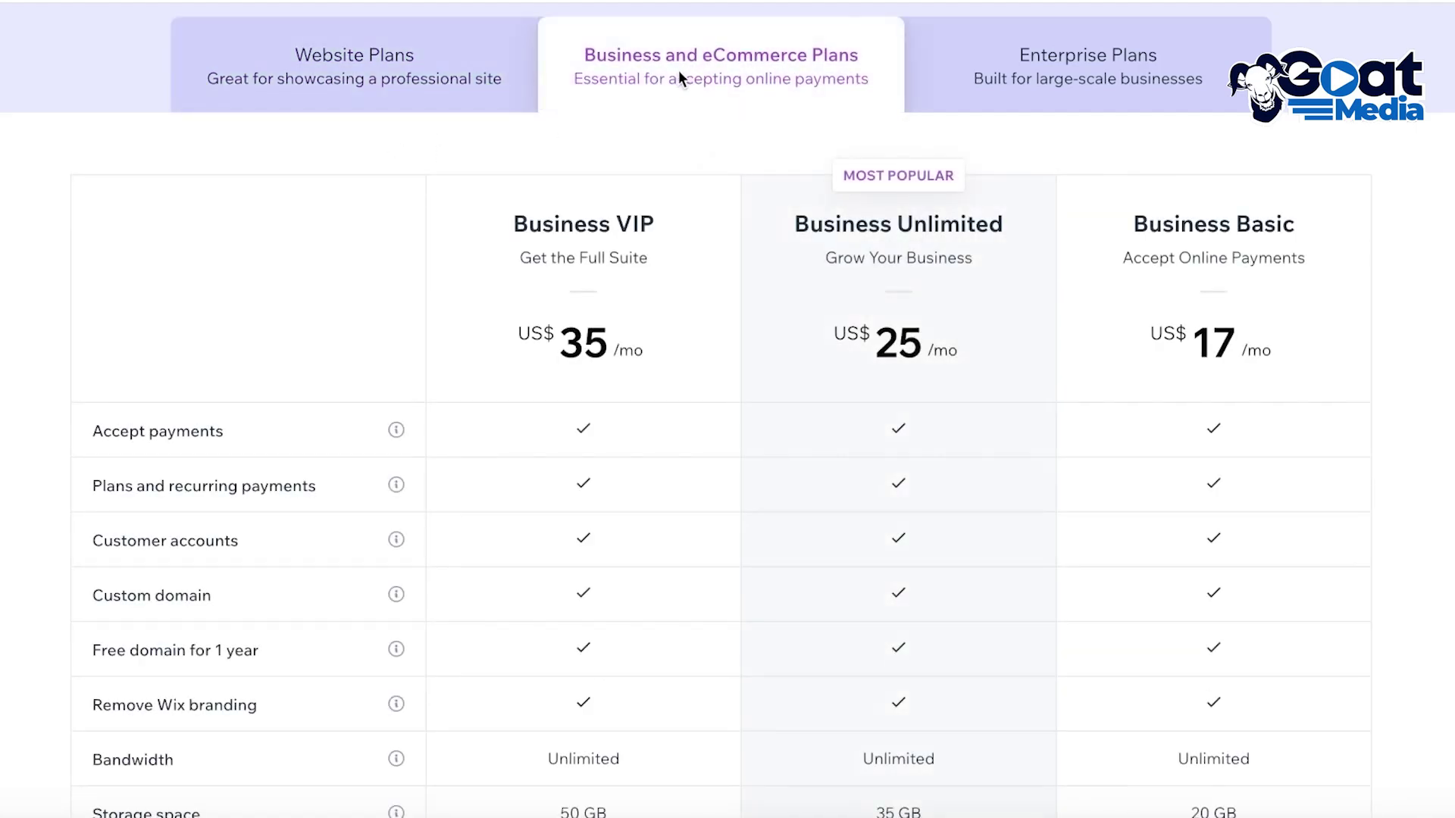
scroll(479, 161, "down", 6)
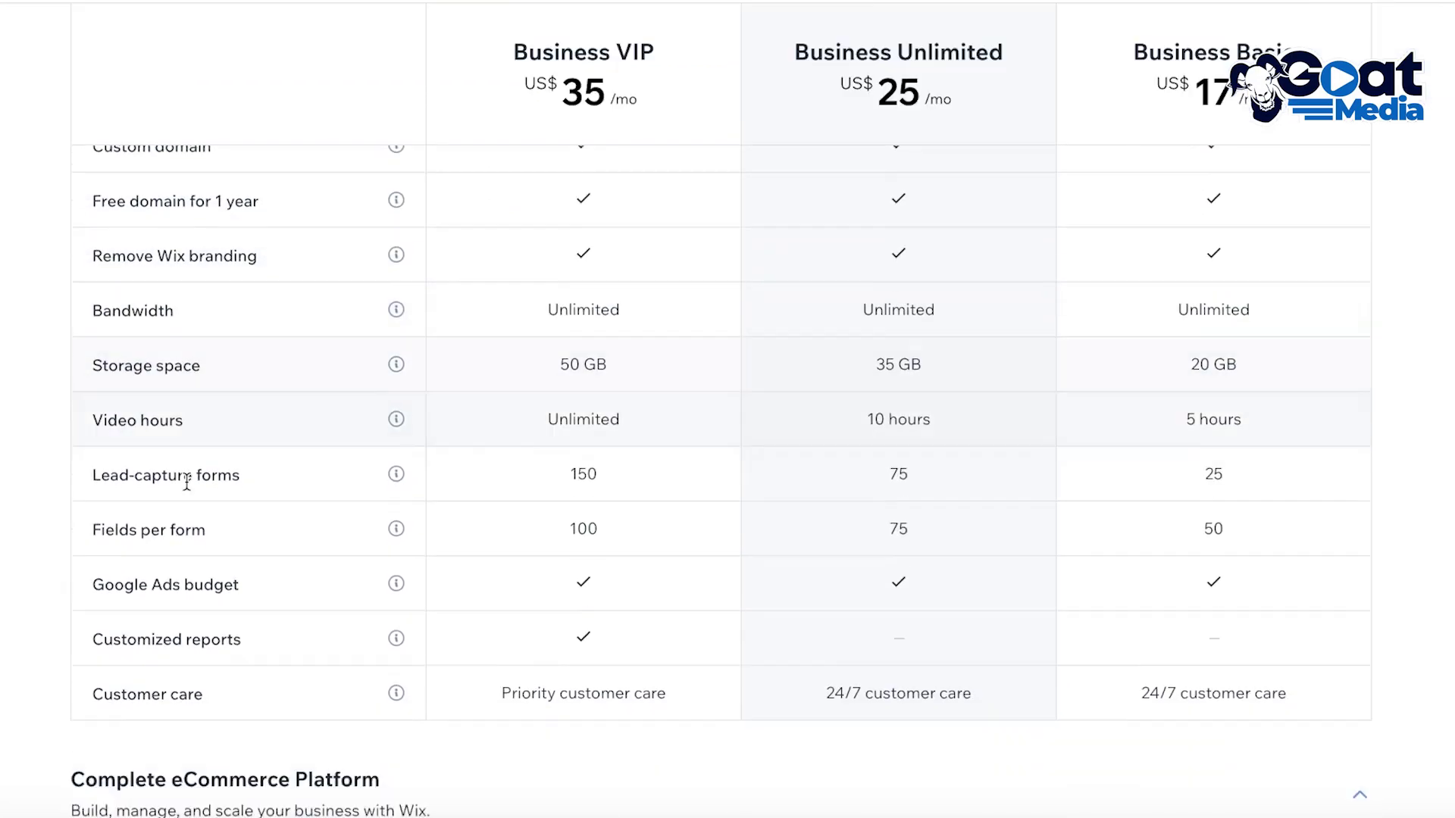
scroll(182, 598, "up", 7)
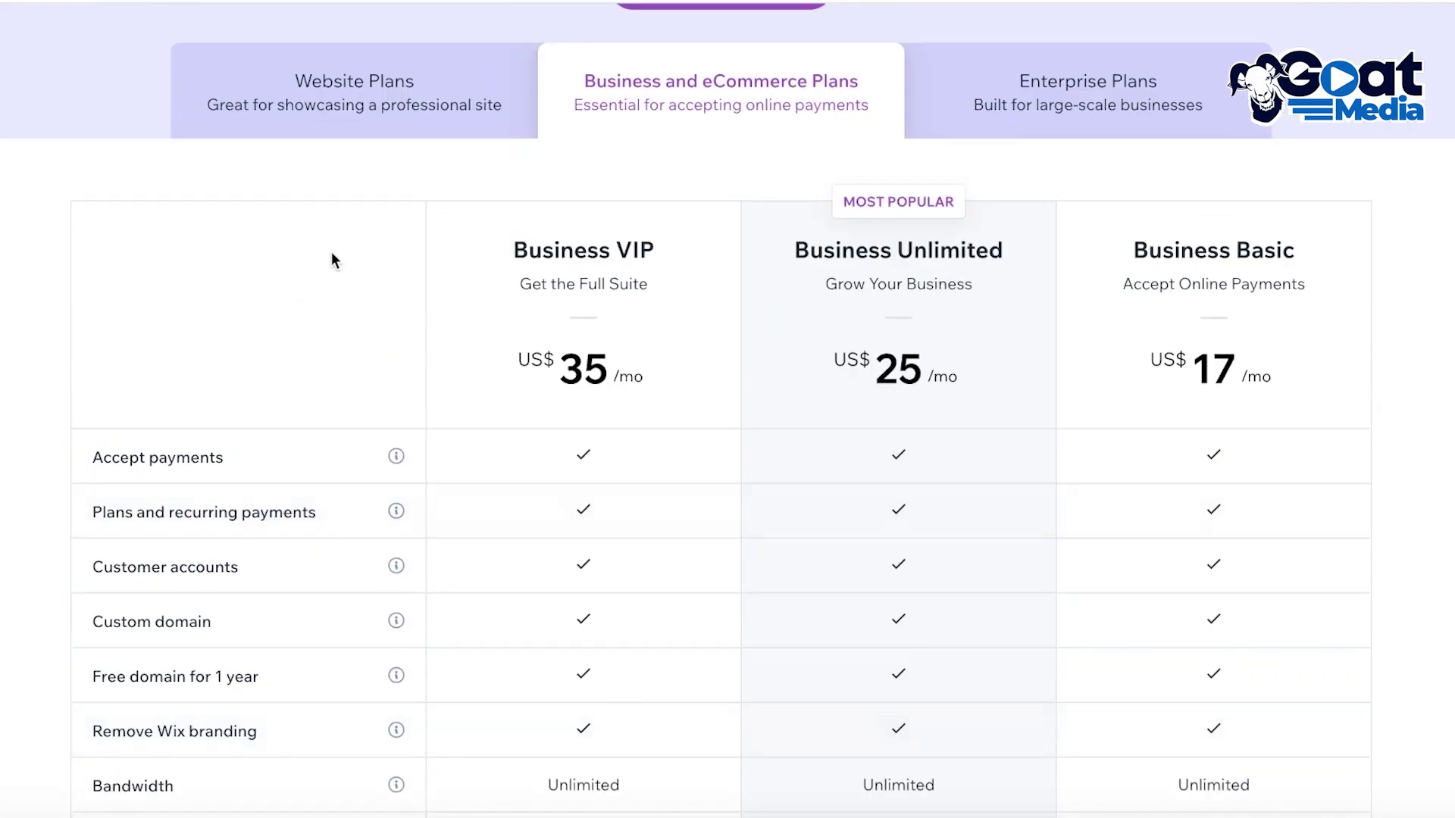
left_click(399, 108)
Review the Website plan details, then open the Business Consulting Agency template in the editor
scroll(193, 356, "down", 5)
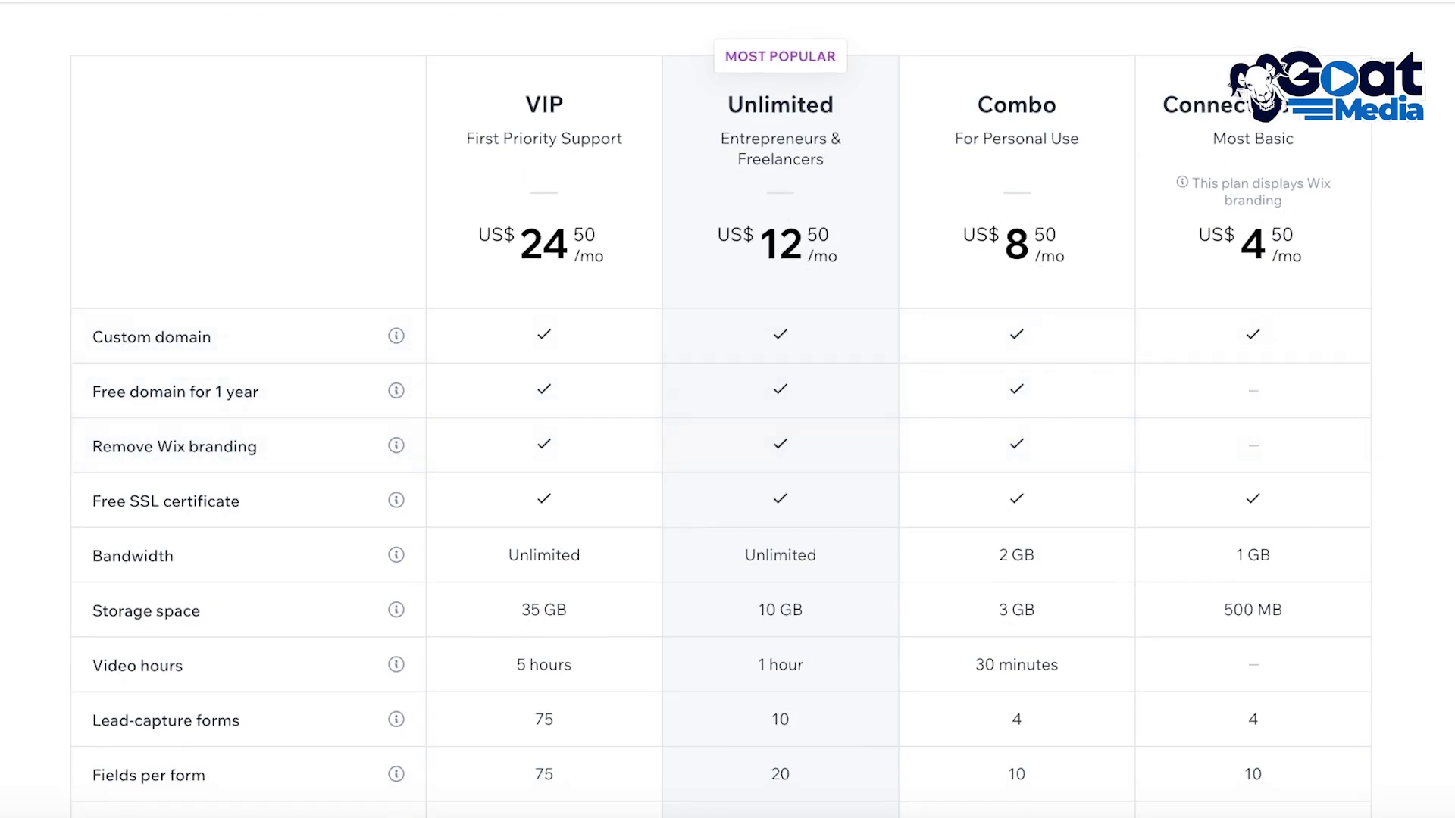
left_click_drag(1167, 99, 1406, 279)
left_click(1420, 260)
scroll(1394, 252, "down", 5)
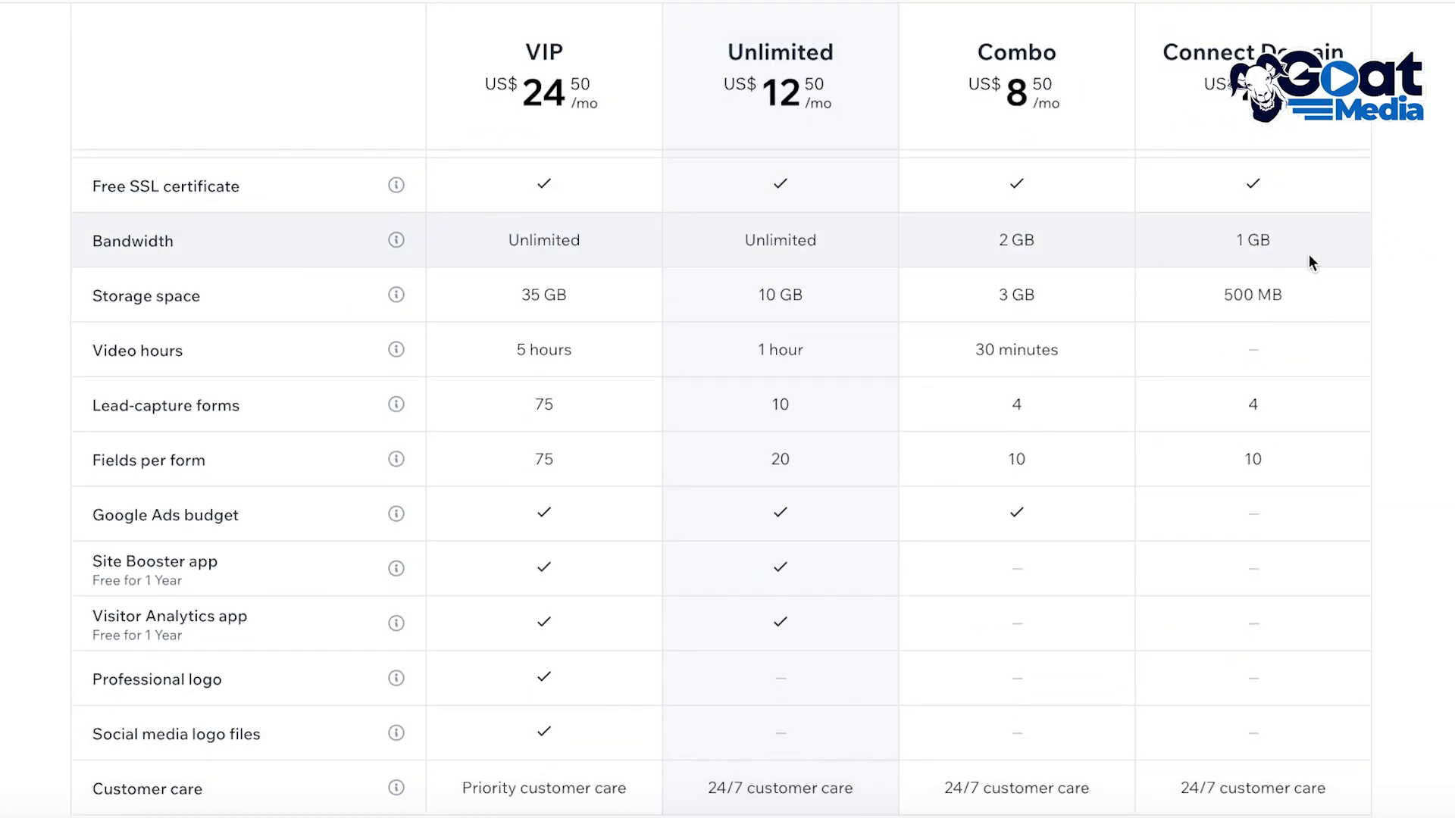
scroll(1213, 394, "down", 7)
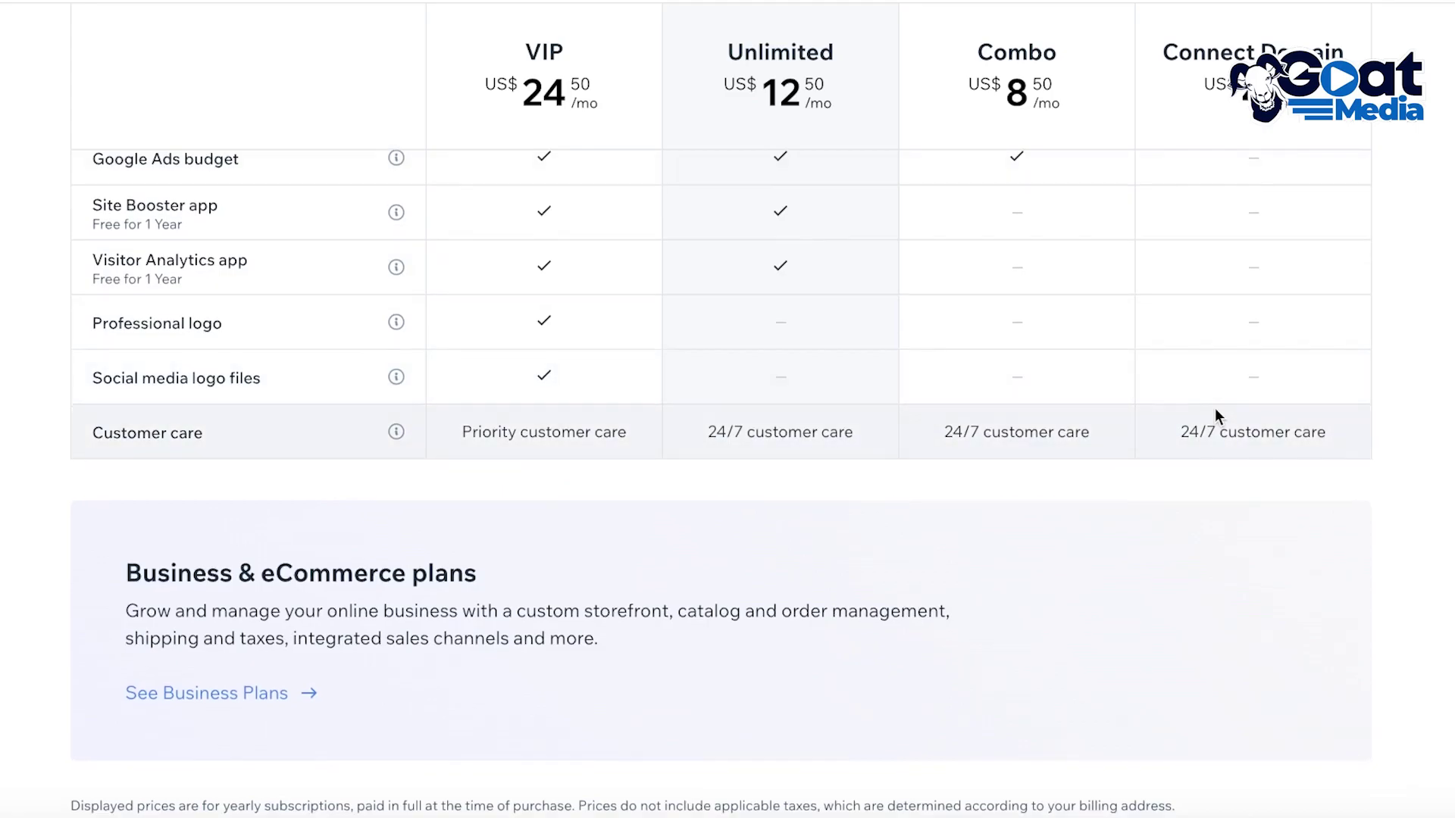
scroll(1217, 412, "up", 13)
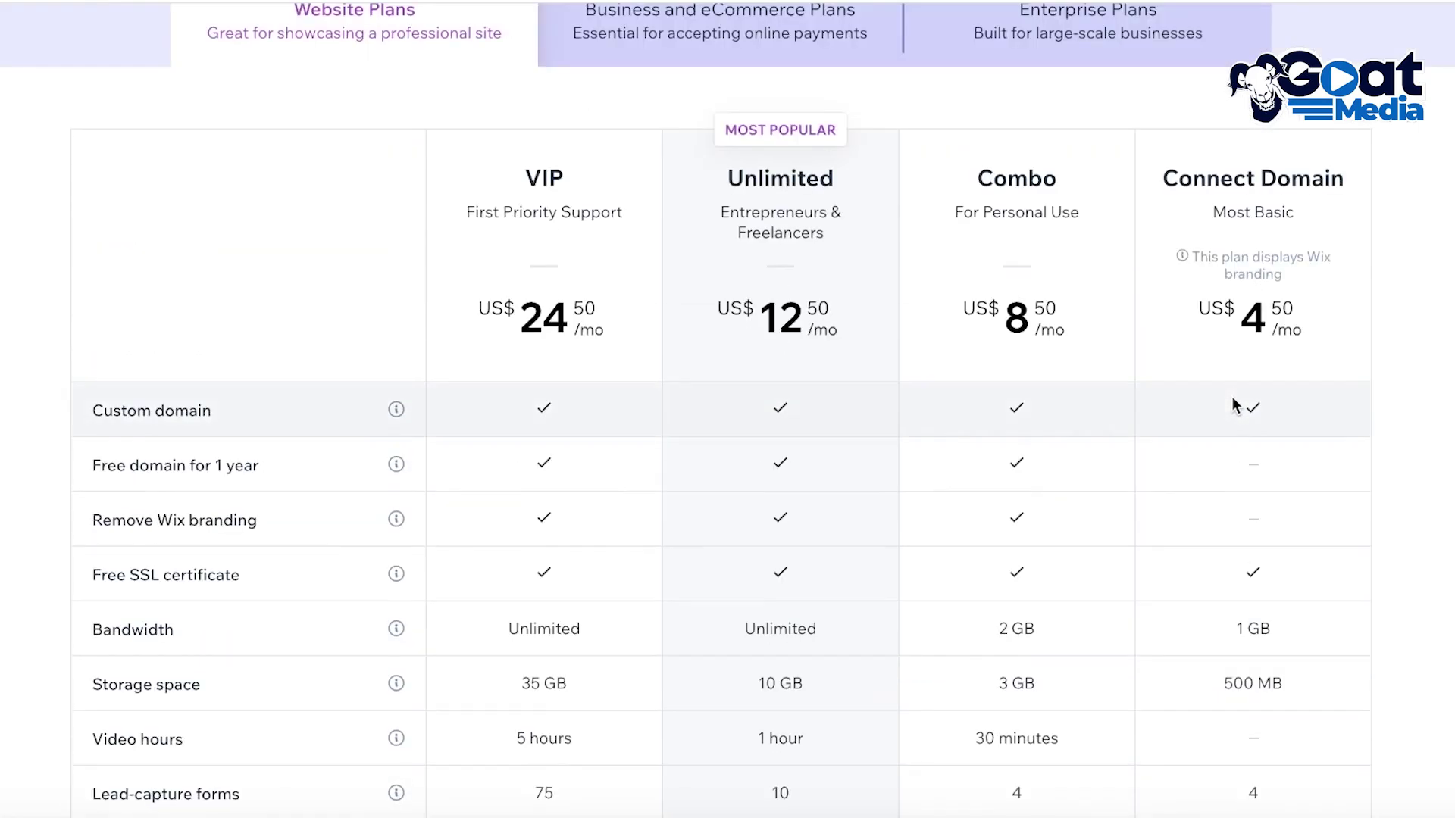
scroll(1224, 585, "down", 3)
scroll(1225, 584, "down", 1)
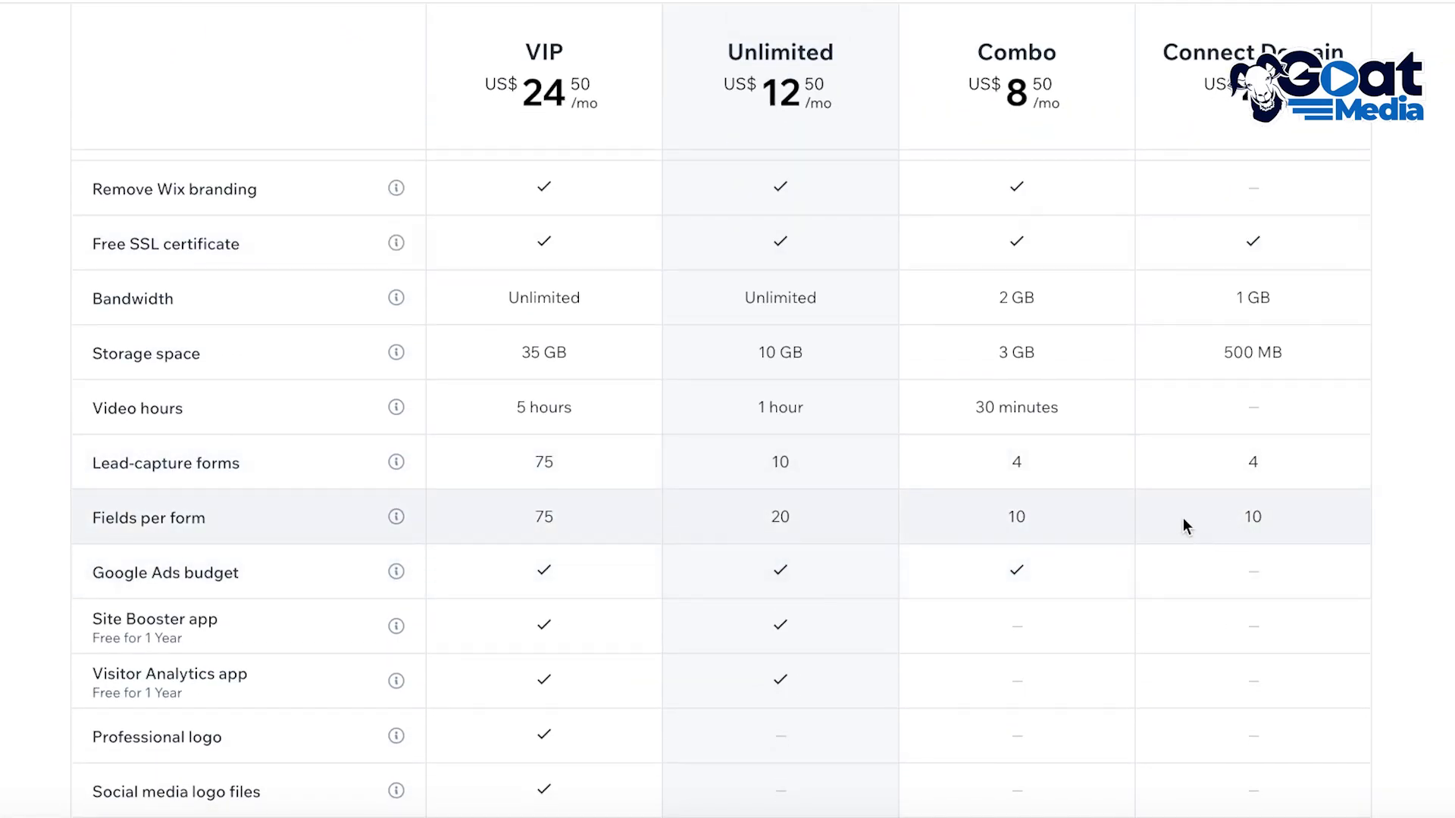
scroll(1124, 380, "up", 9)
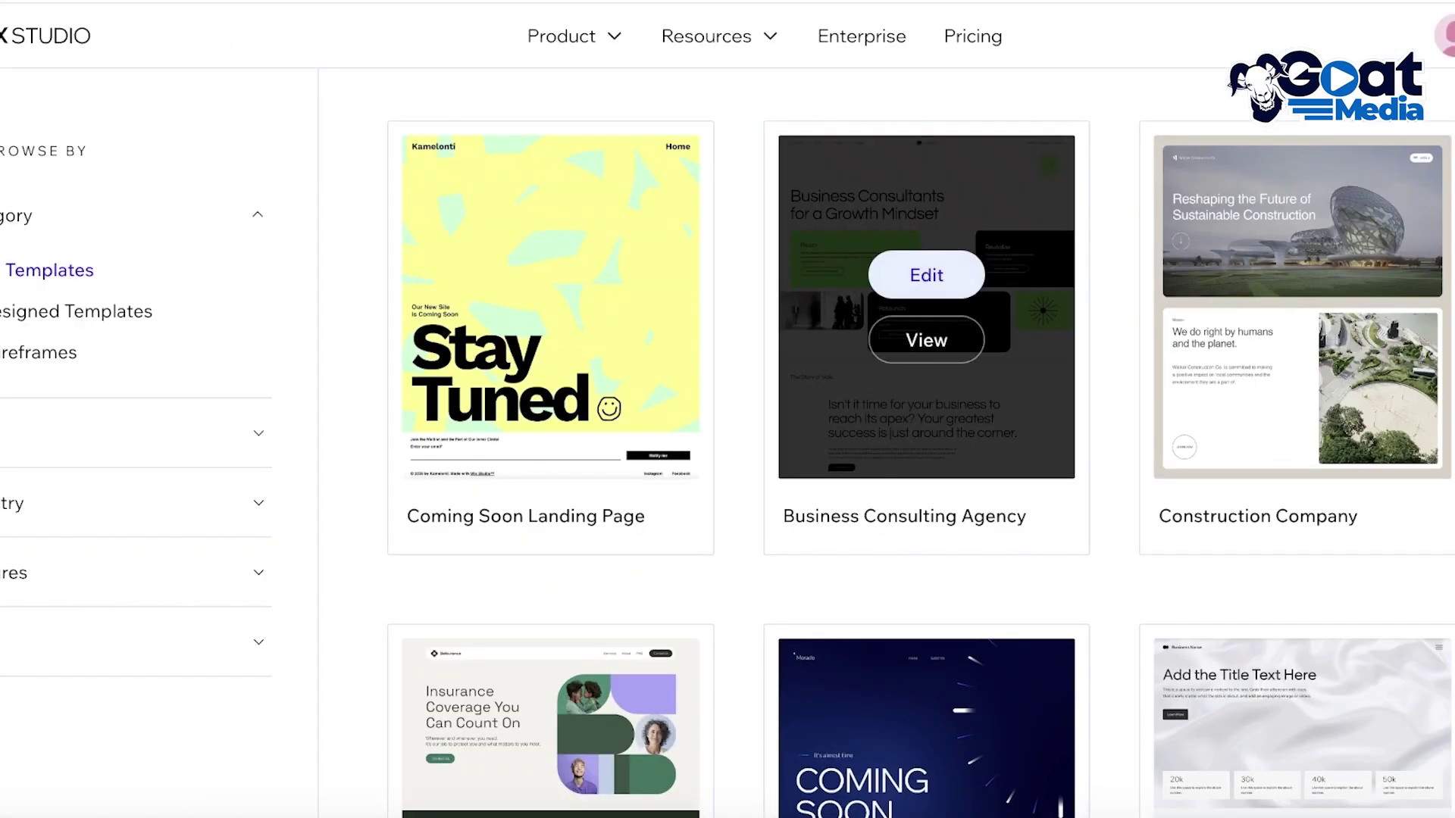
left_click(877, 273)
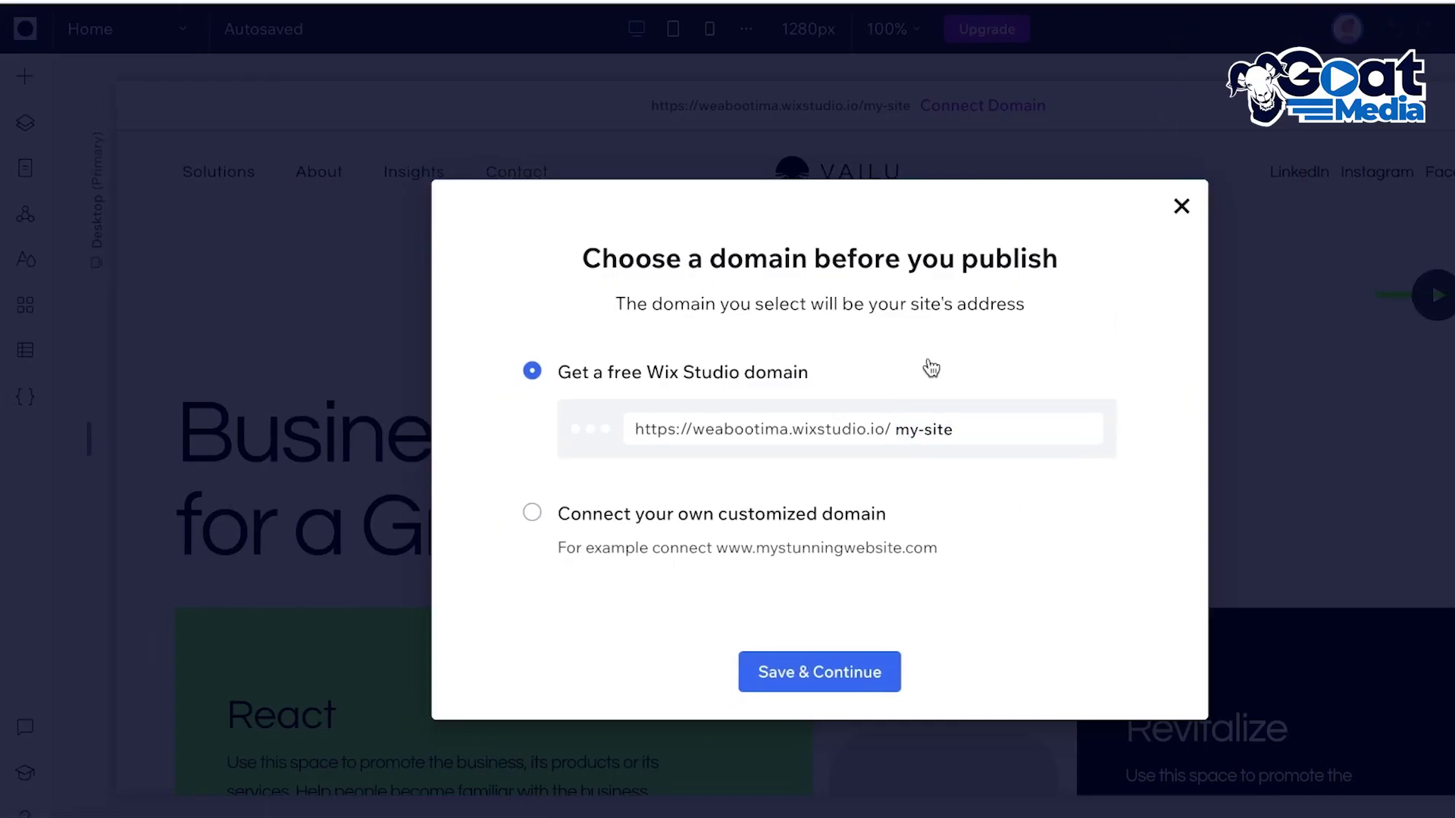
Skip the domain choice, check the Pages list, and go to the site Dashboard via the logo menu
left_click(816, 670)
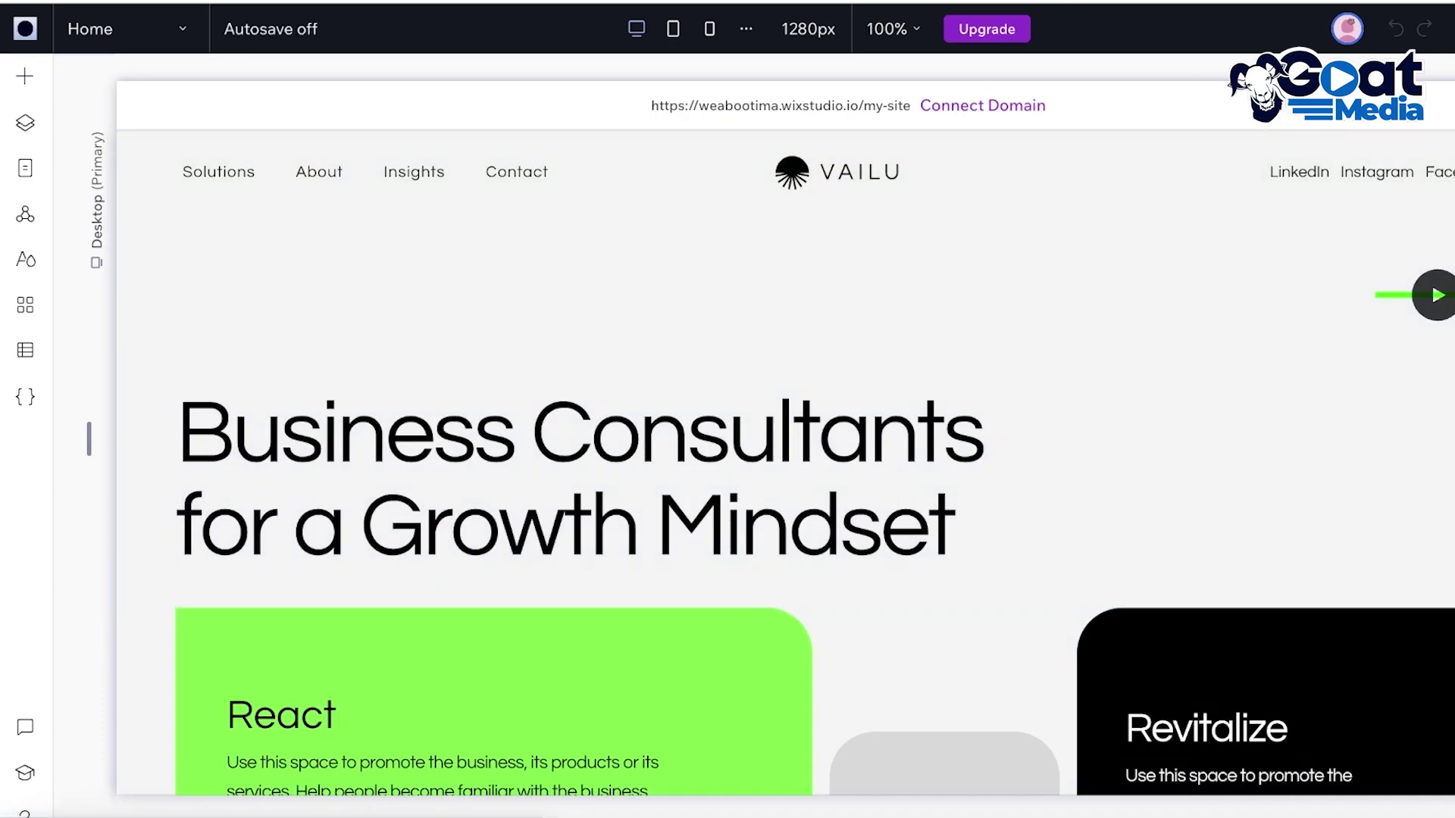
left_click(97, 38)
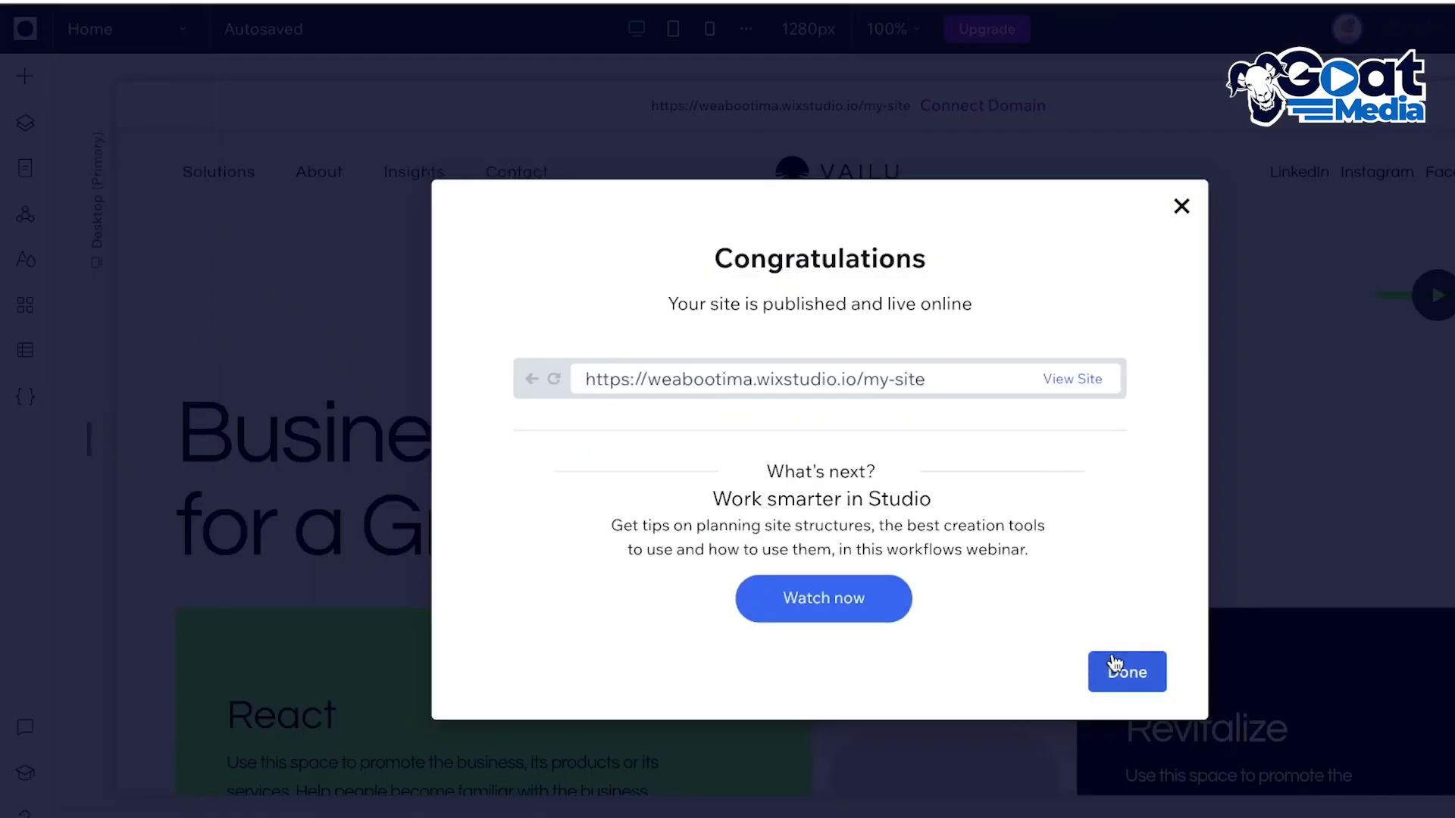
left_click(1114, 665)
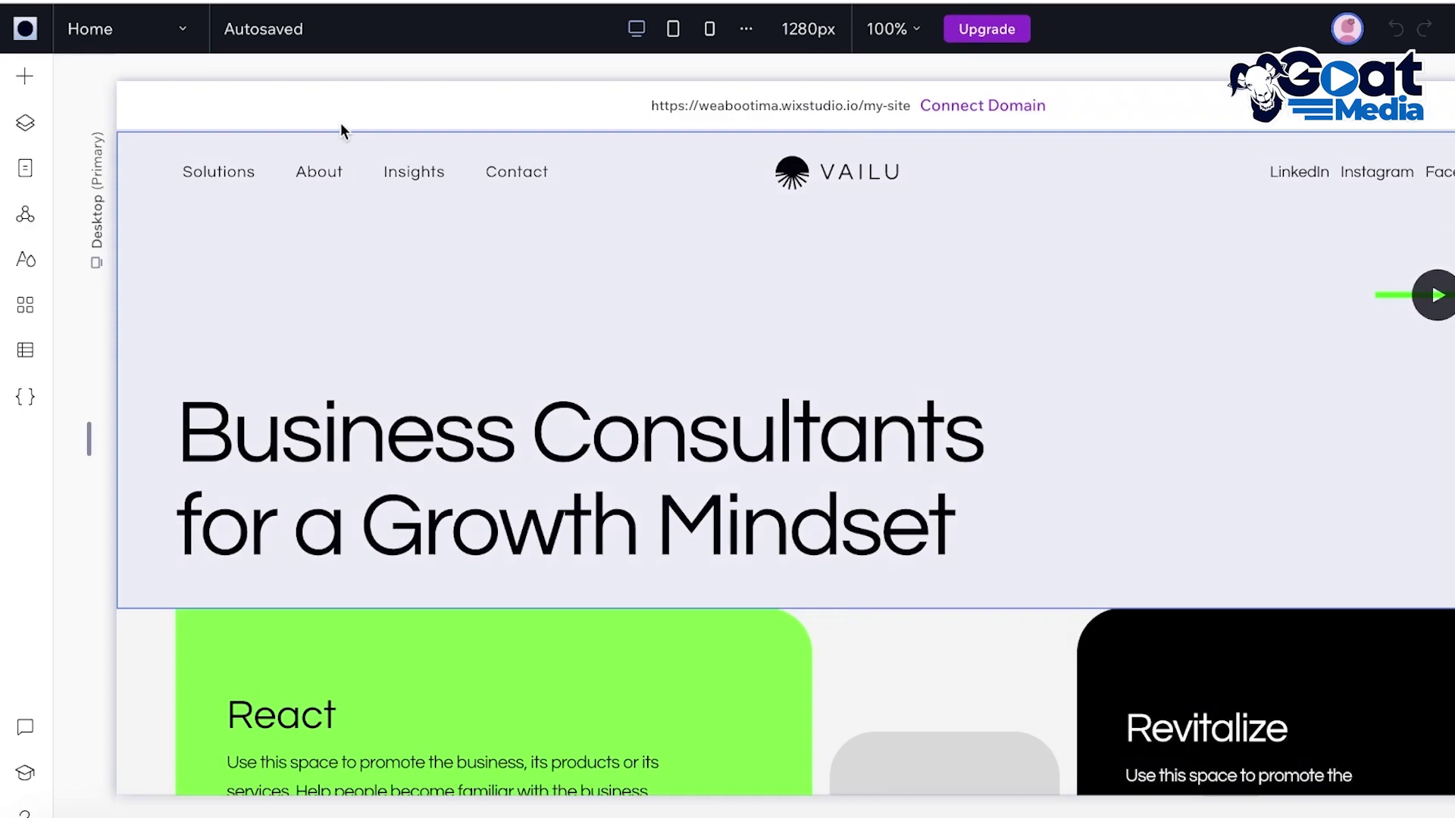
left_click(25, 29)
left_click(65, 85)
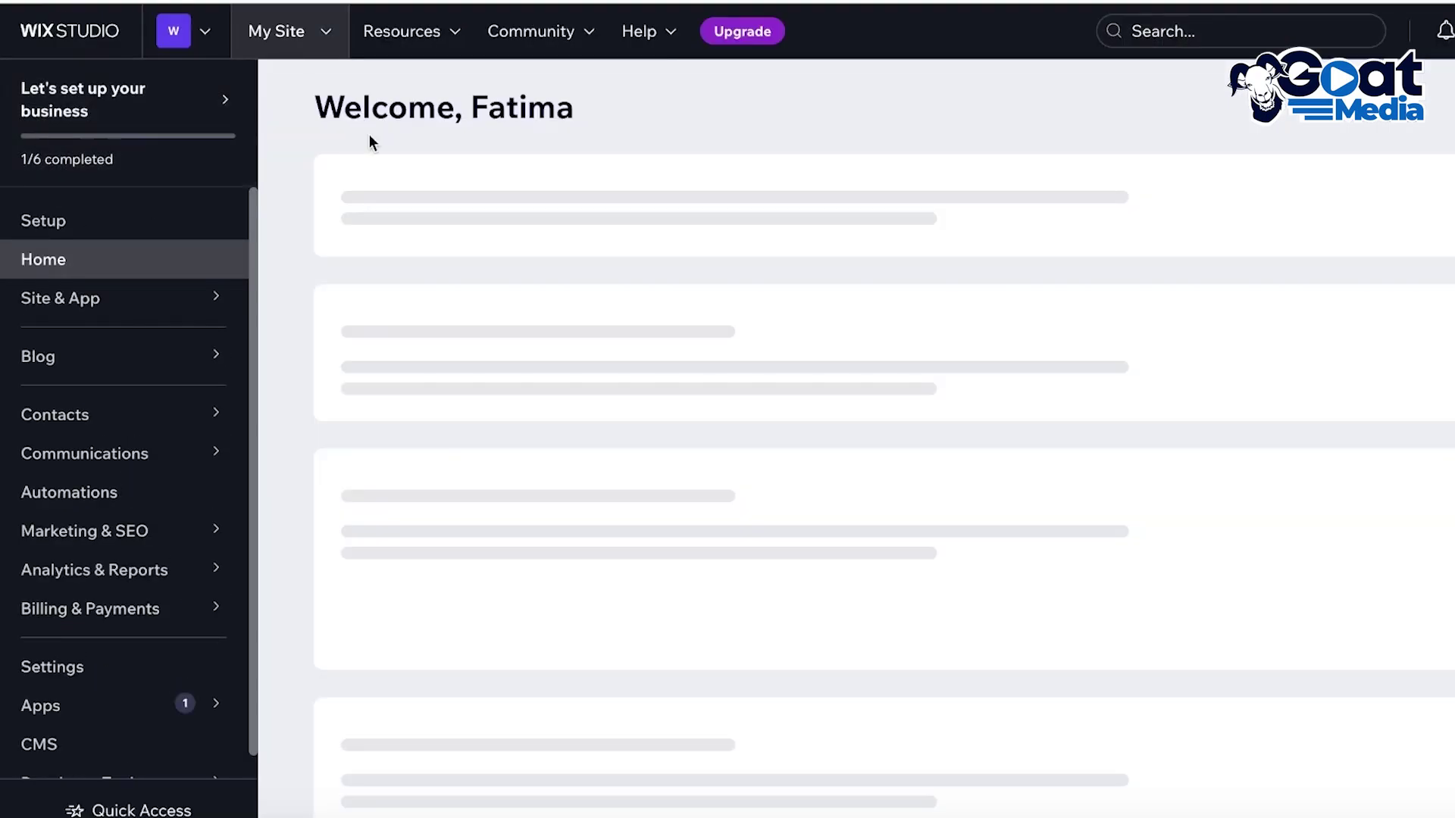
Open Settings from the dashboard sidebar, below Analytics & Reports and Billing & Payments
scroll(728, 439, "down", 1)
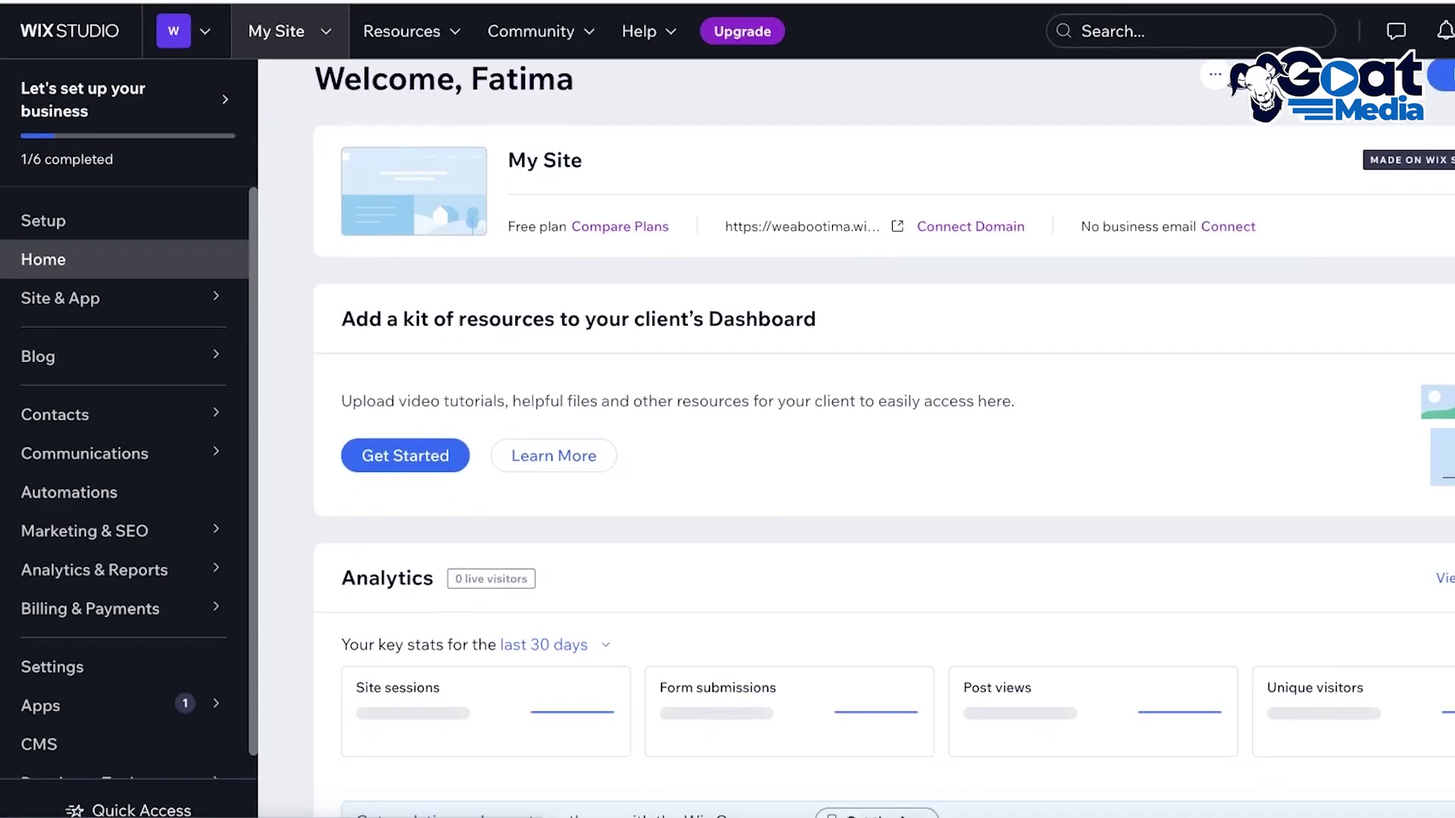
scroll(666, 383, "down", 1)
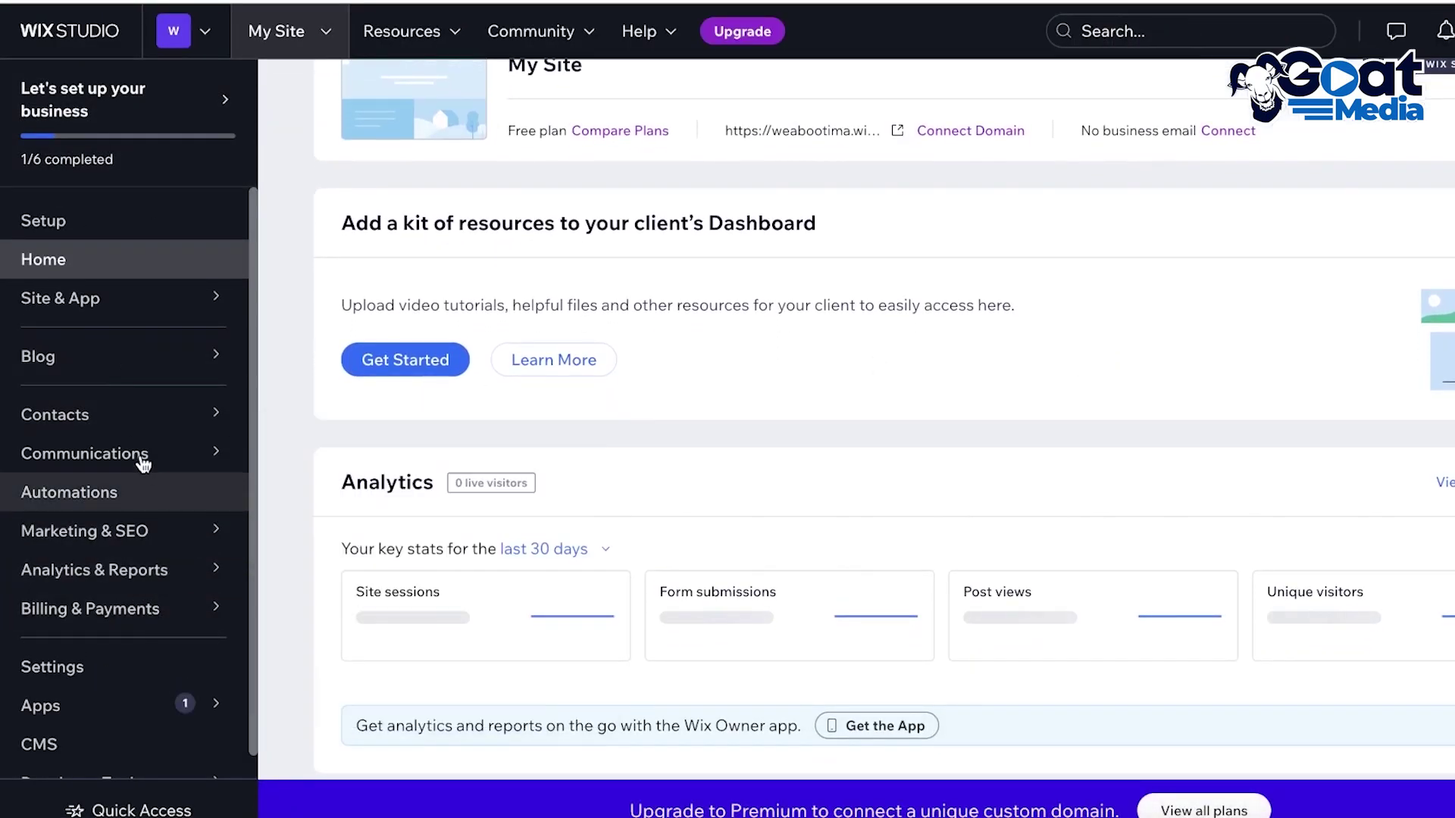
mouse_move(107, 580)
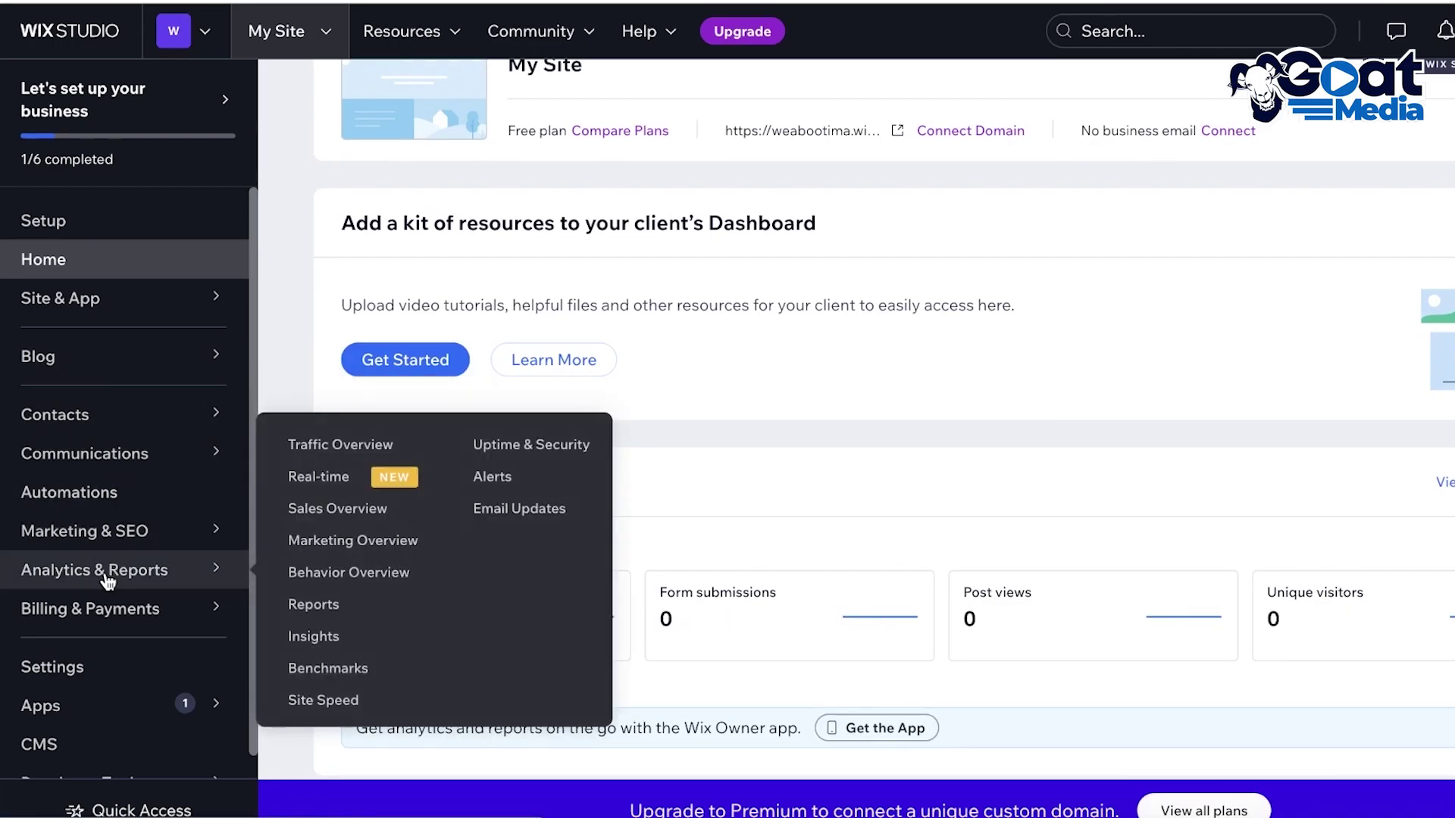
mouse_move(115, 617)
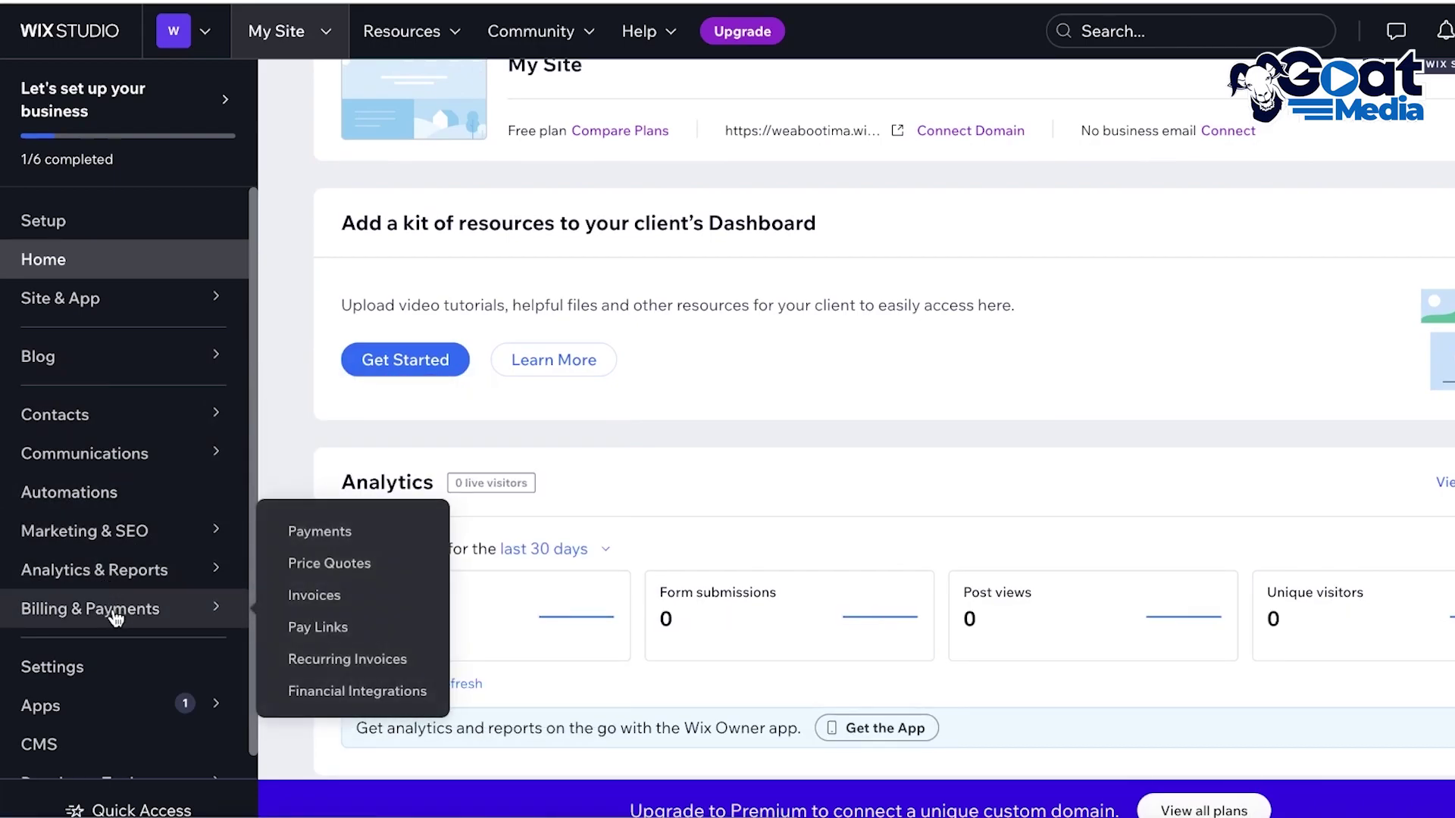
scroll(115, 612, "down", 1)
left_click(89, 650)
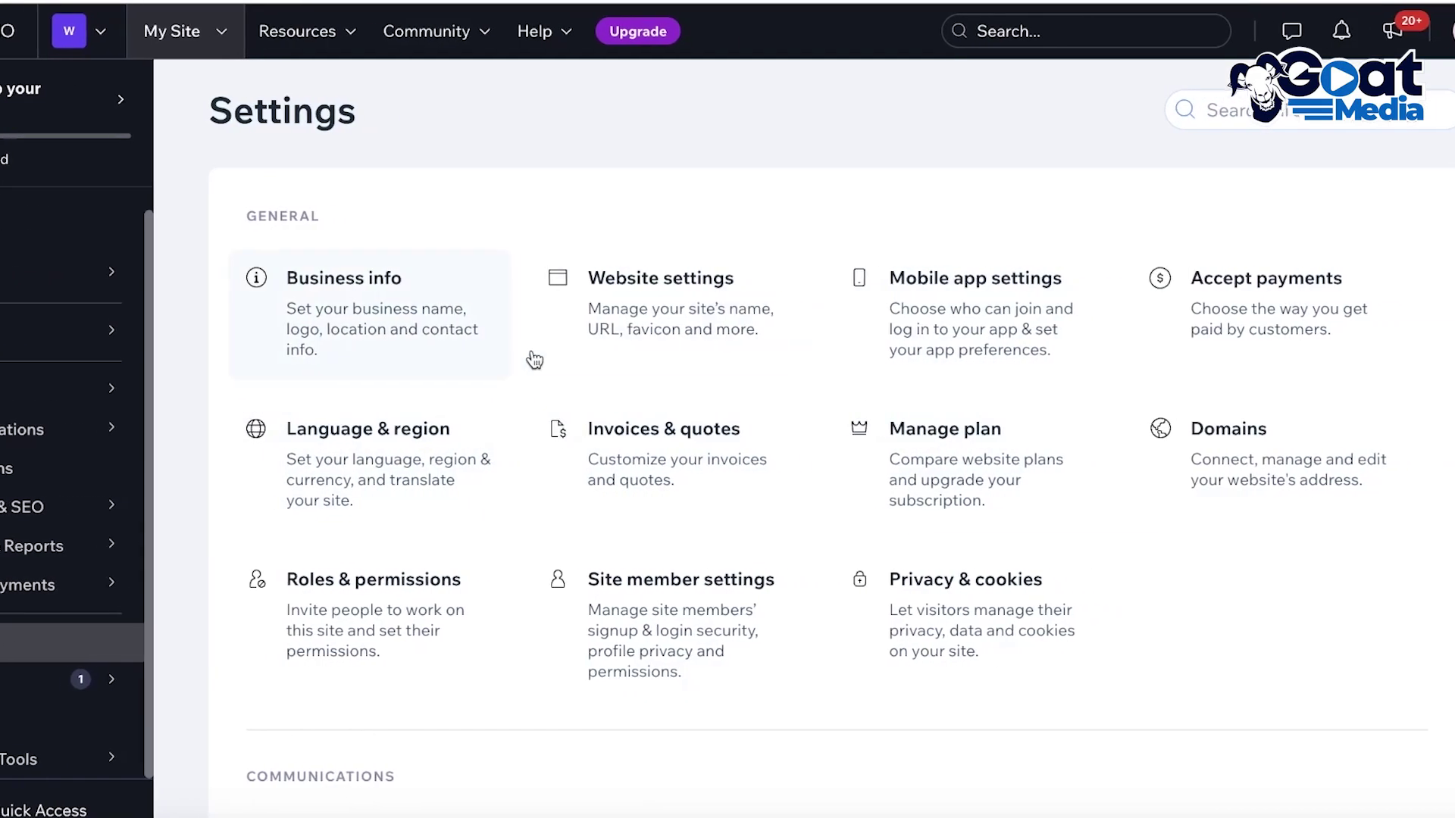
In Website settings, rename the site from My Site to Durdne
left_click(591, 316)
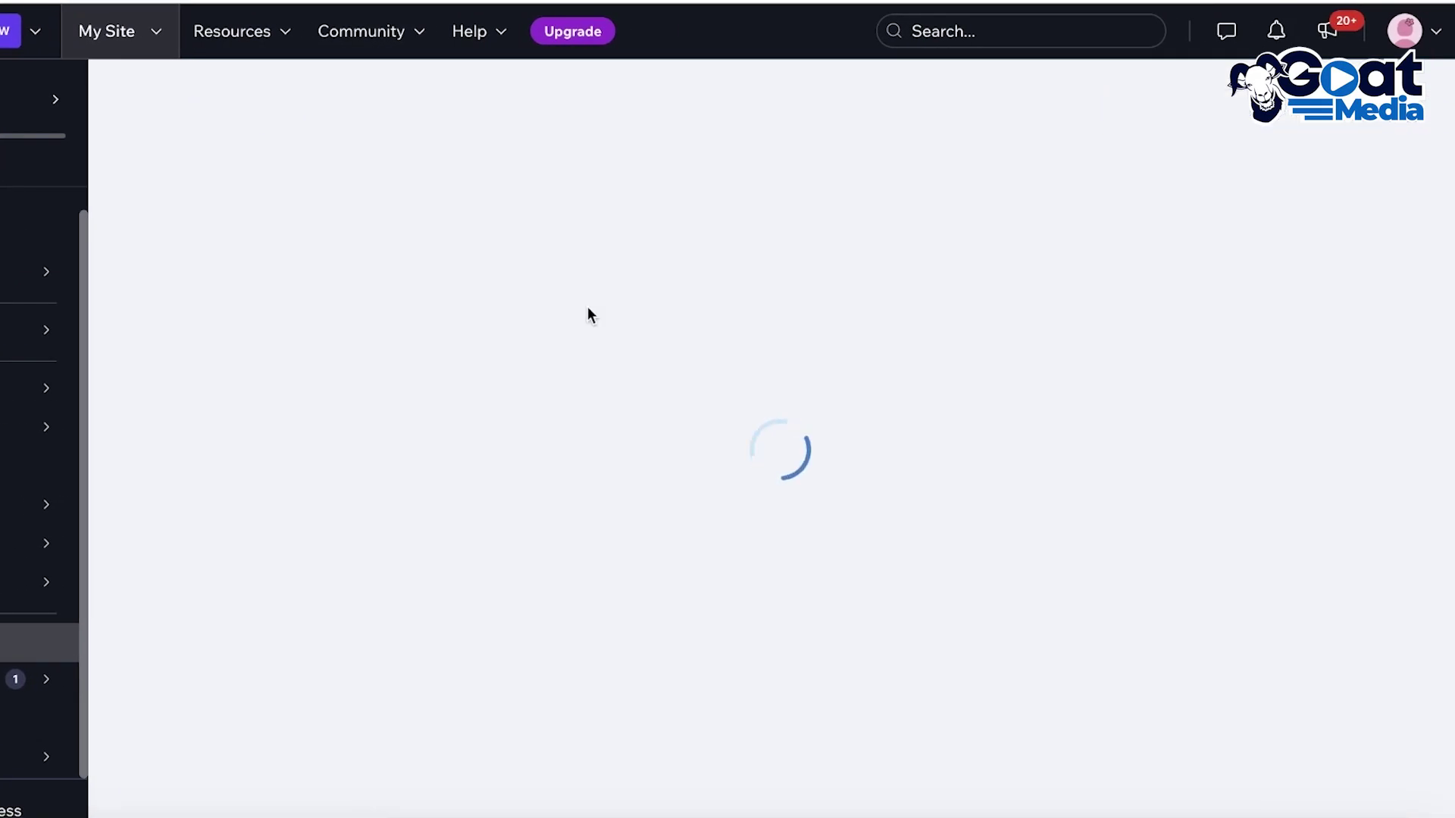
scroll(588, 308, "down", 3)
triple_click(401, 285)
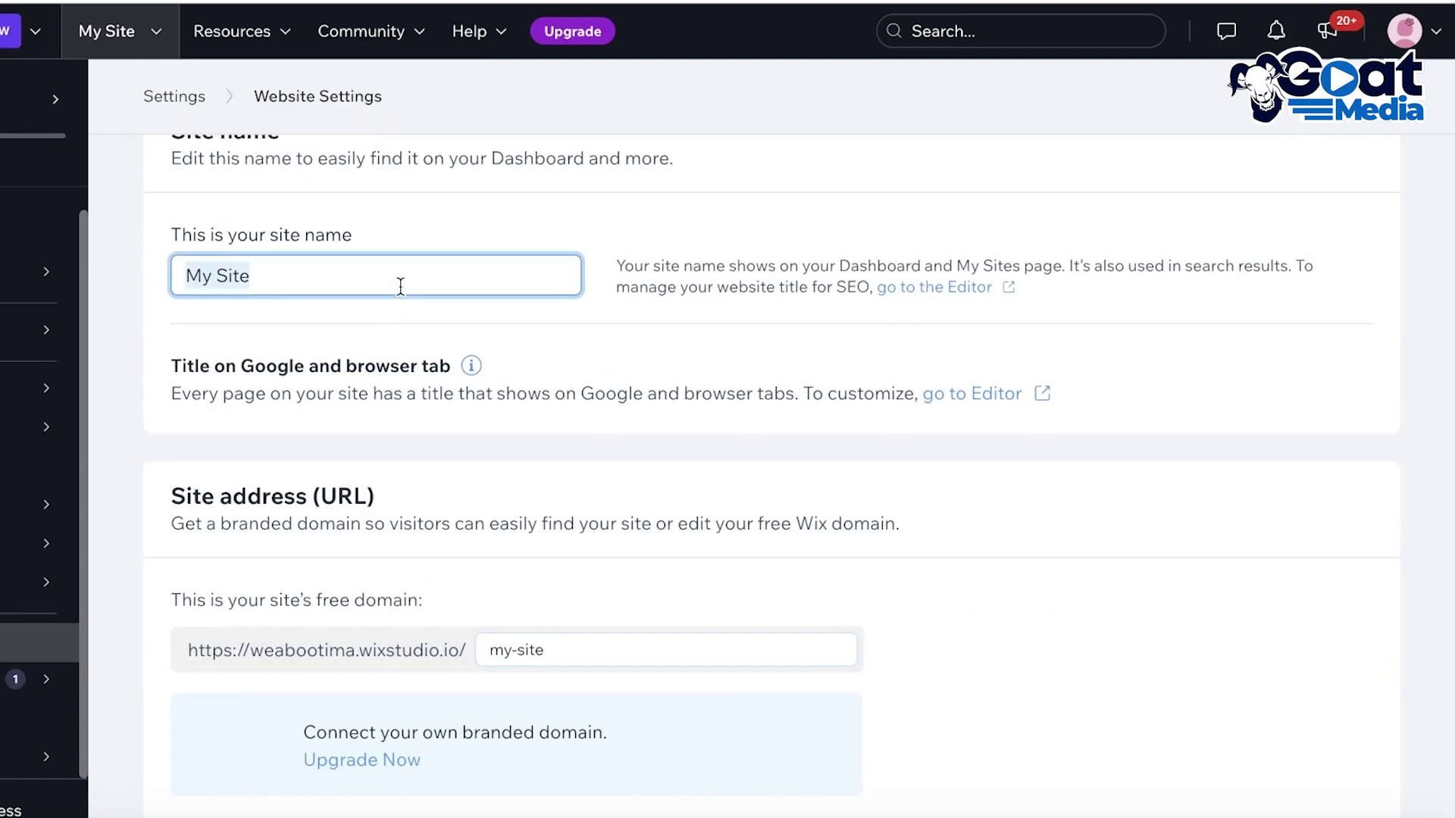
type("Durdne")
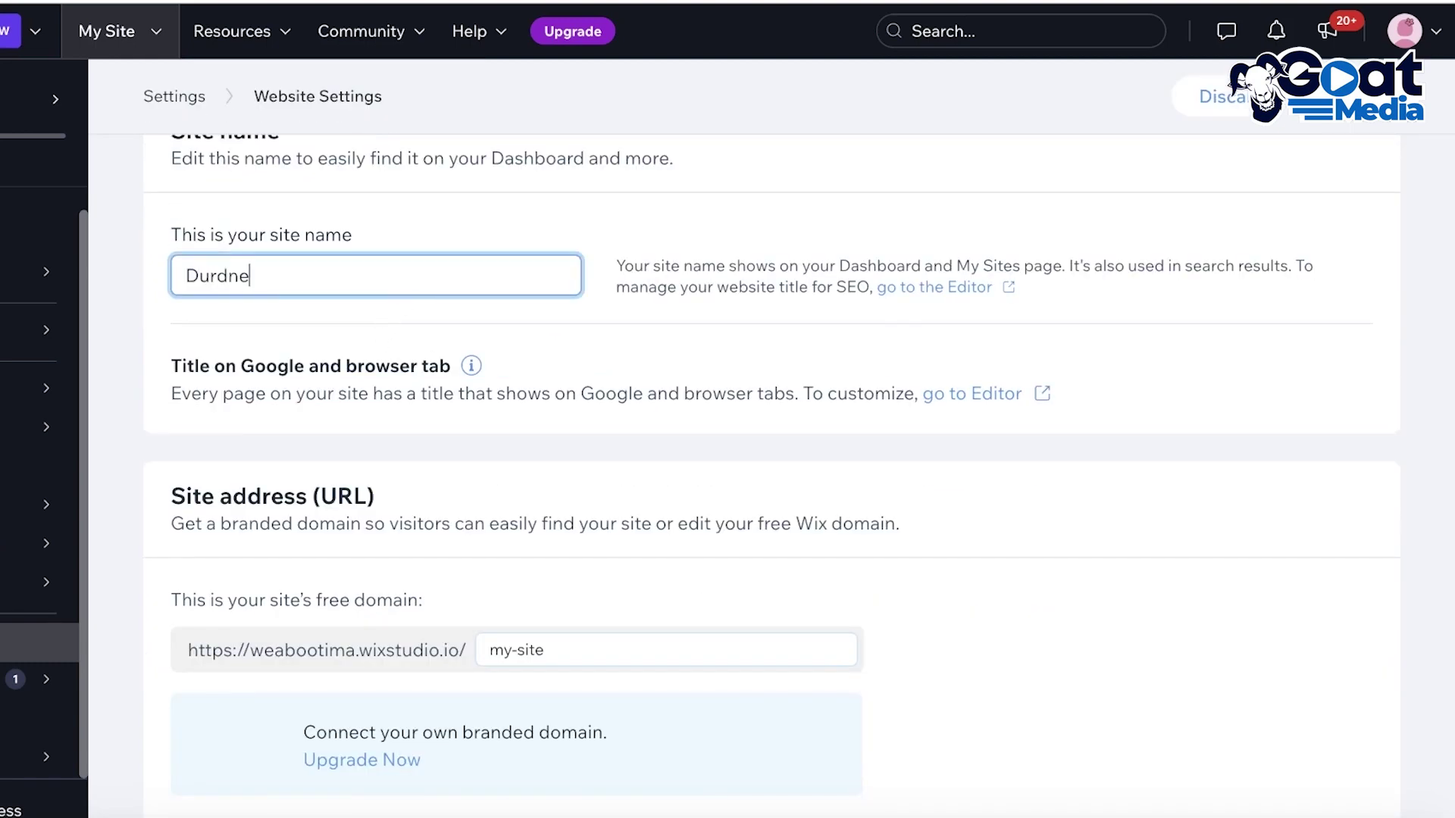
scroll(410, 349, "down", 3)
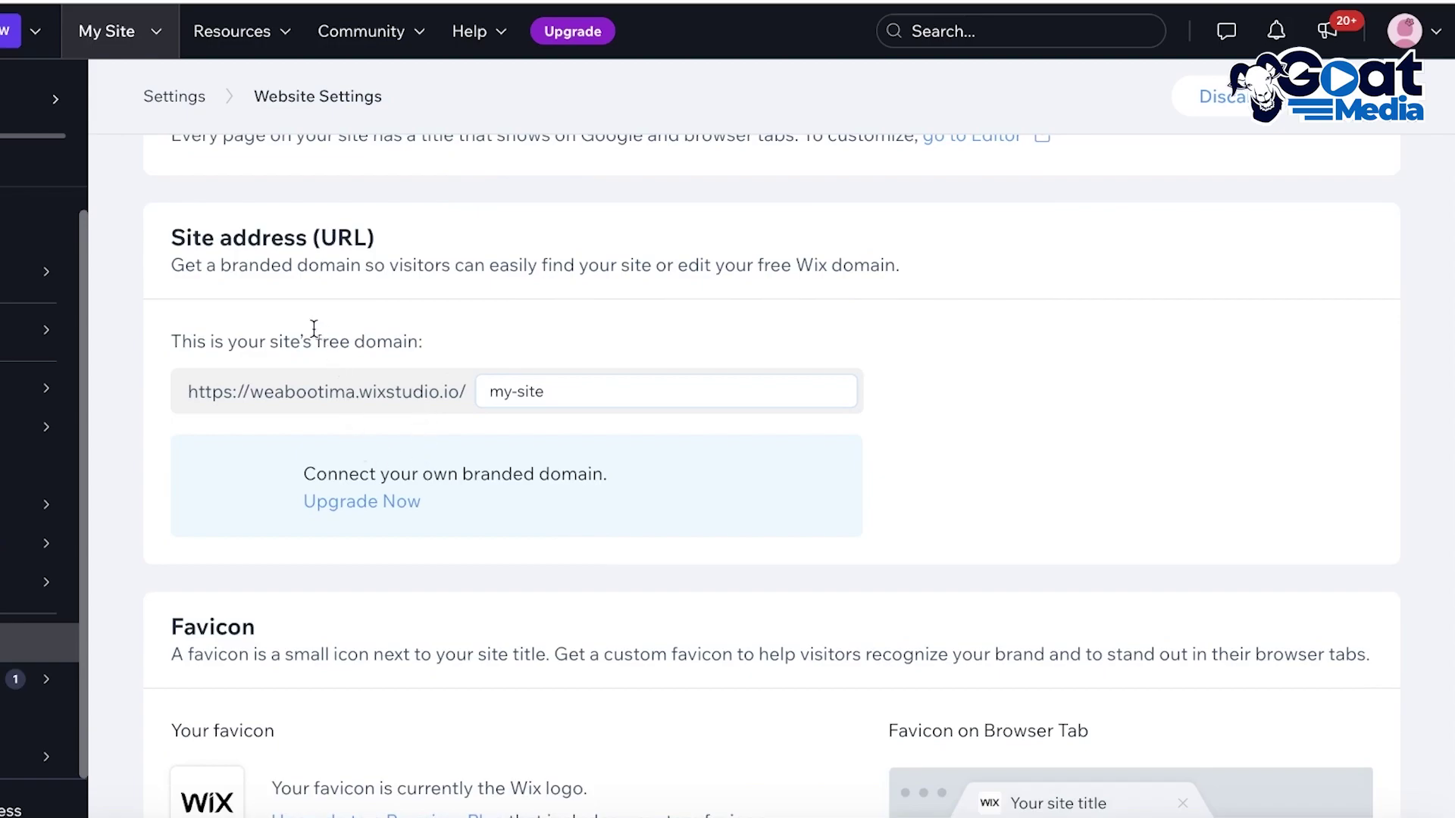
Open the Upgrade Now plan pricing page and scroll through the plan options
left_click(335, 504)
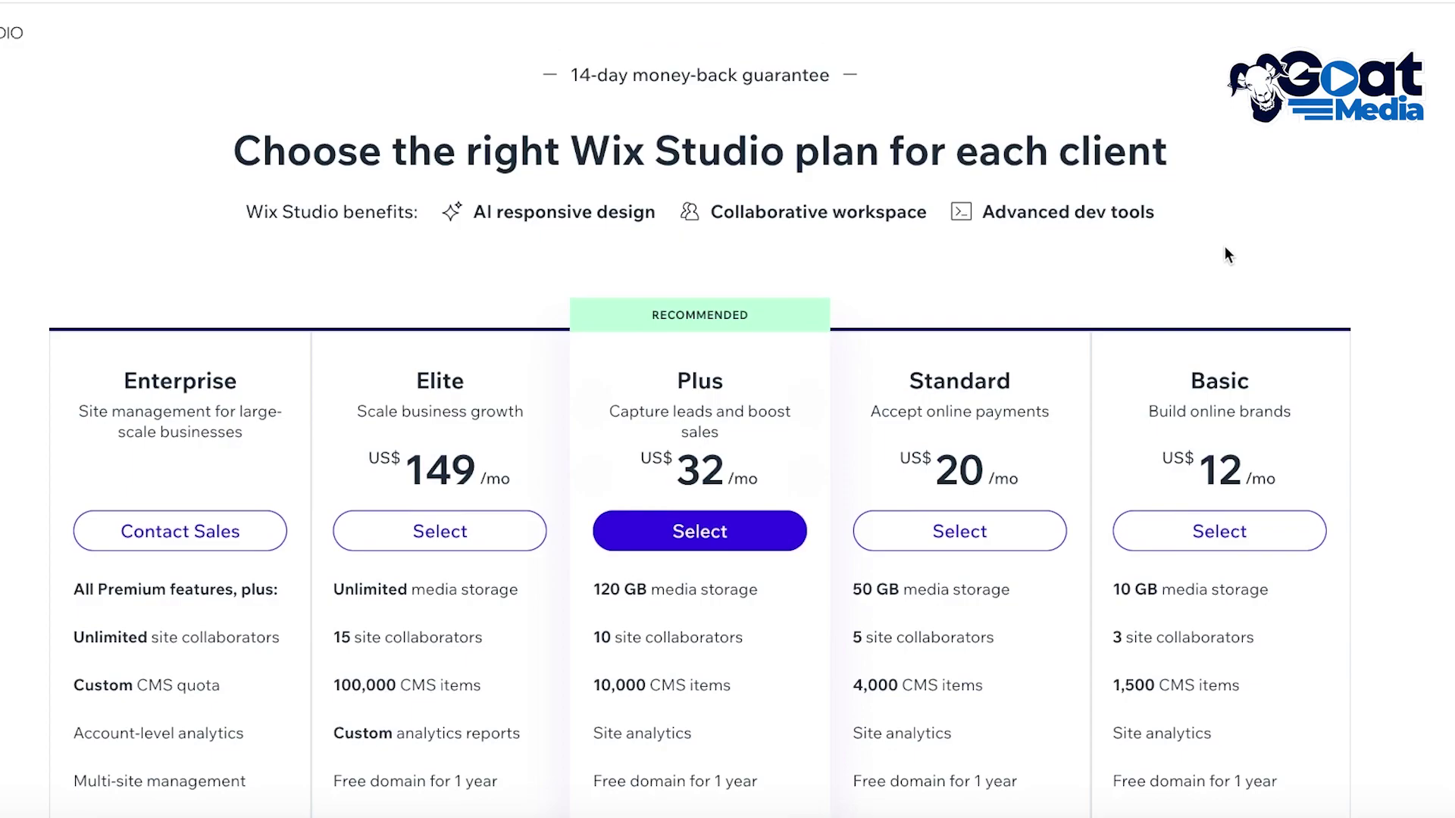
scroll(1227, 257, "down", 1)
scroll(1196, 284, "down", 1)
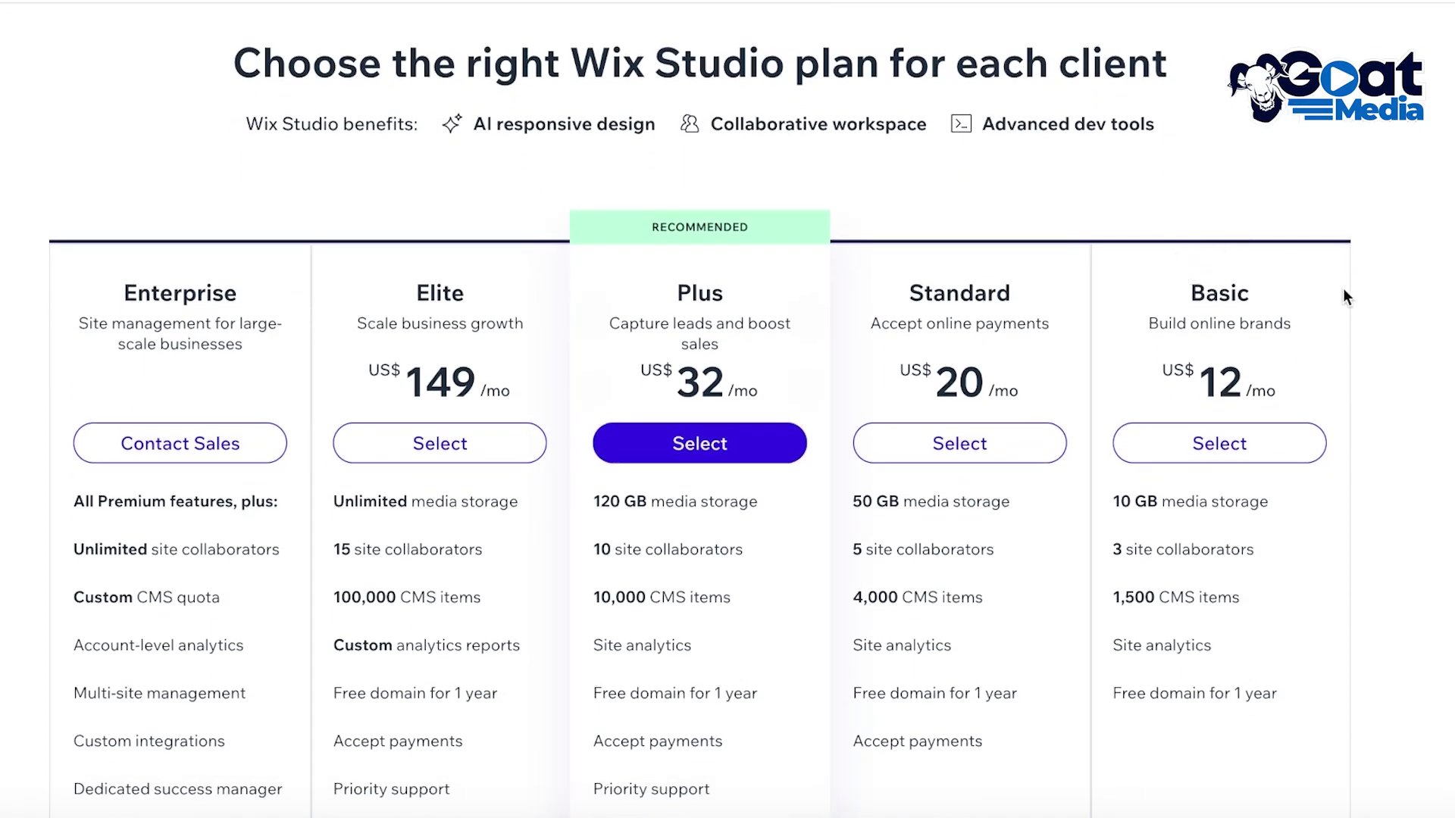
scroll(1343, 296, "down", 3)
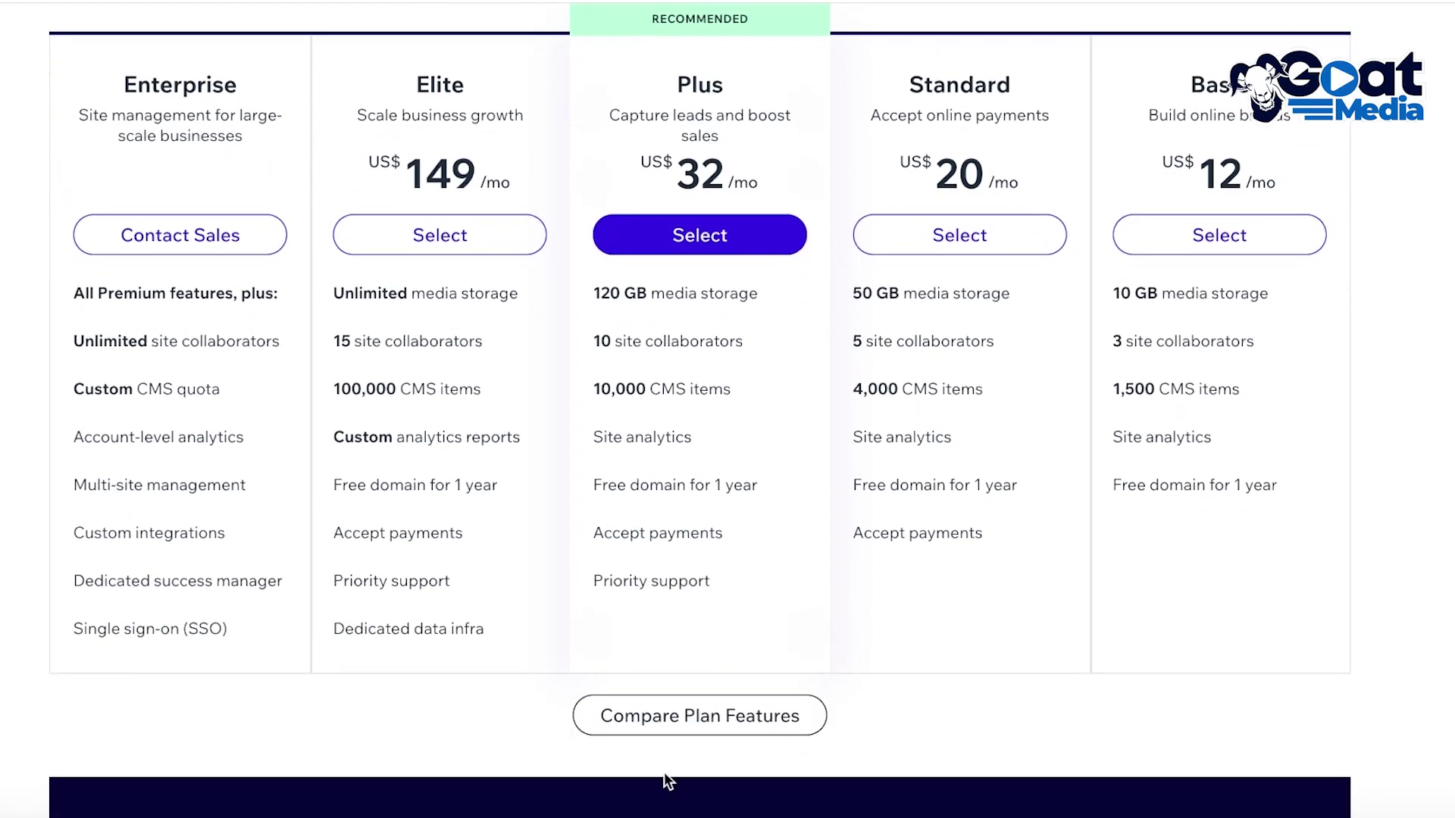
Review the Compare Plan Features table, then return to the Elite, Plus, Standard and Basic cards
left_click(666, 724)
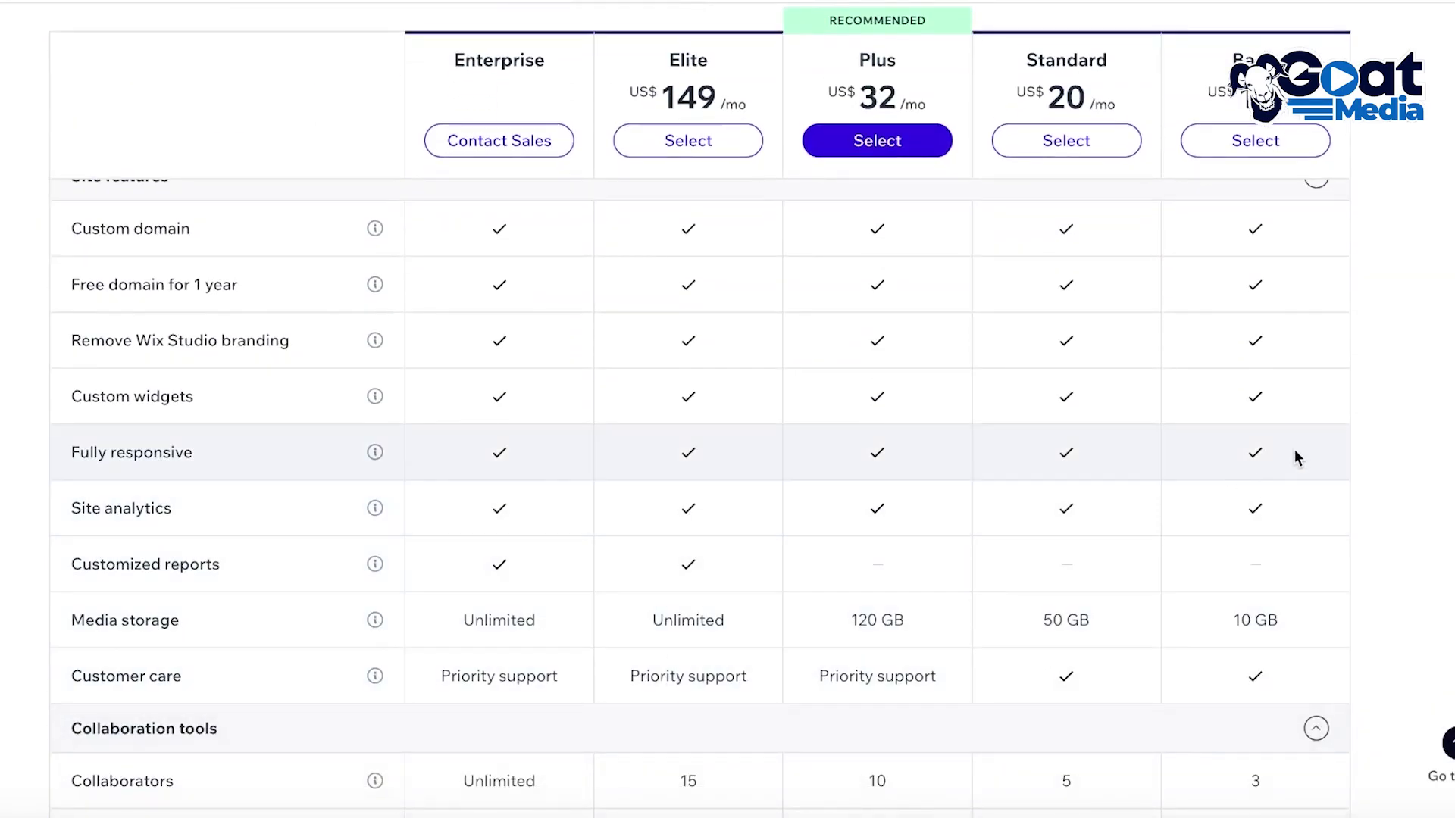
scroll(1294, 453, "up", 2)
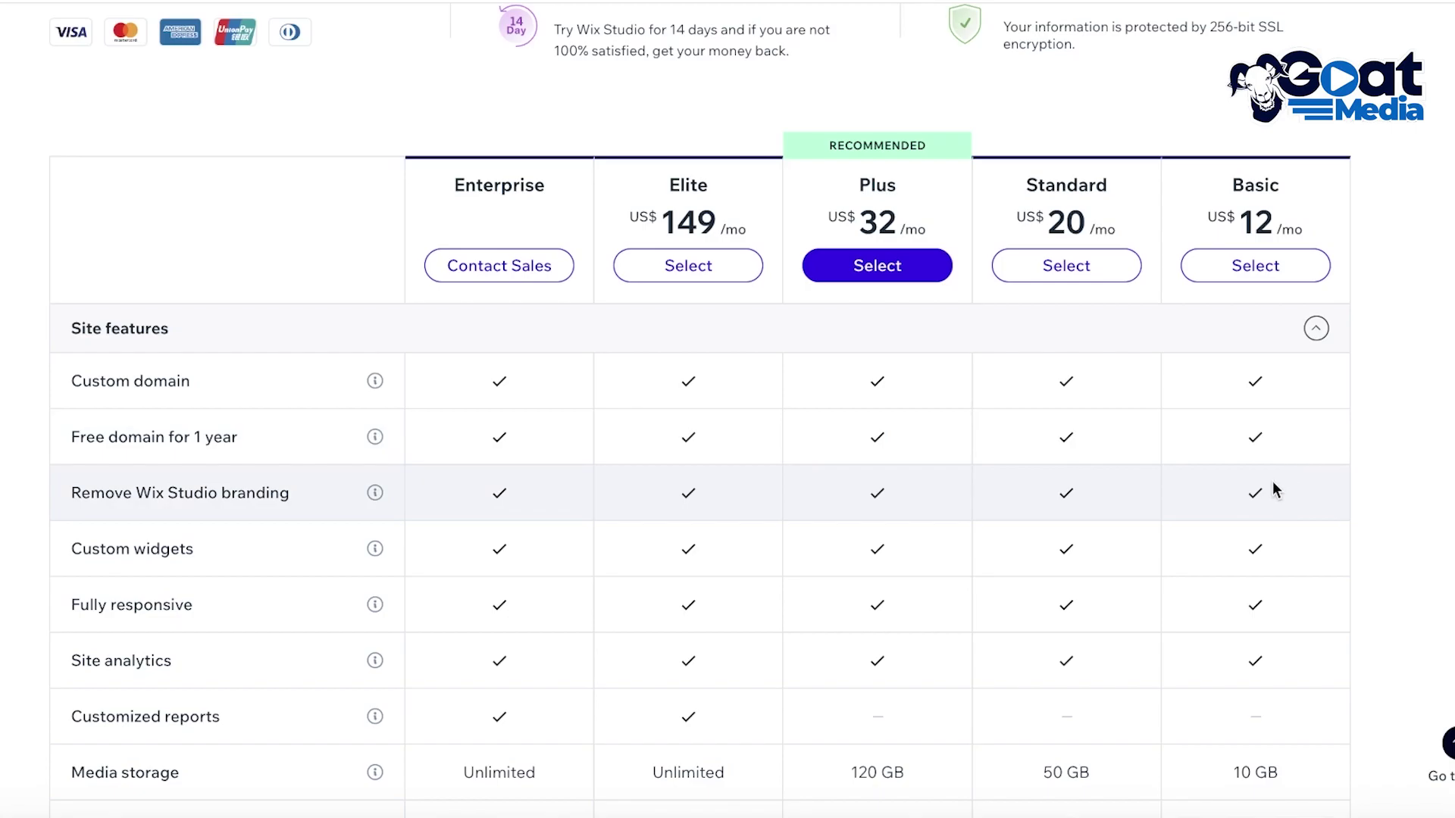
scroll(1272, 480, "down", 2)
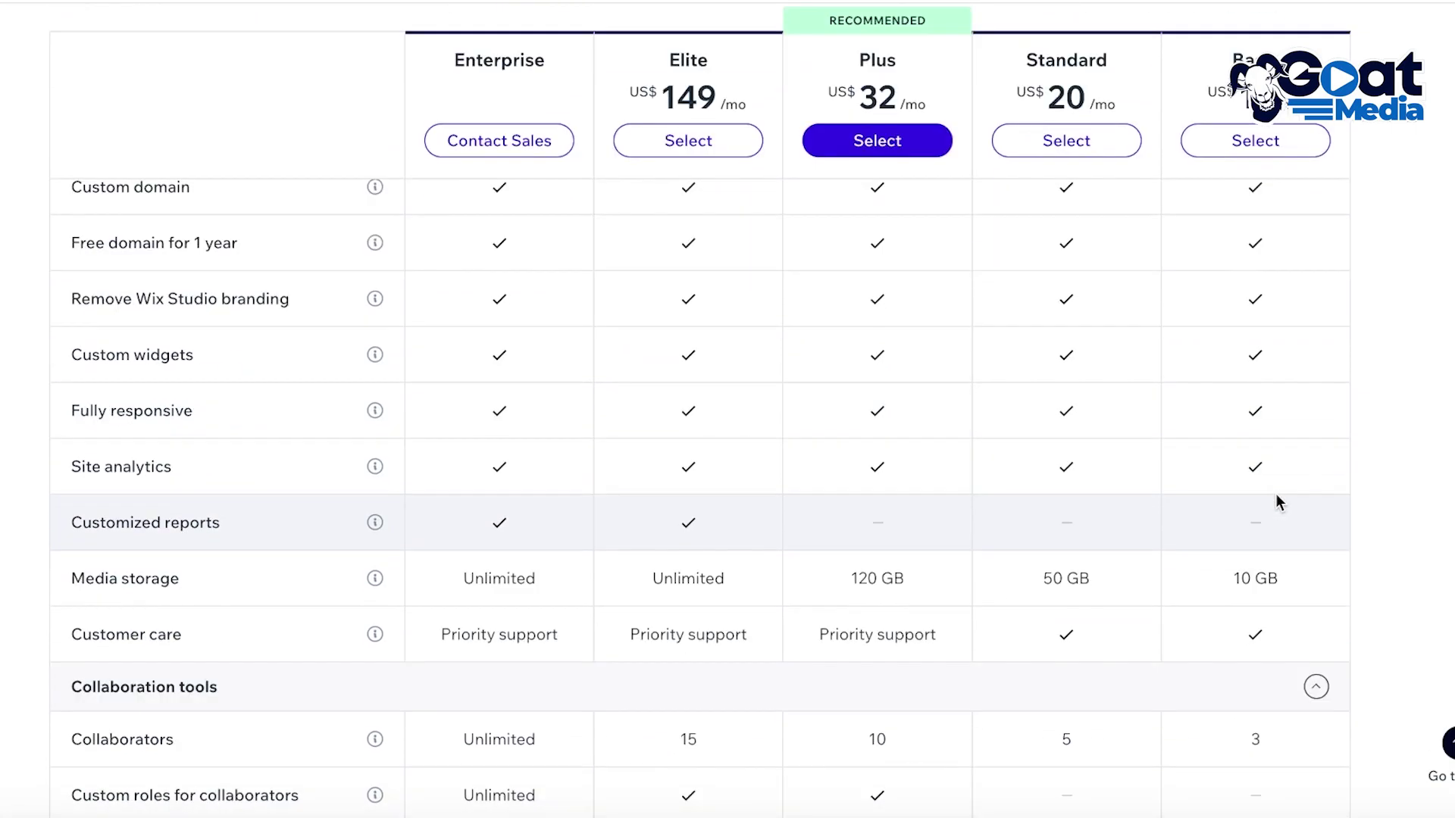
scroll(1275, 493, "down", 3)
scroll(1269, 514, "down", 6)
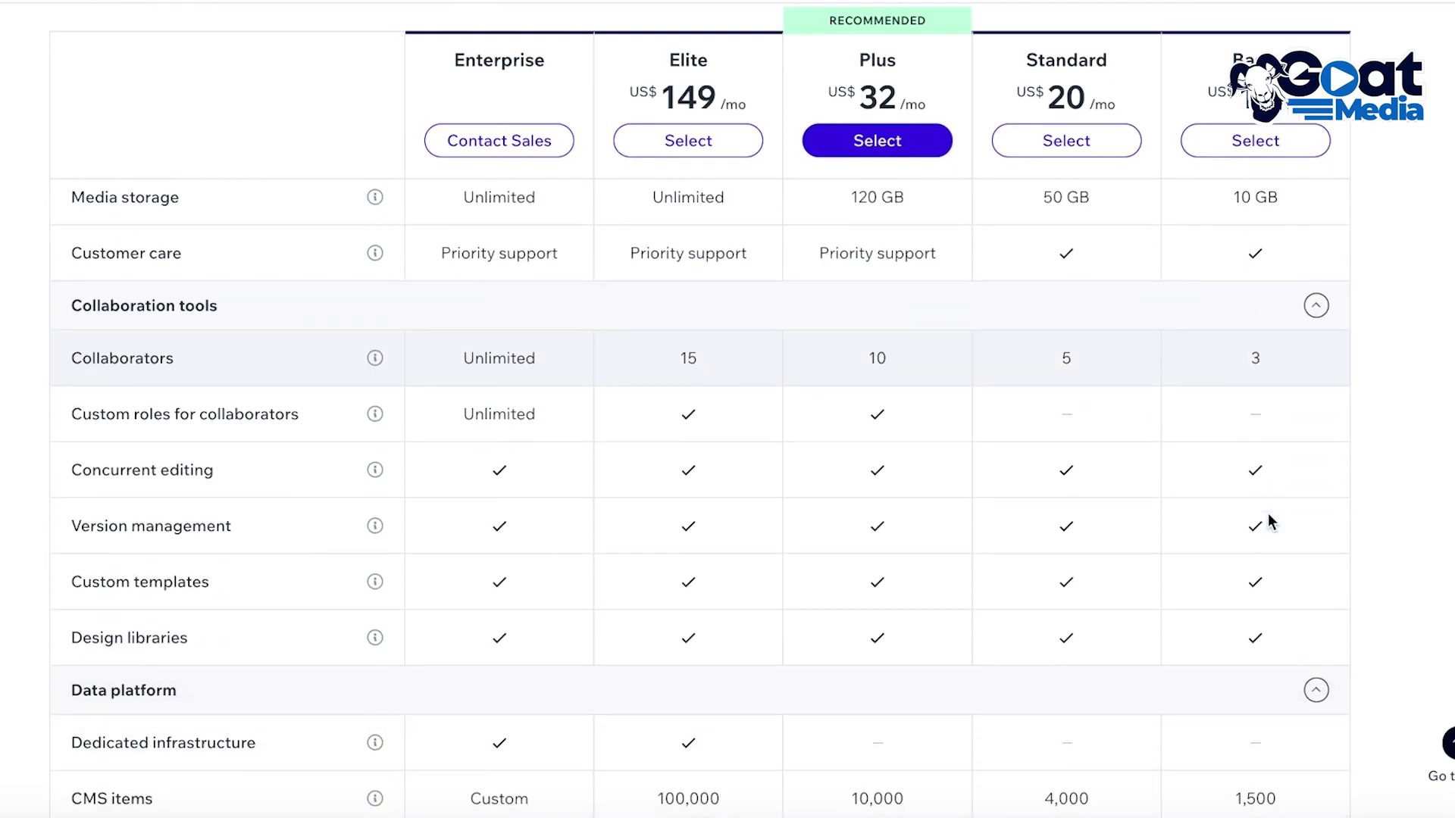
scroll(1254, 504, "down", 12)
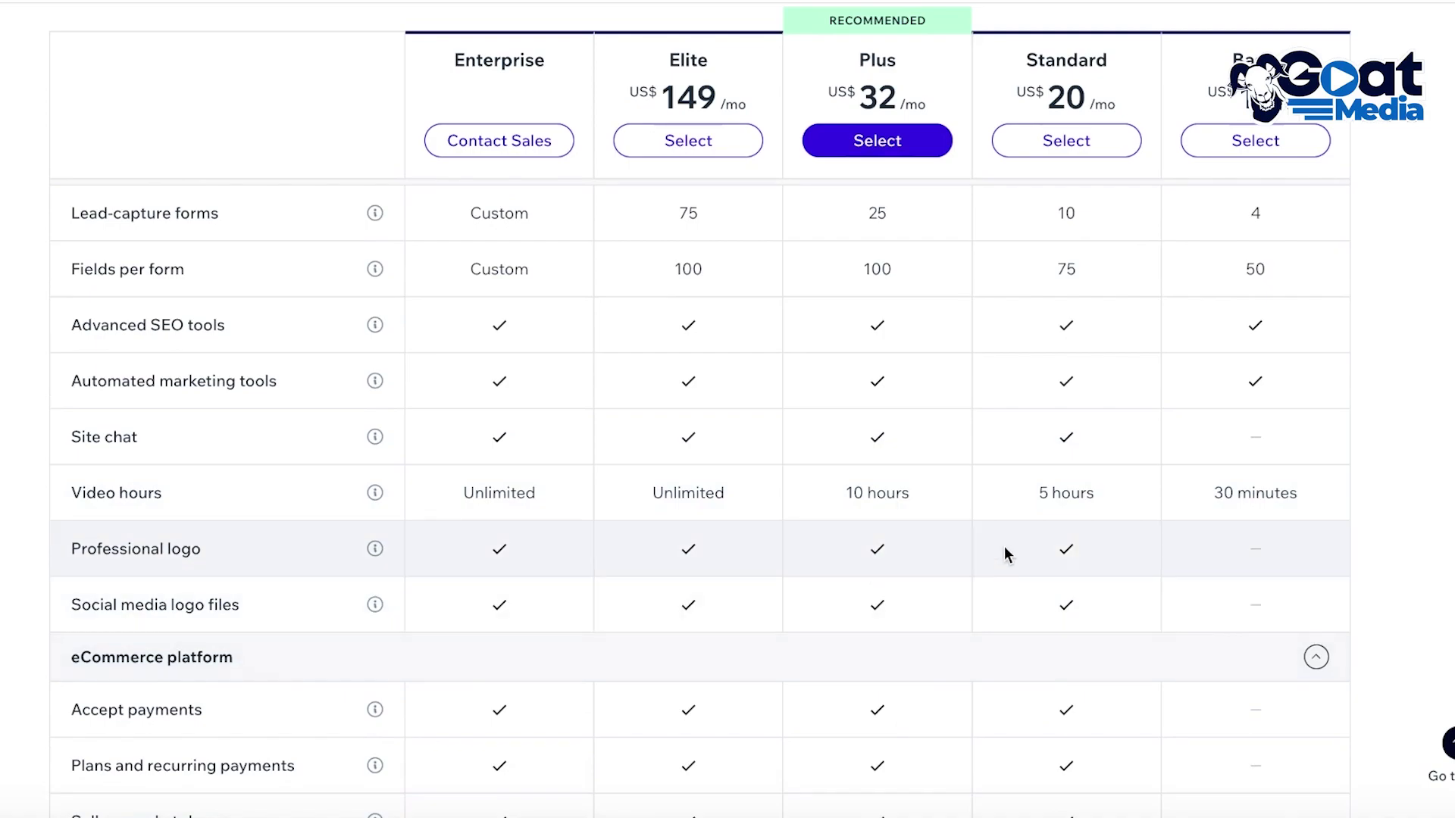
scroll(1028, 337, "up", 5)
scroll(1038, 356, "up", 20)
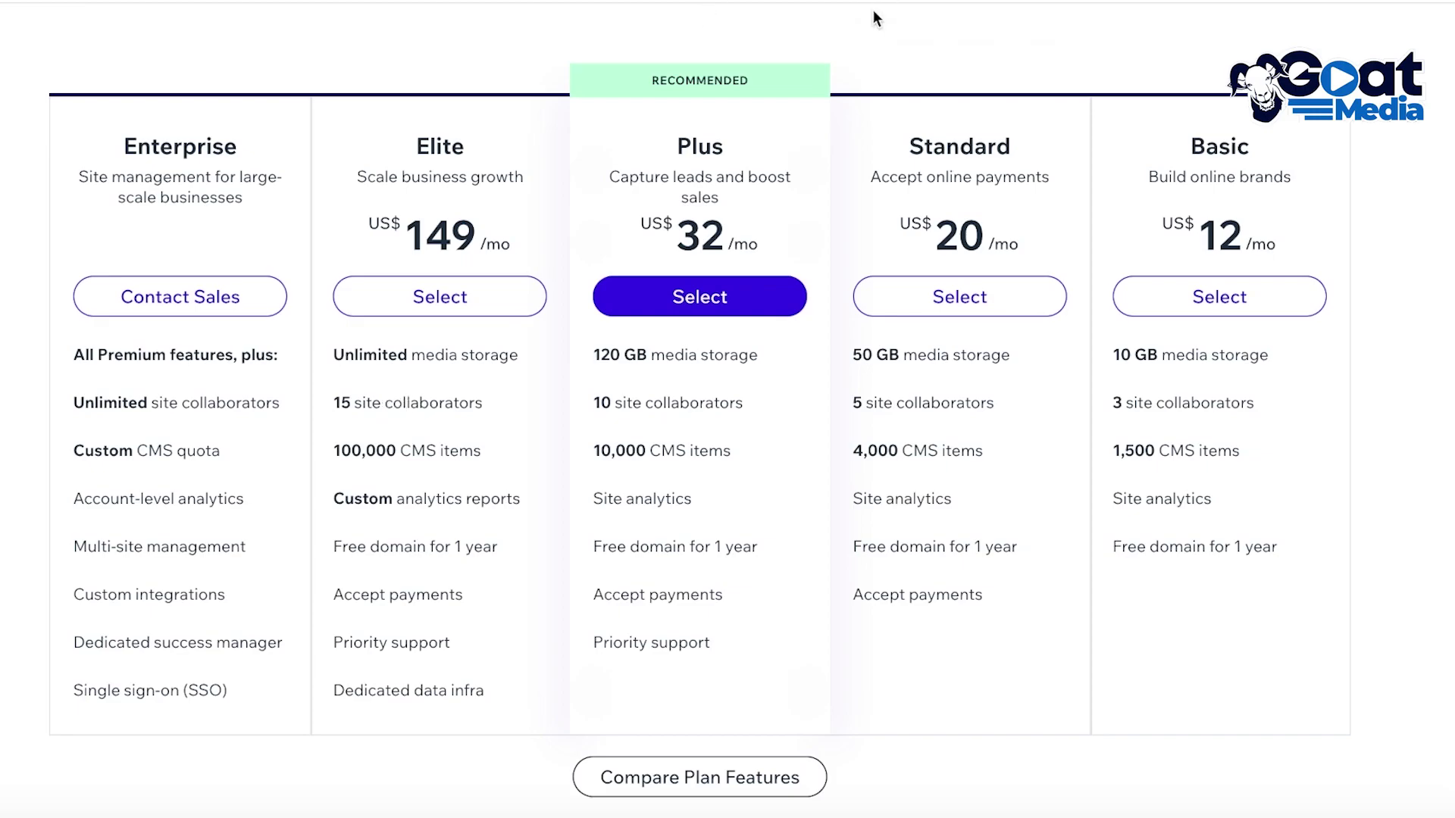
scroll(807, 135, "down", 3)
scroll(815, 148, "up", 6)
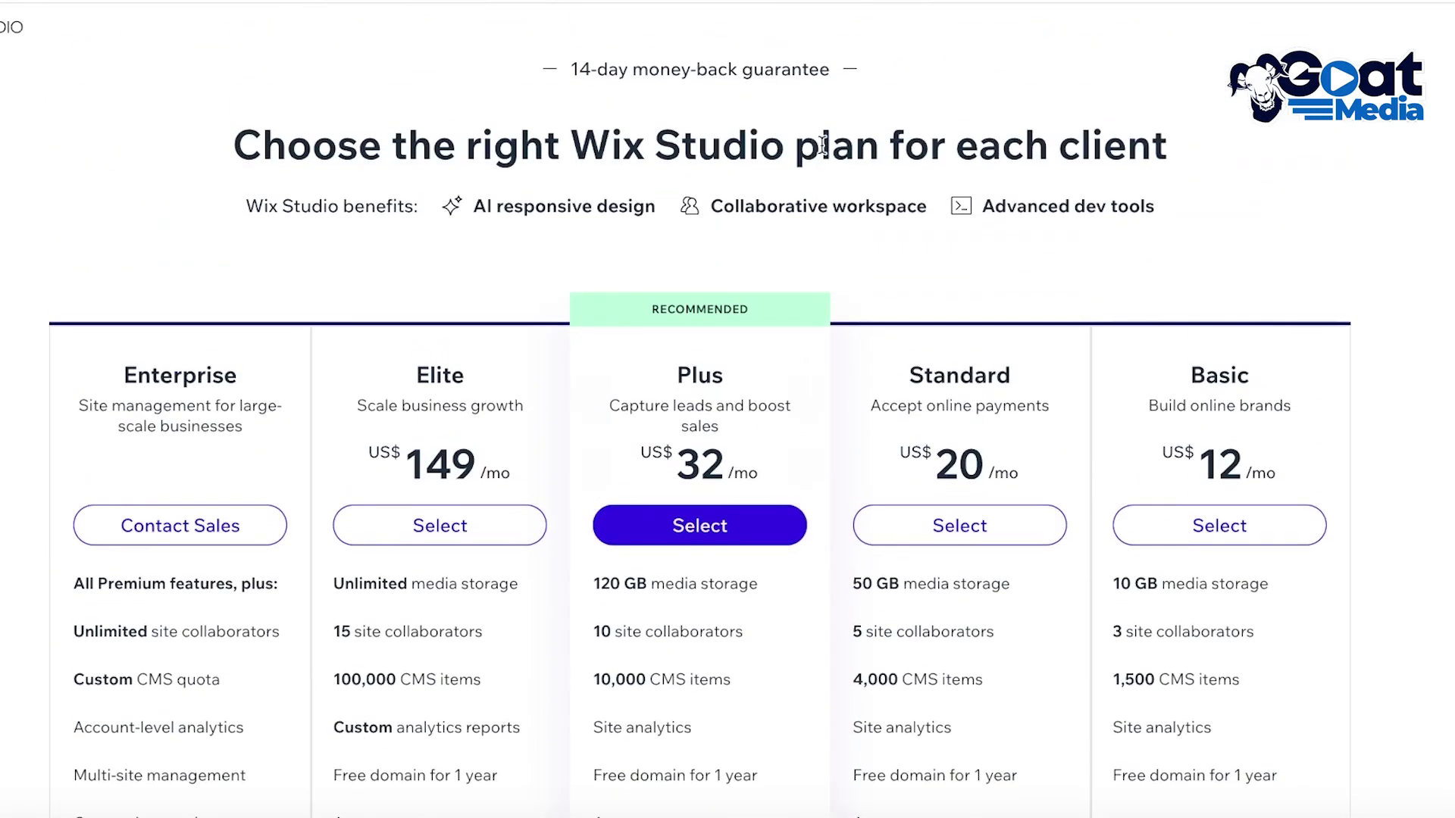
Select the Basic plan with monthly billing and reach its US$18.40 checkout form
left_click(1201, 521)
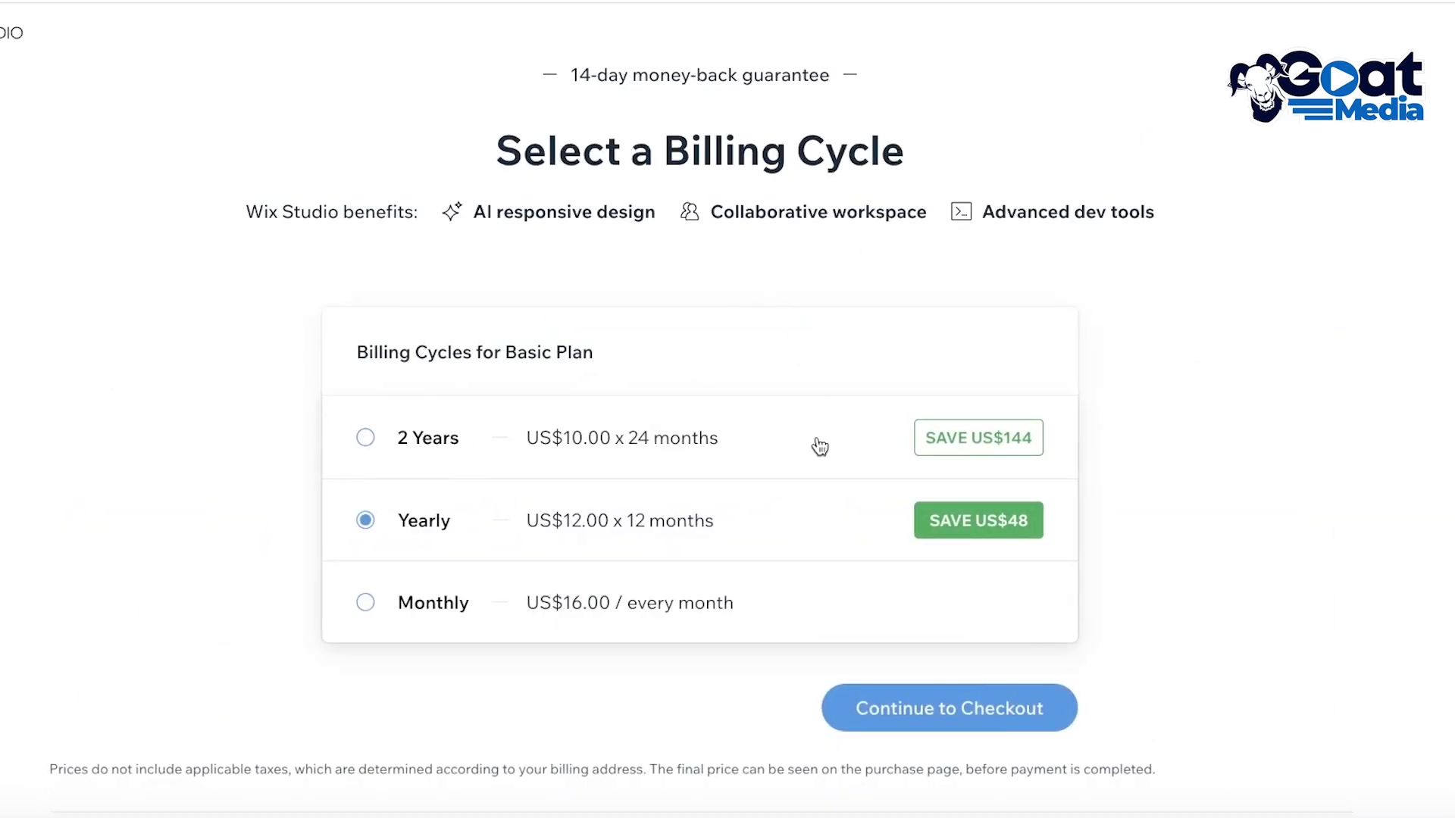
left_click_drag(739, 463, 646, 591)
left_click(264, 446)
left_click(548, 598)
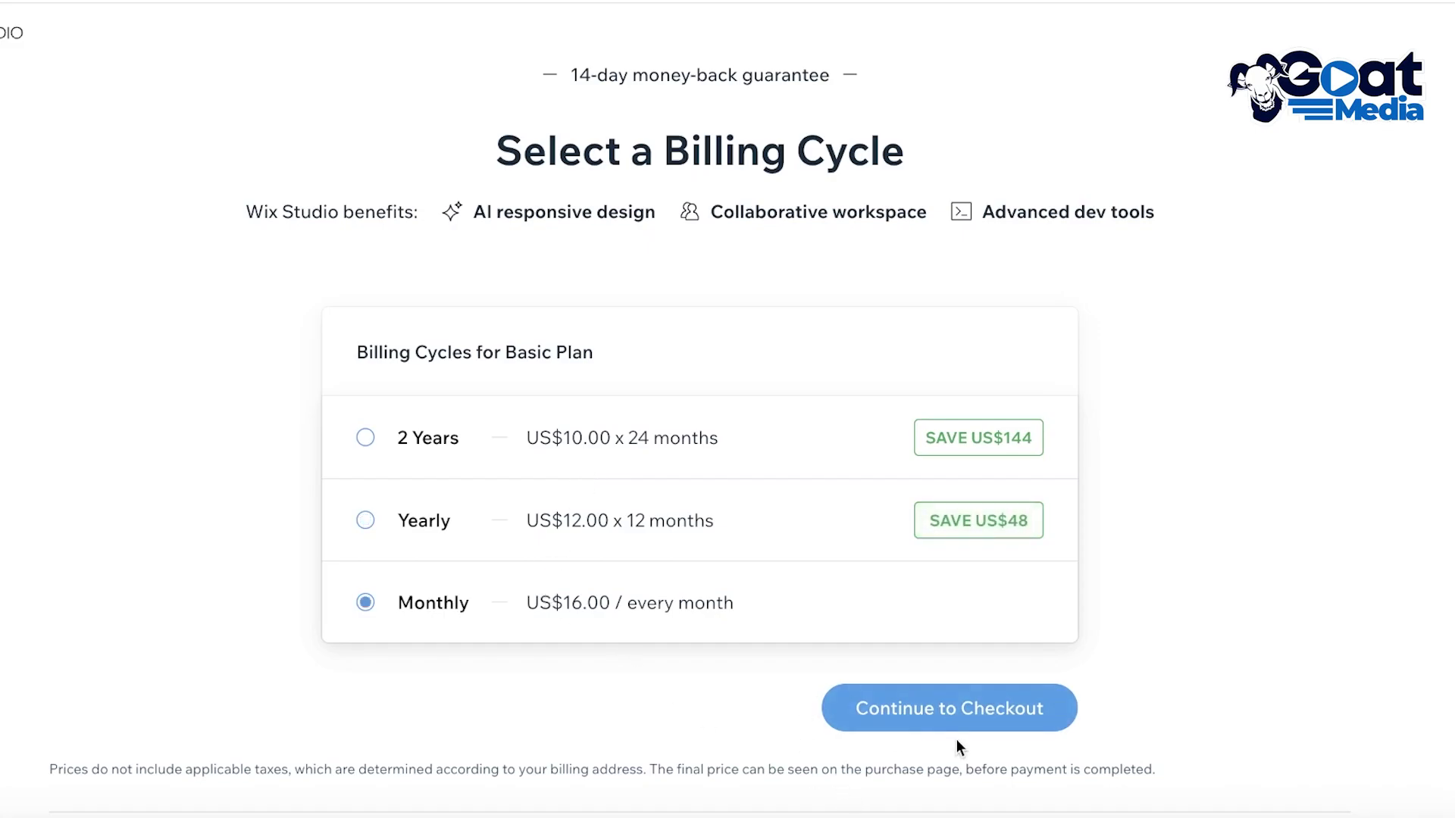
left_click(940, 713)
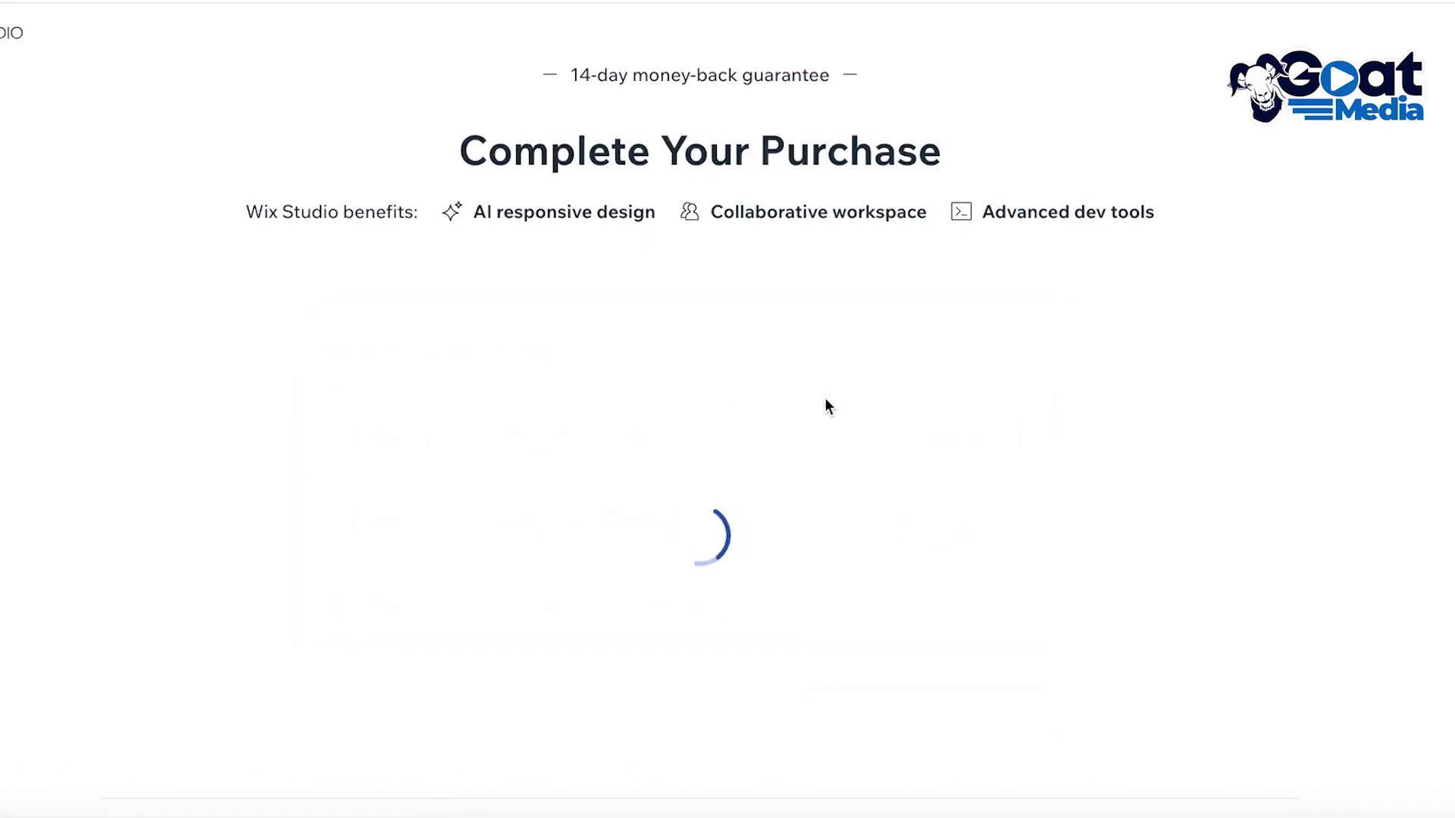
scroll(665, 480, "down", 10)
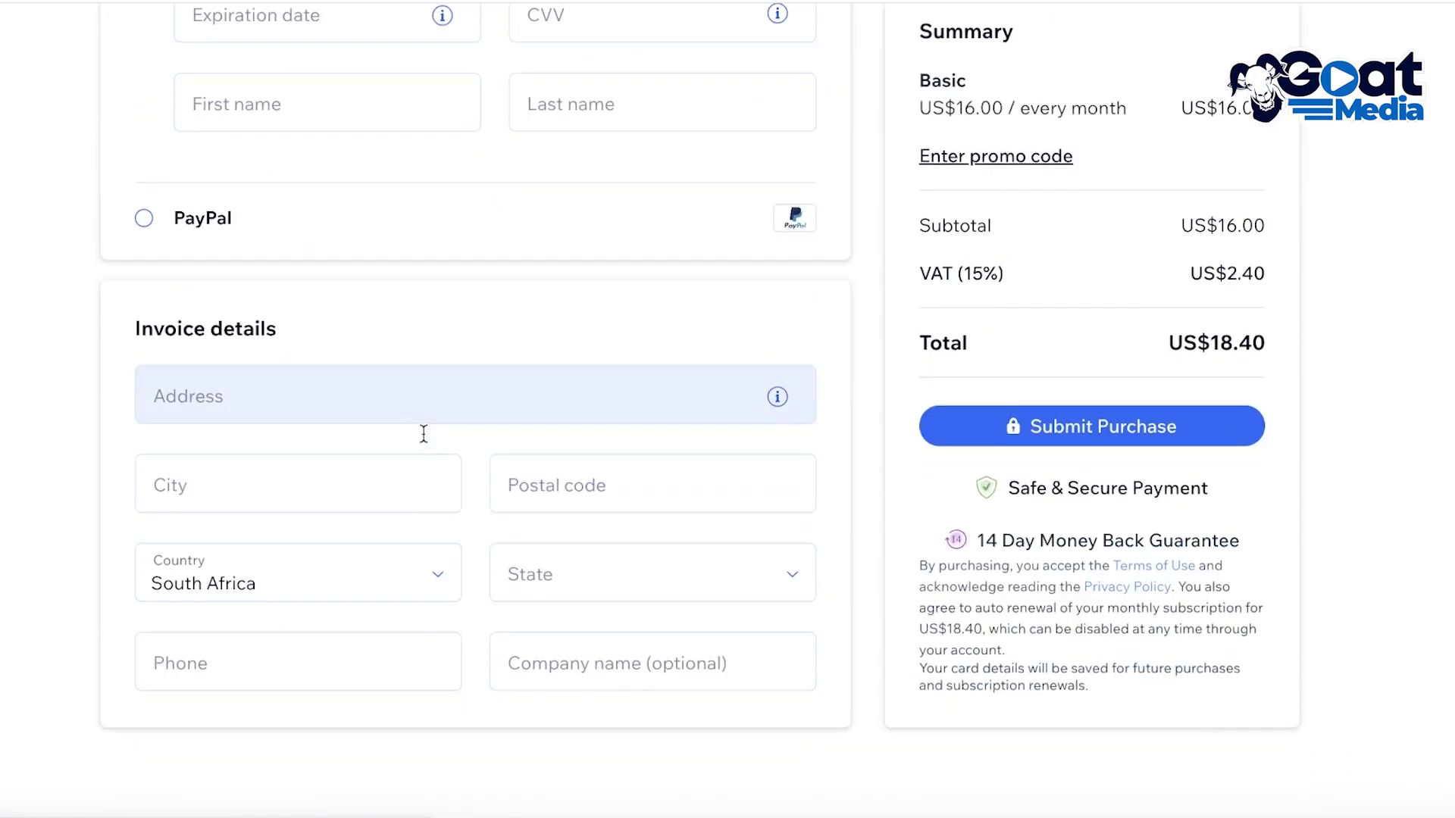
scroll(420, 439, "up", 8)
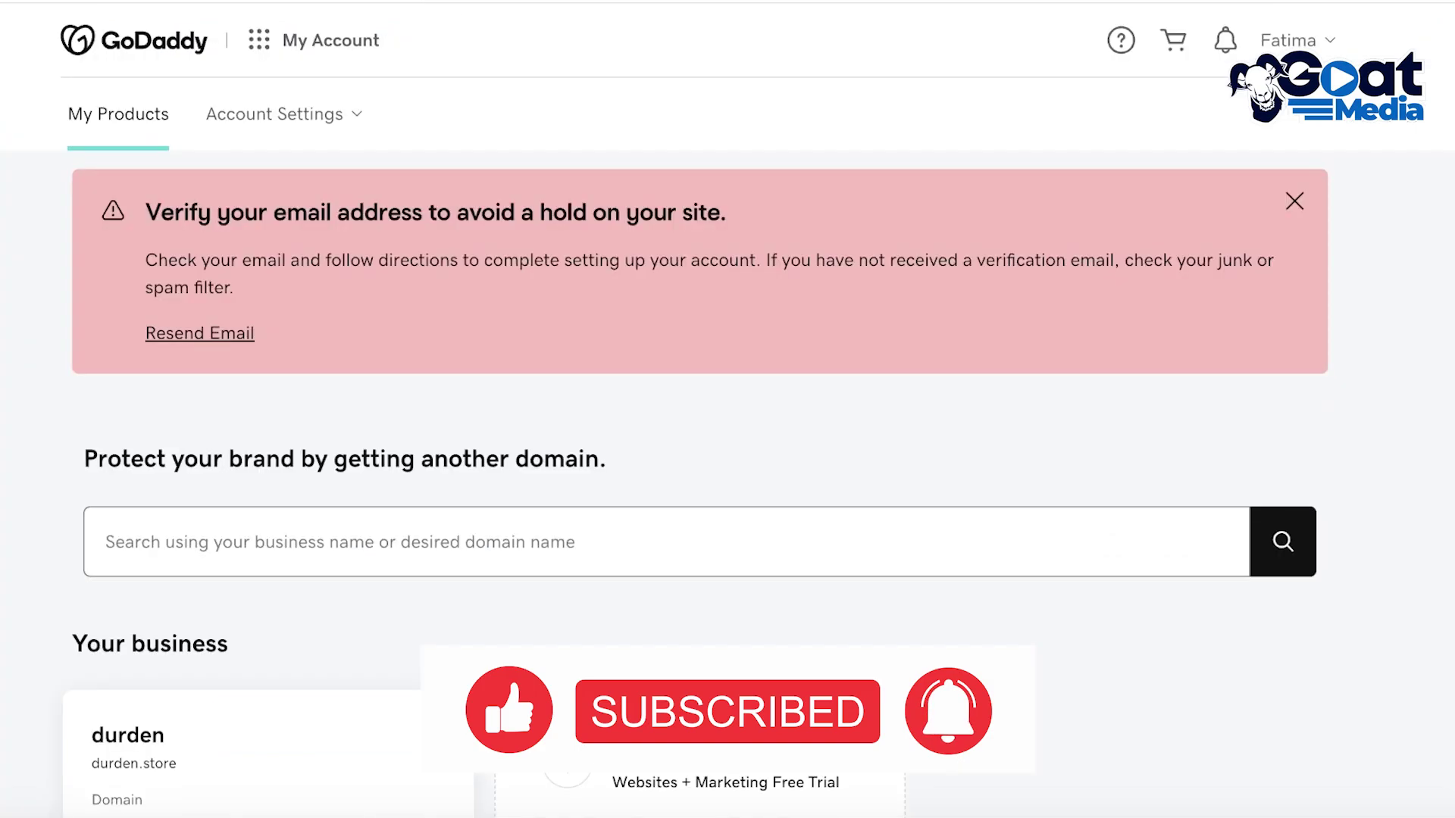
Dismiss the verification banner, open durden.store, and view its Rs169 and Rs299 email plans
left_click(1203, 198)
left_click(321, 547)
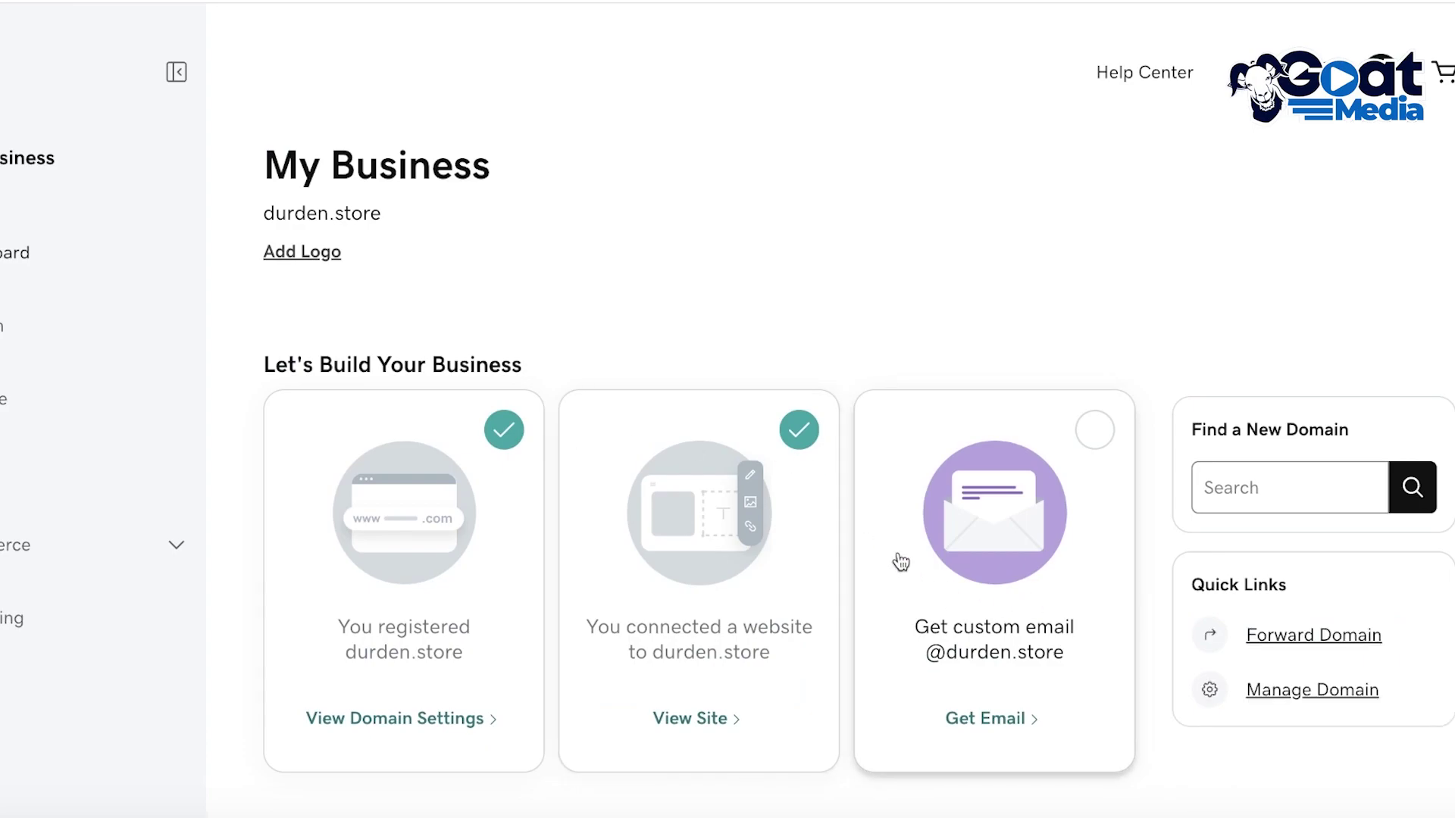
left_click(1019, 747)
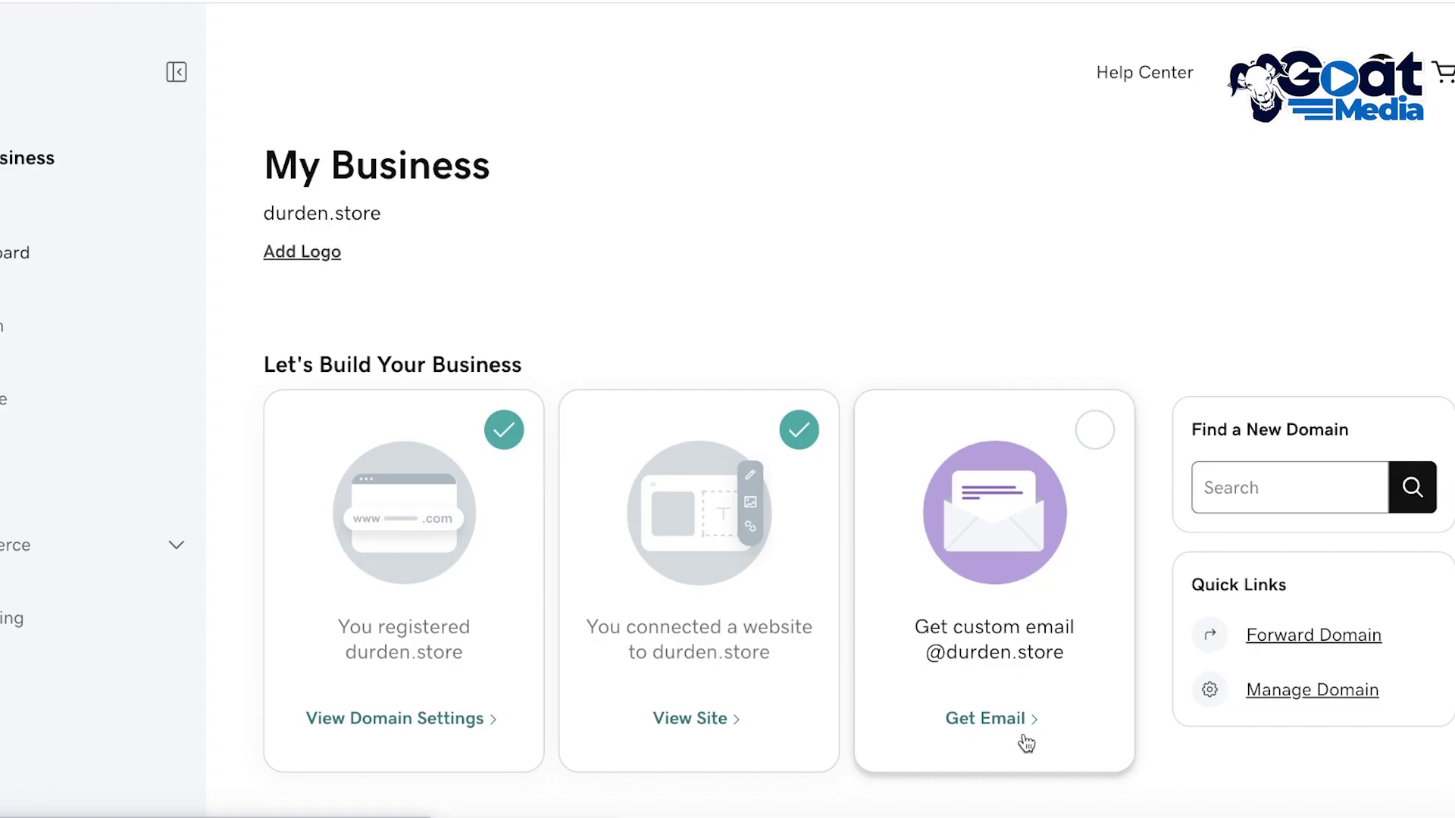
scroll(655, 670, "down", 5)
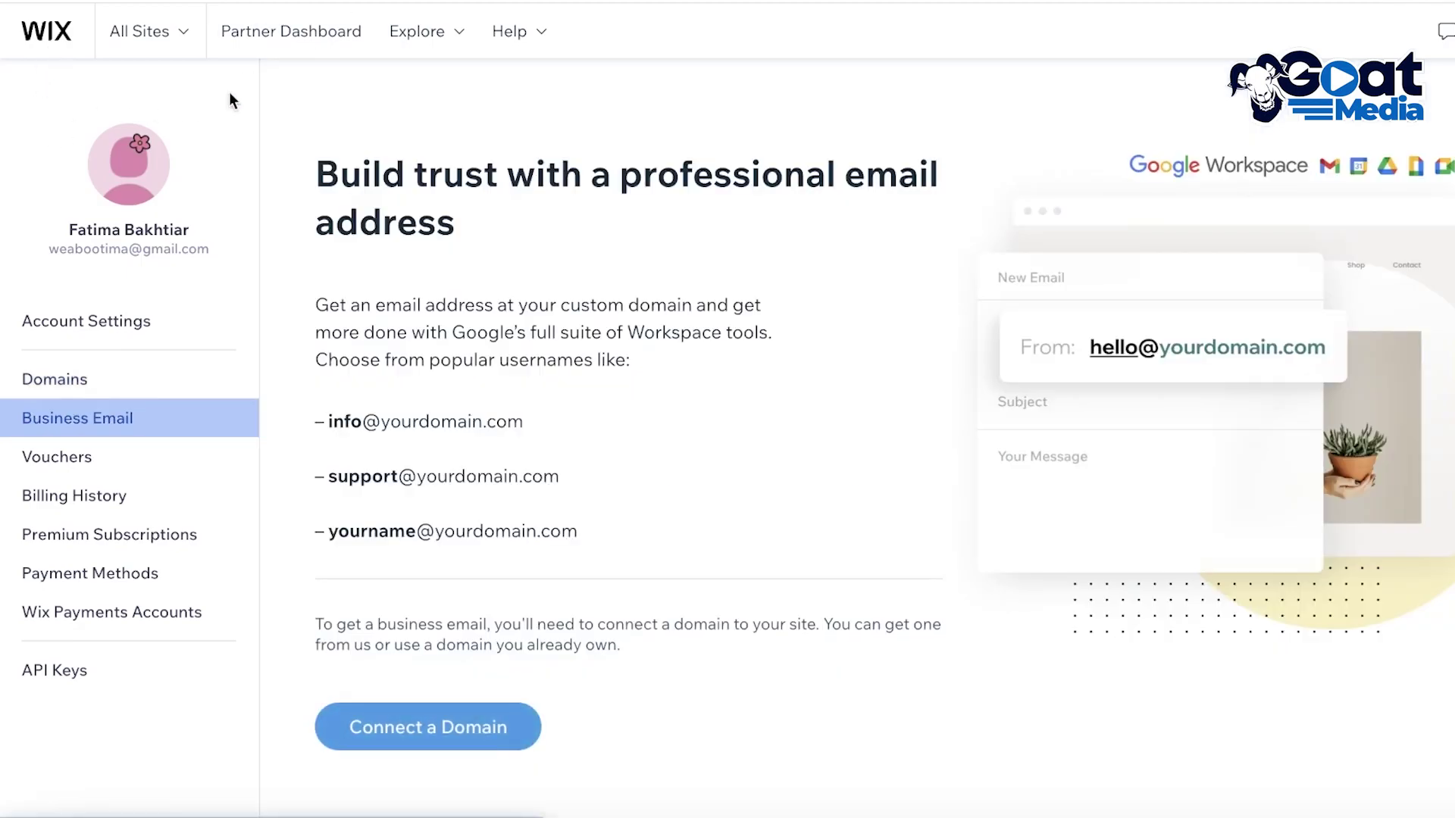
Go to the Sites list and open the My Site dashboard
left_click(520, 42)
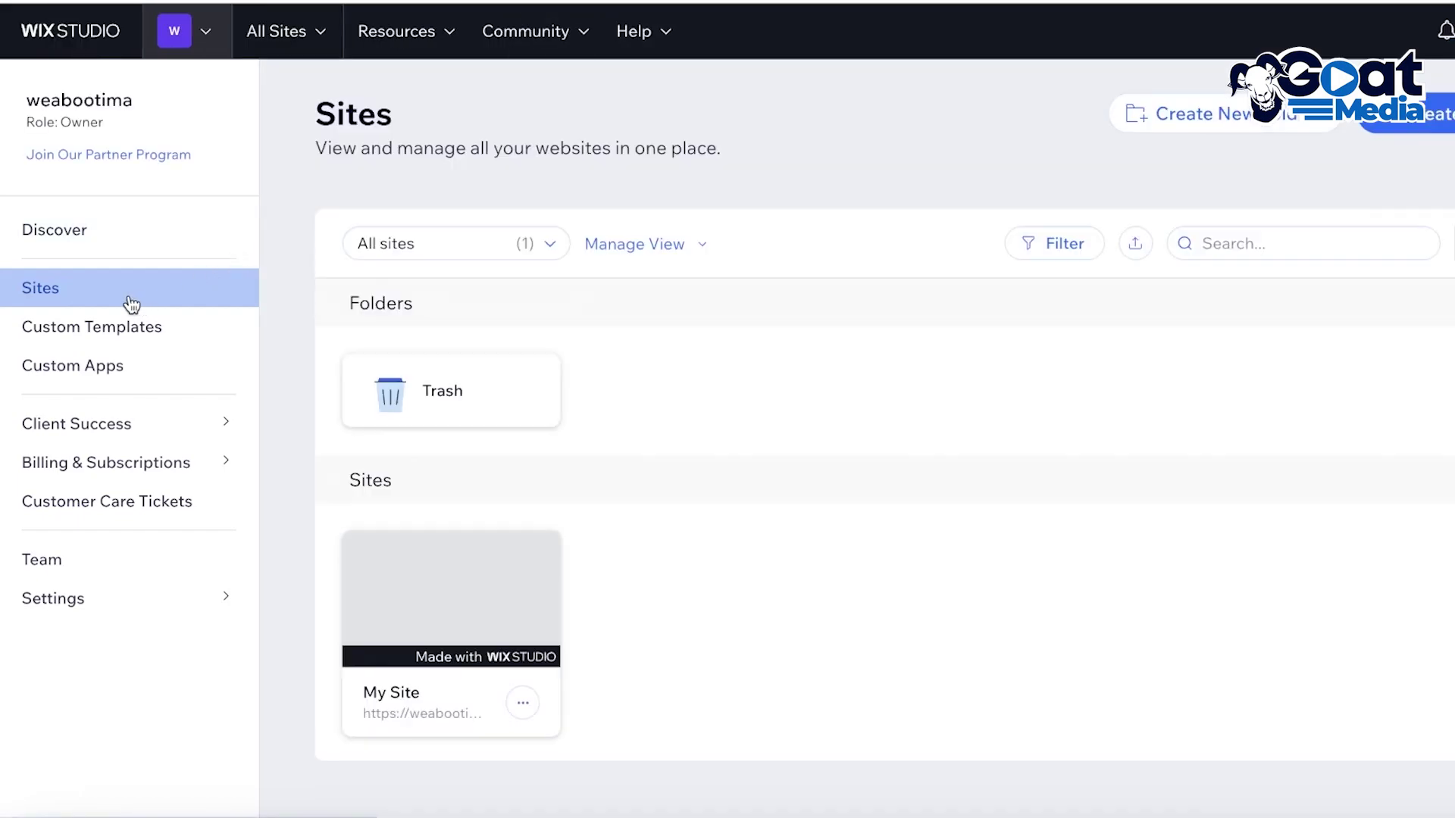
left_click(437, 585)
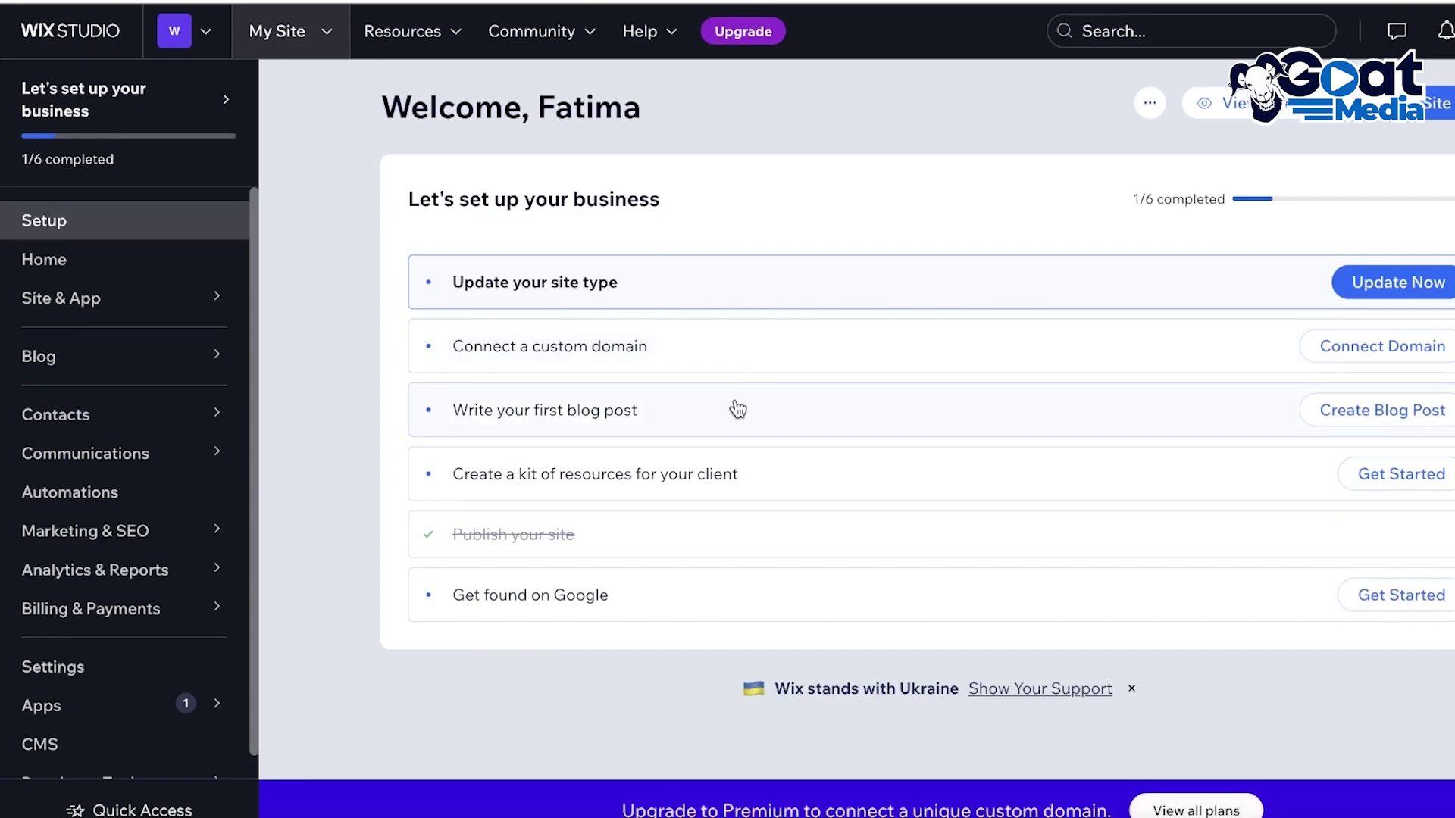
Navigate Marketing & SEO > Communications to the site's Business Email page
mouse_move(197, 542)
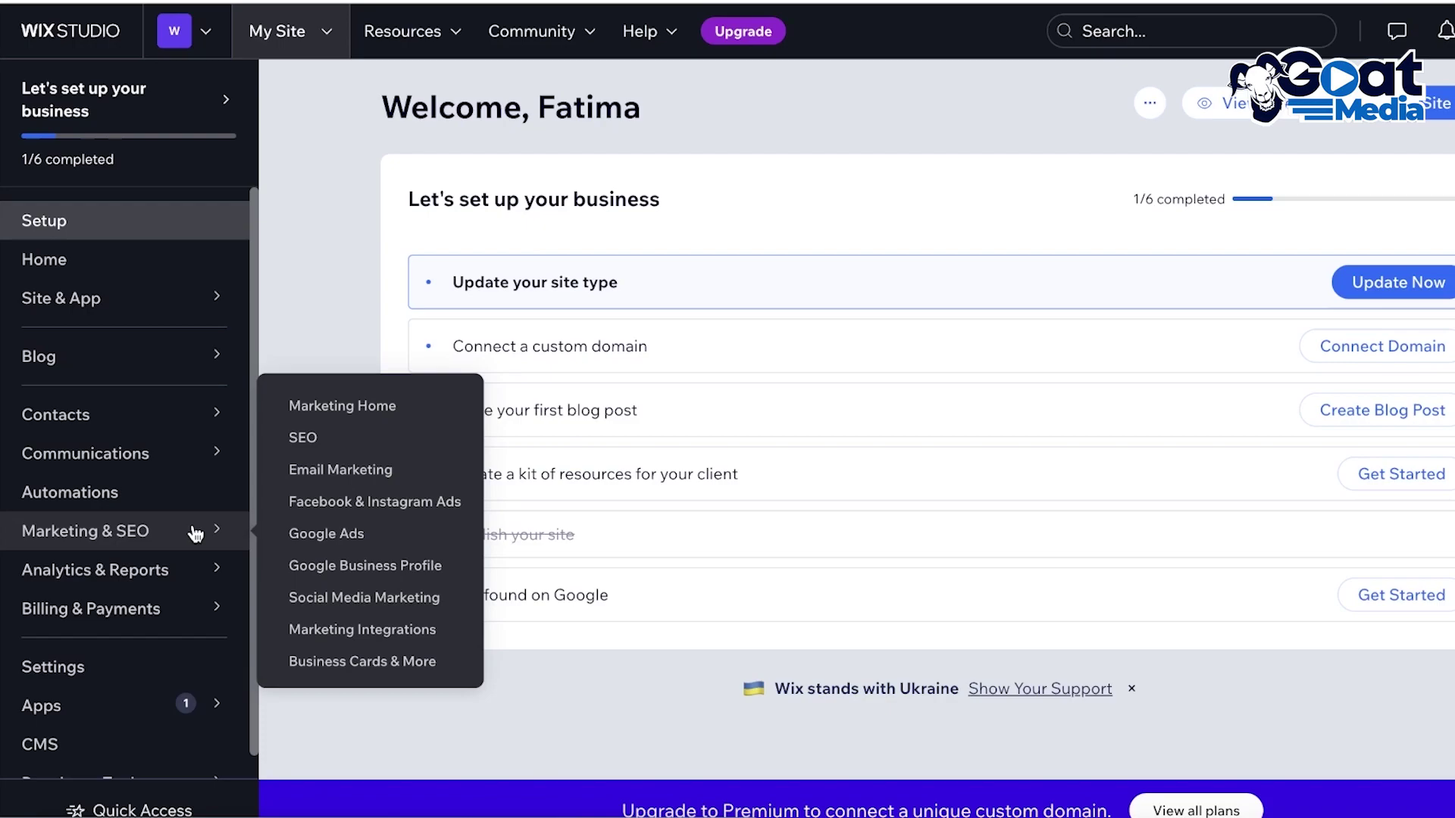
left_click(196, 535)
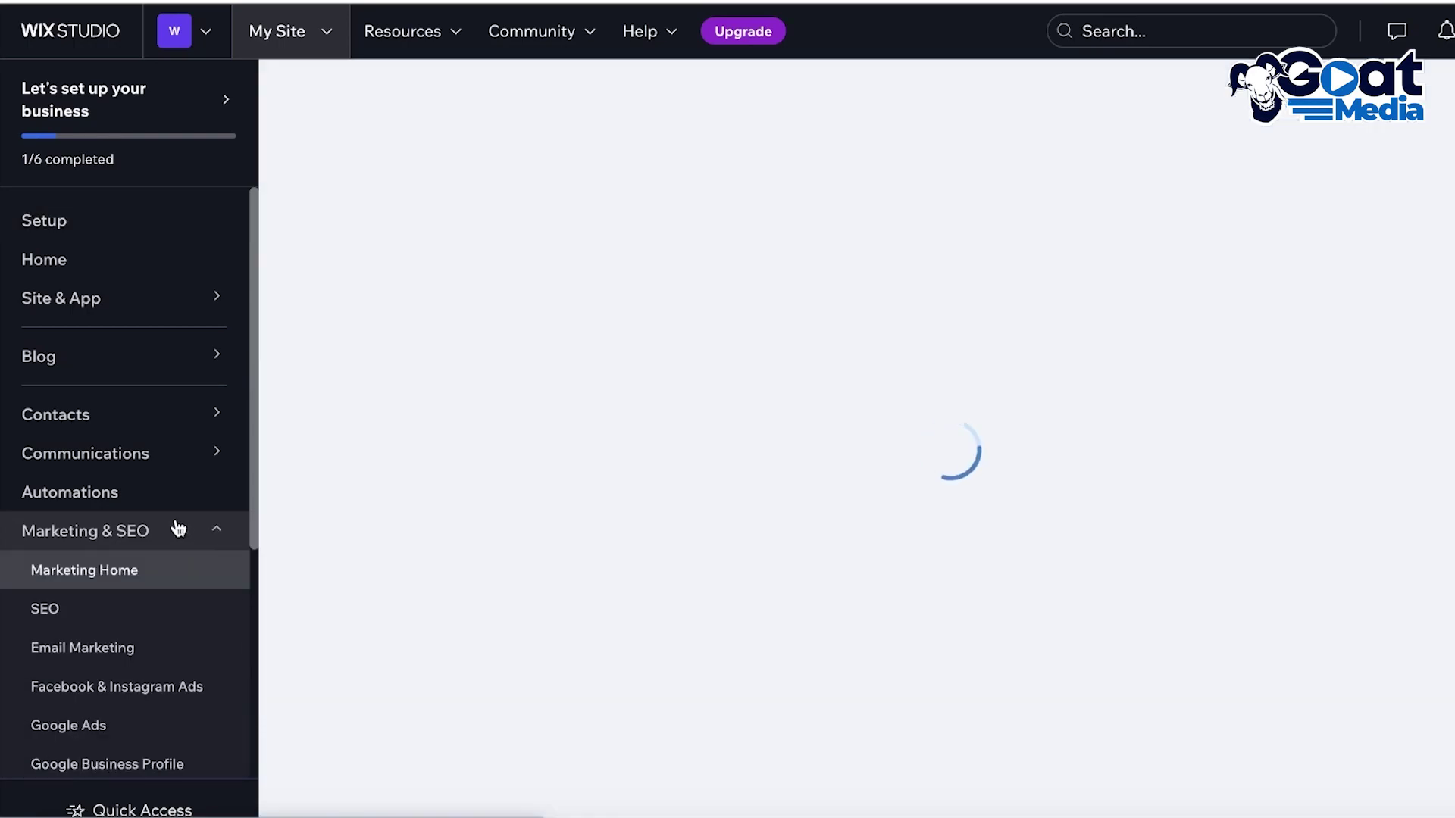
left_click(166, 461)
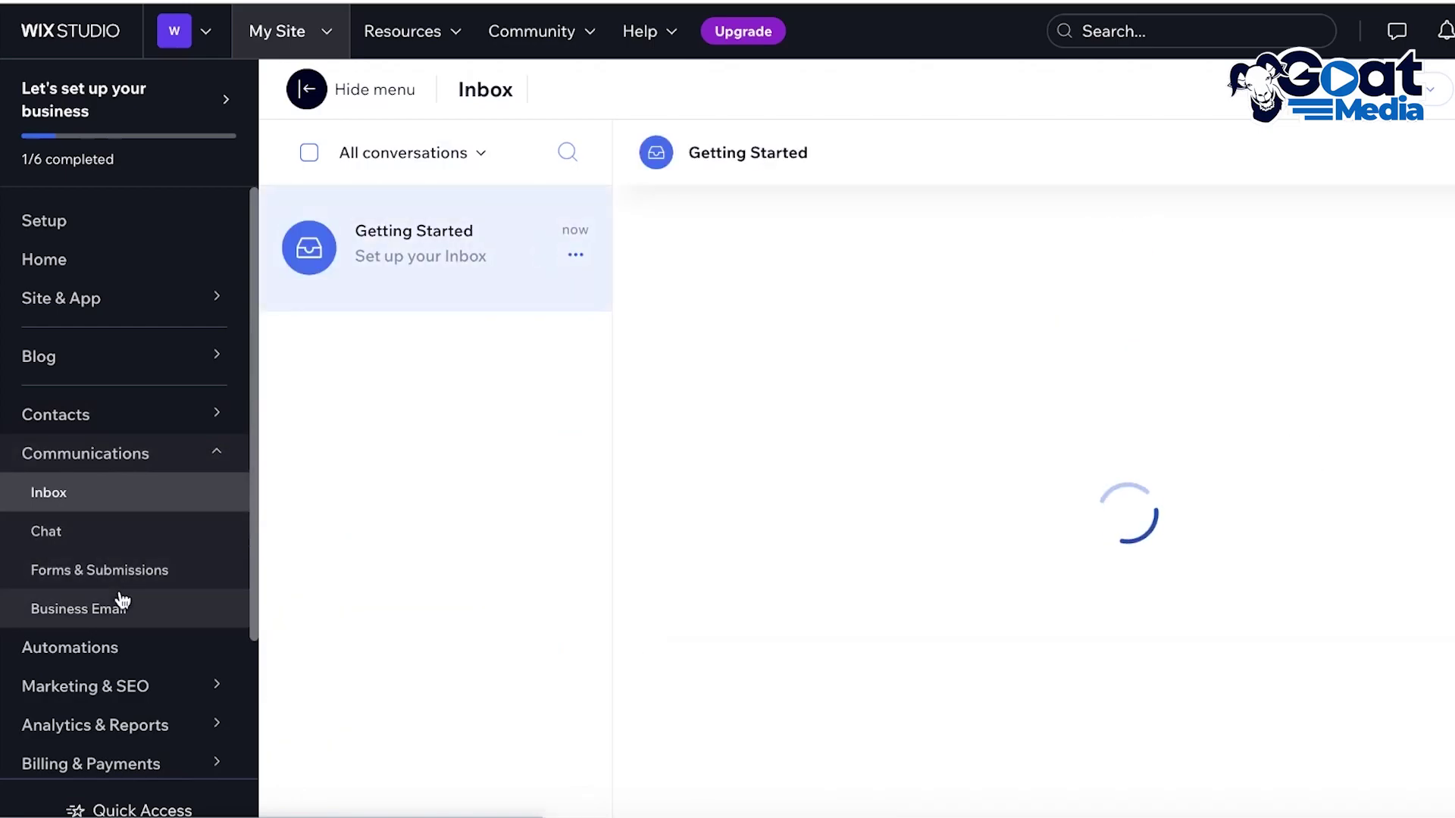
left_click(122, 602)
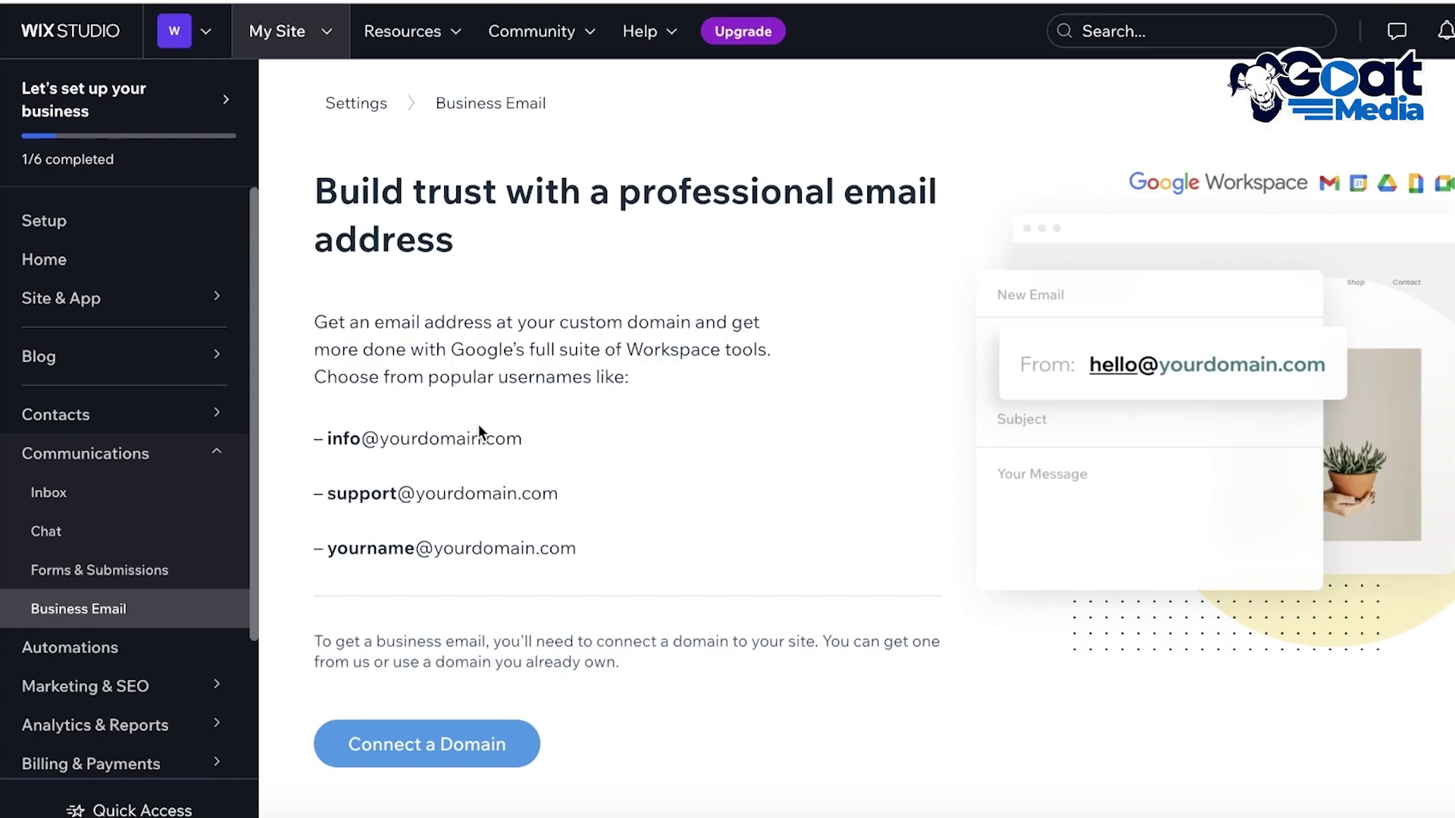
left_click(121, 611)
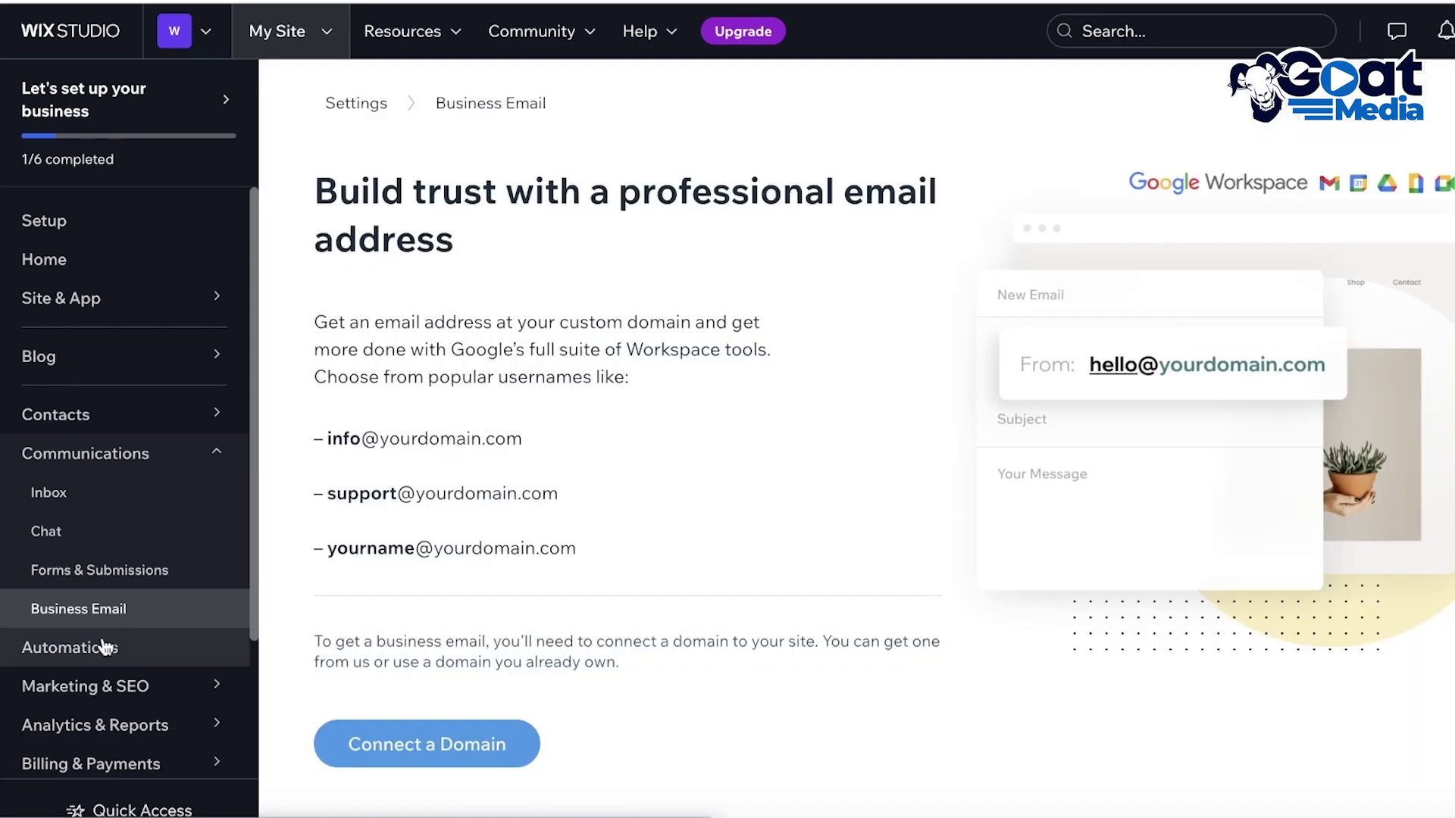
scroll(101, 666, "down", 2)
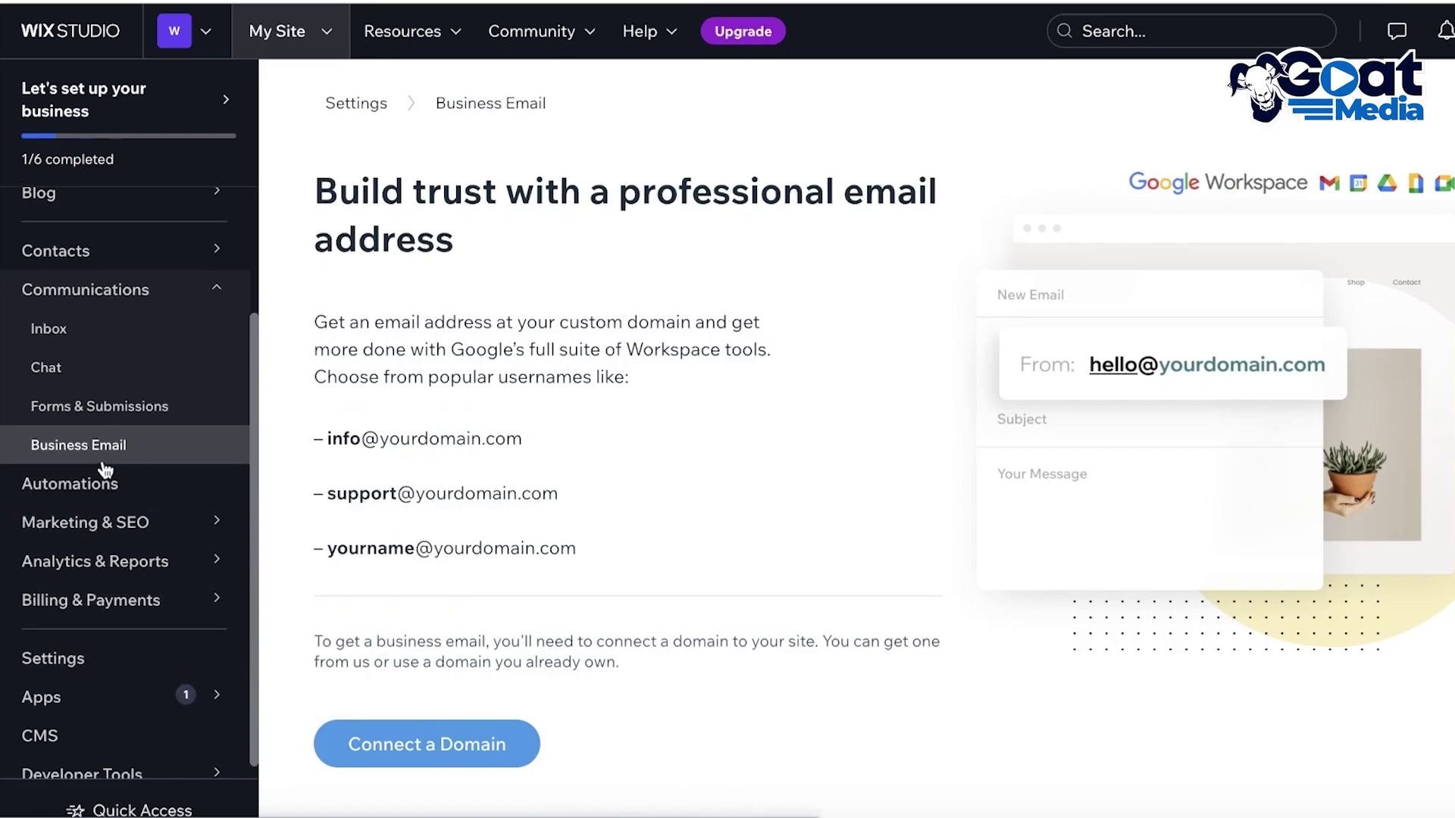
mouse_move(109, 533)
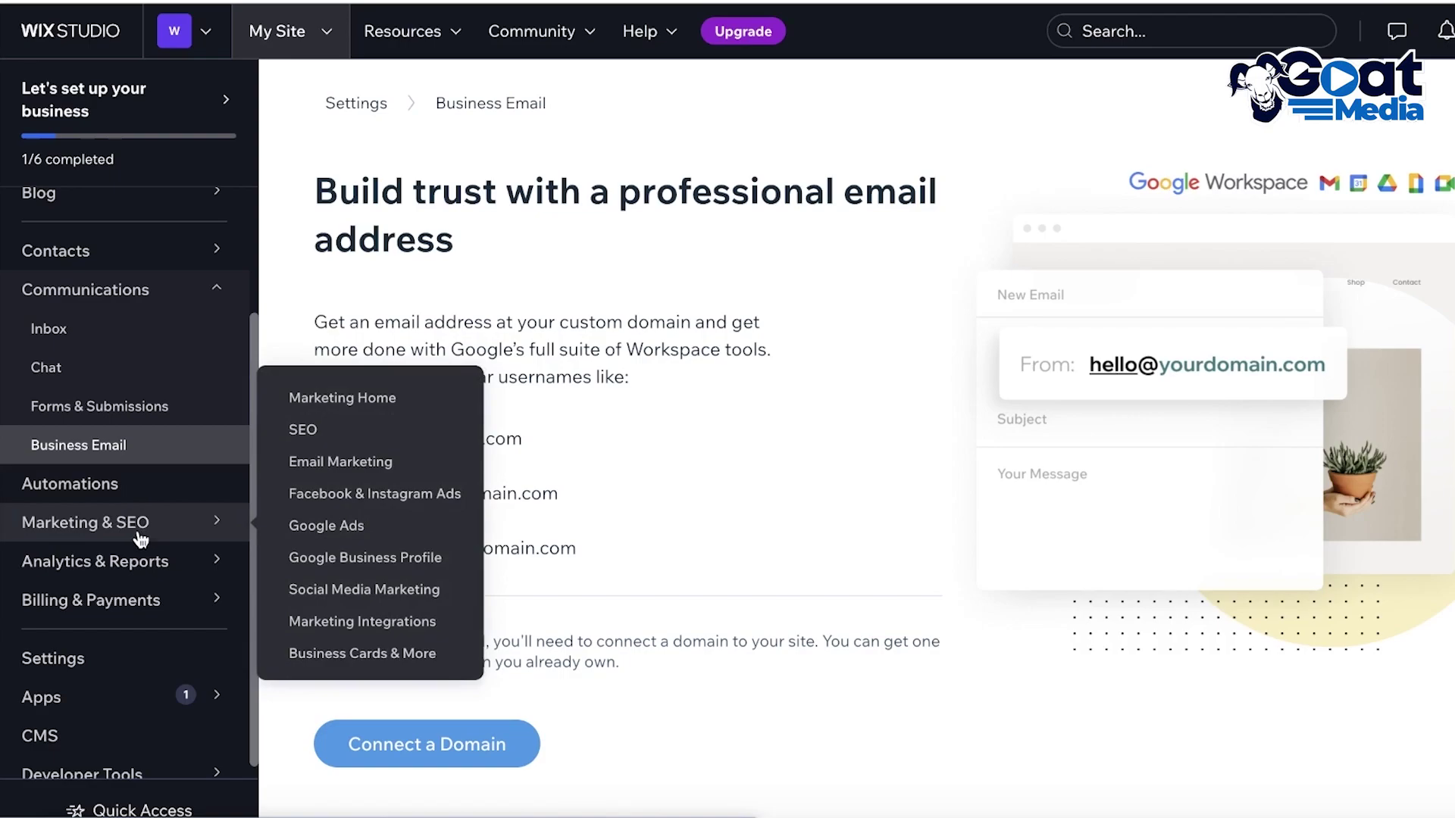
Open Email Marketing to show the newsletter and other starter email templates
left_click(357, 463)
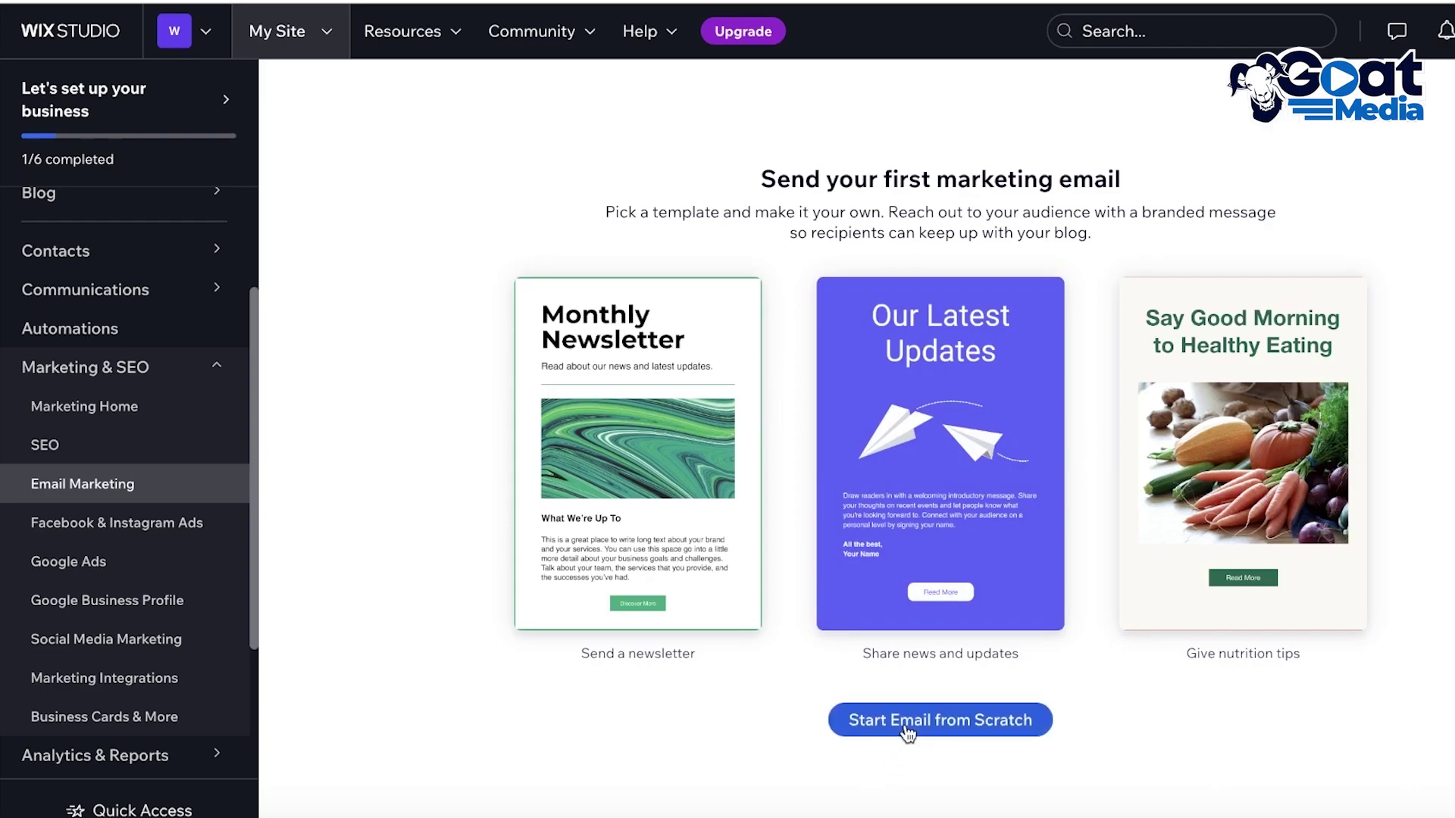
Edit the Monthly Newsletter template and change its heading to 'December Newsletter'
mouse_move(830, 466)
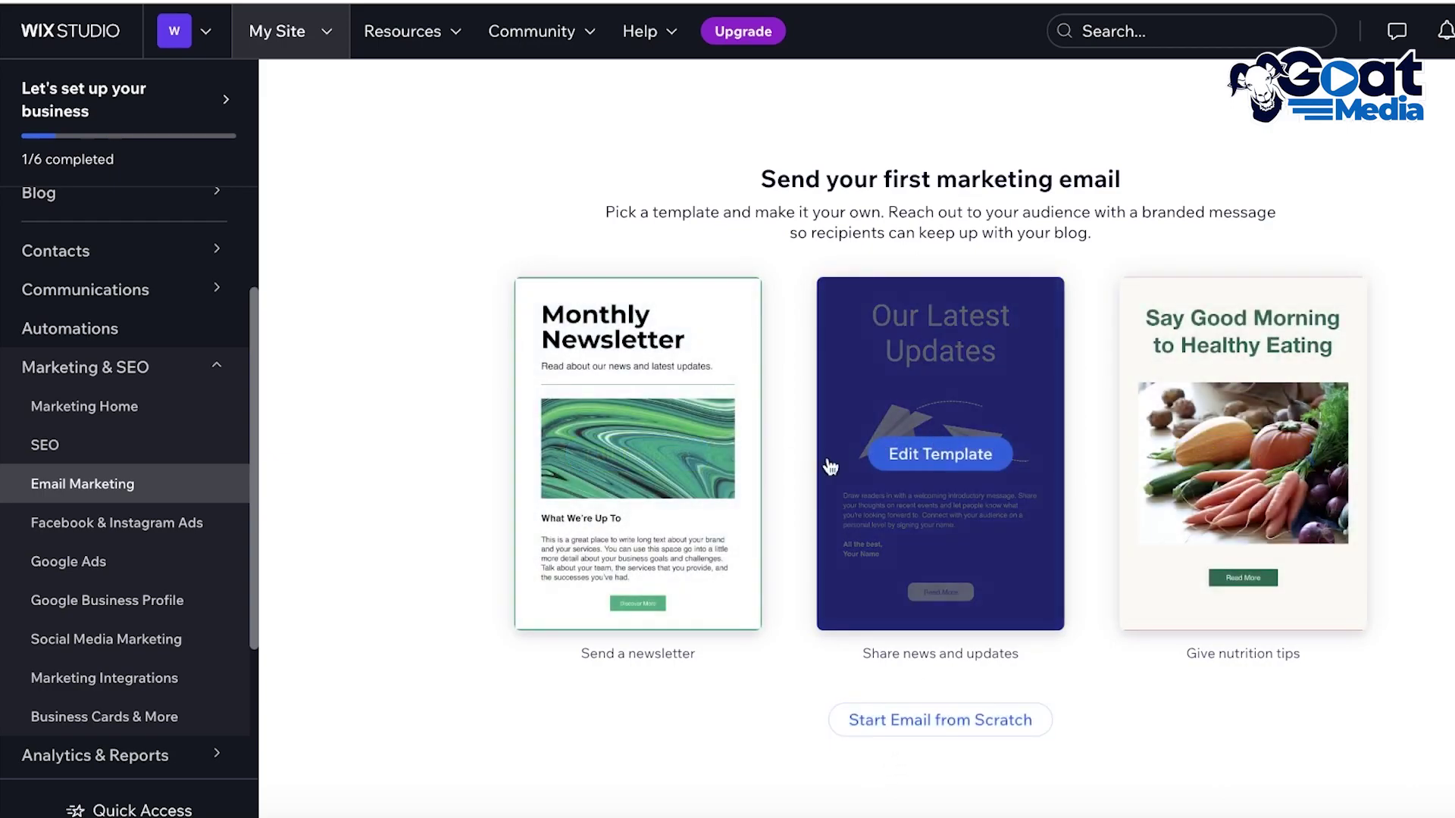
left_click(576, 453)
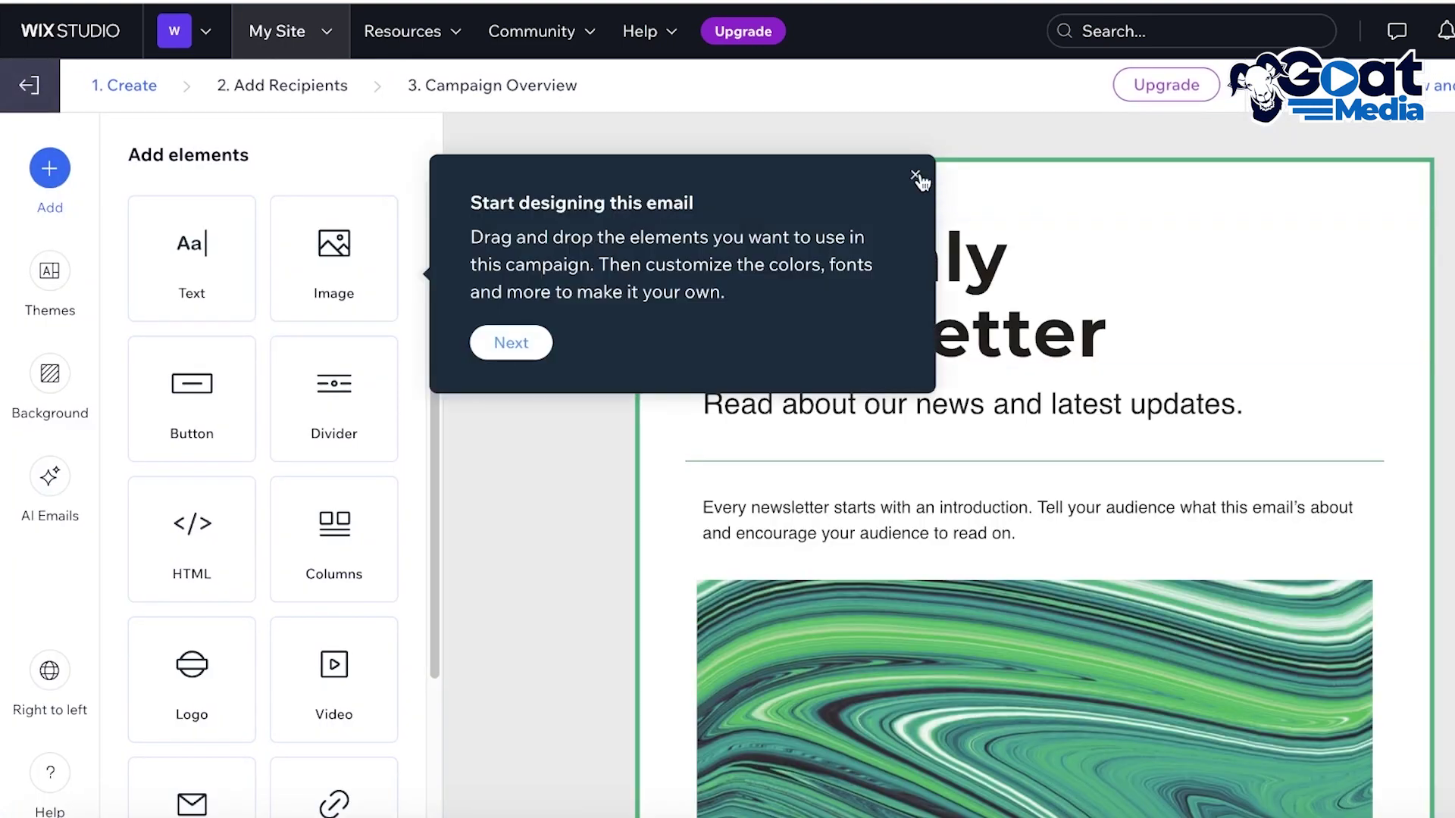
left_click(916, 175)
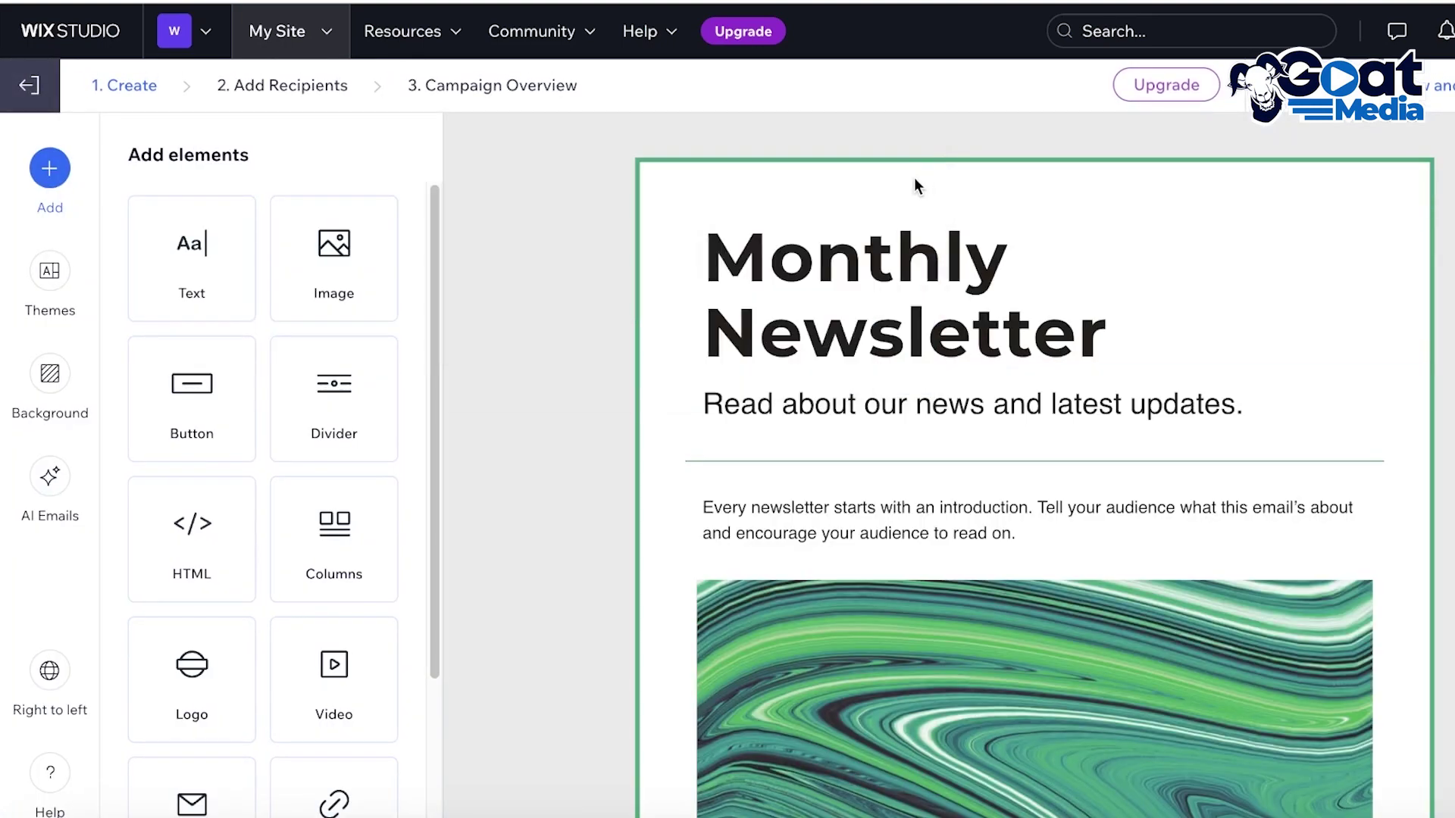
left_click(846, 286)
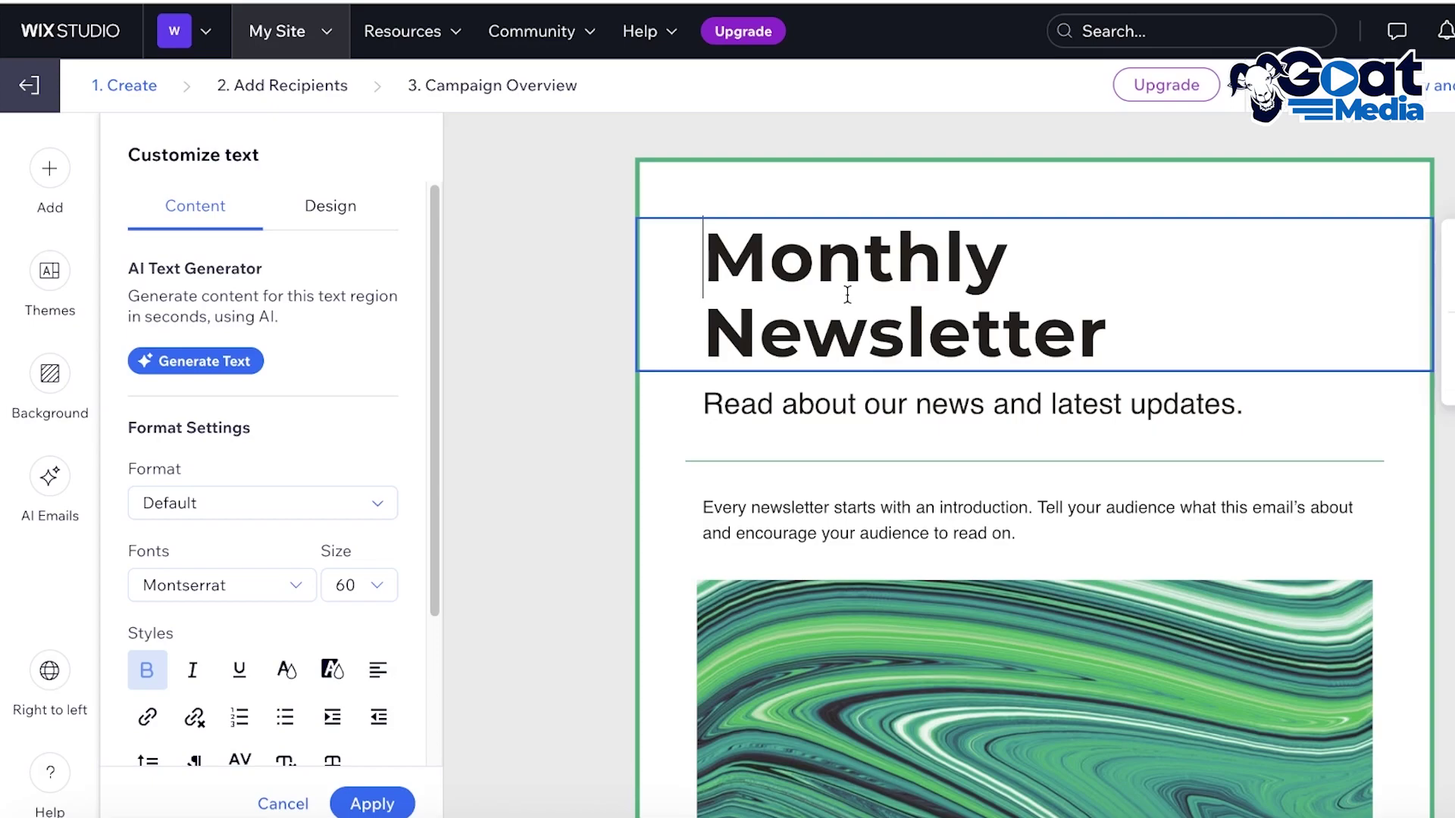
double_click(953, 276)
key("BackSpace")
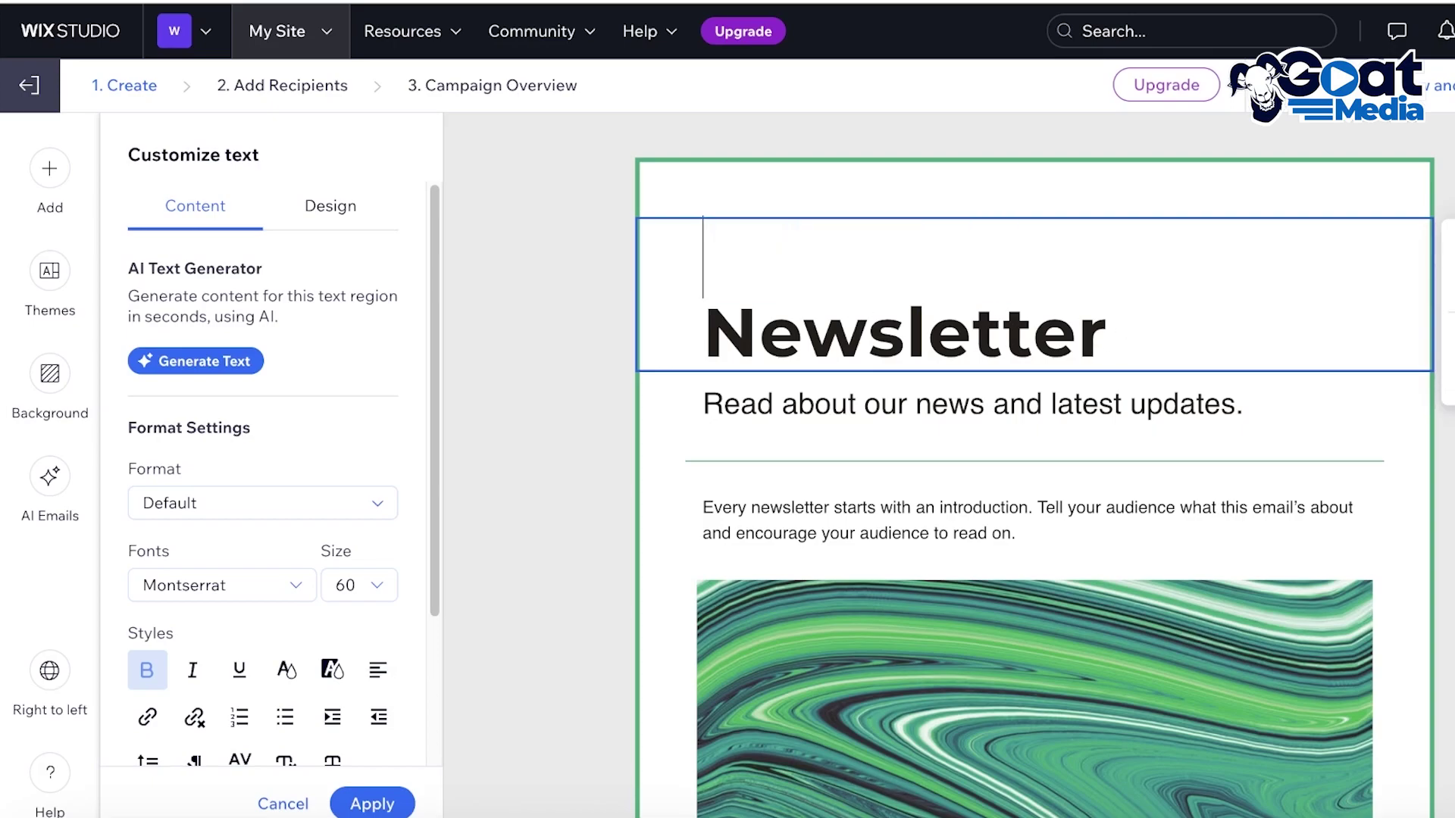
type("December News")
key("BackSpace")
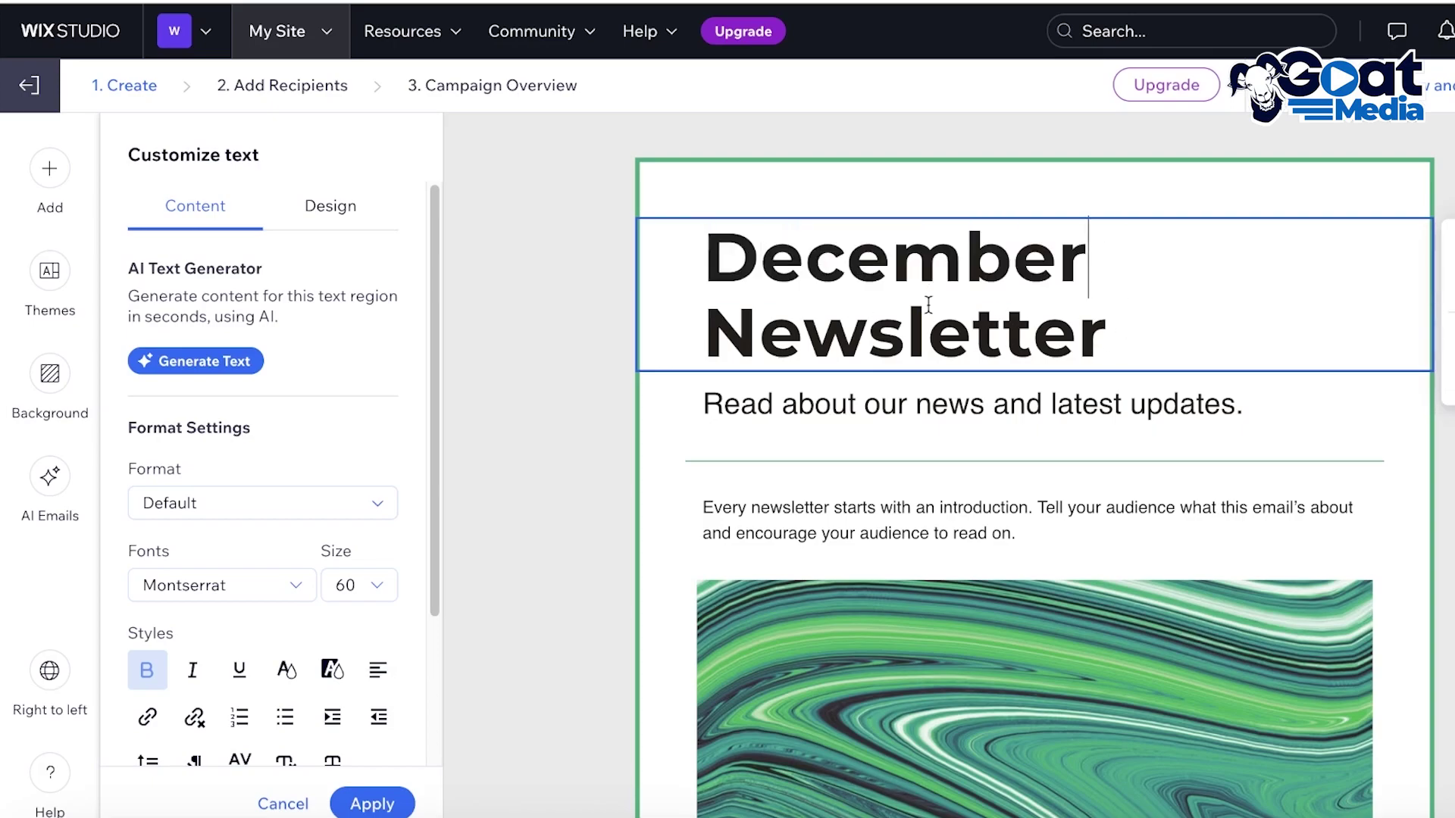
Replace the subtitle with 'Know more about the latest trends'
left_click(910, 396)
triple_click(901, 398)
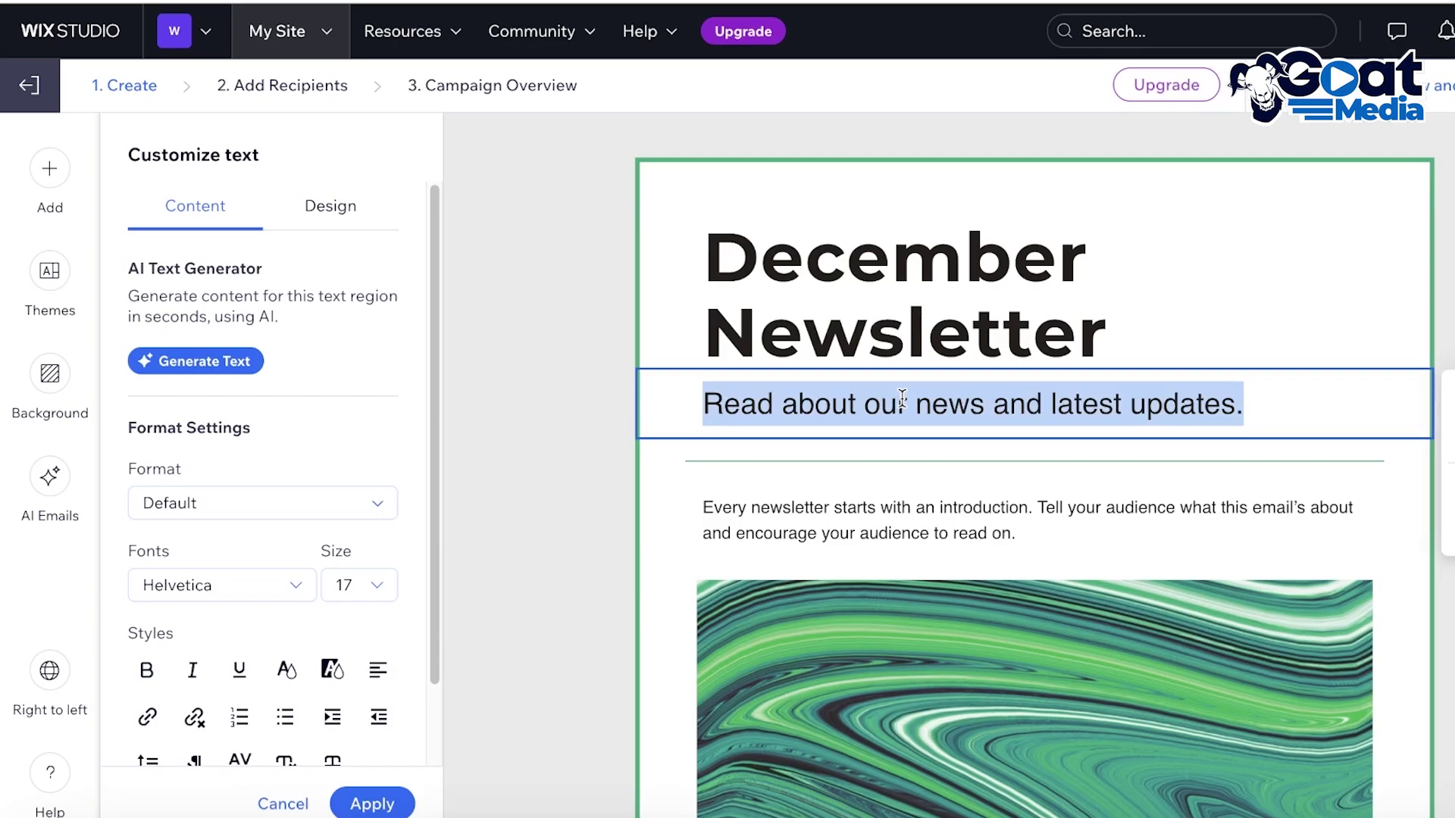
type("A")
type("now more about the lastest trends")
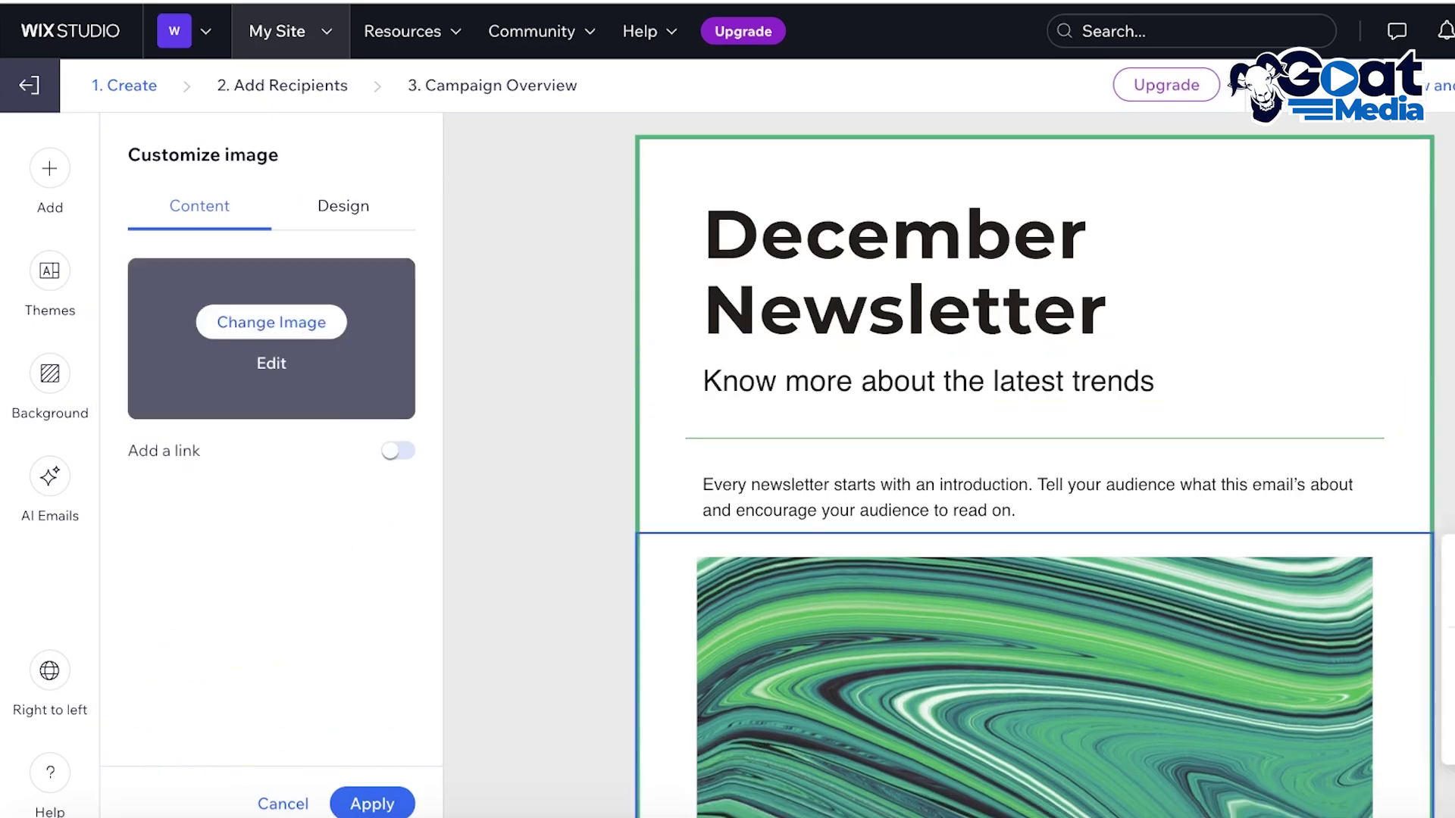
scroll(916, 426, "down", 9)
scroll(910, 364, "up", 9)
scroll(824, 434, "down", 6)
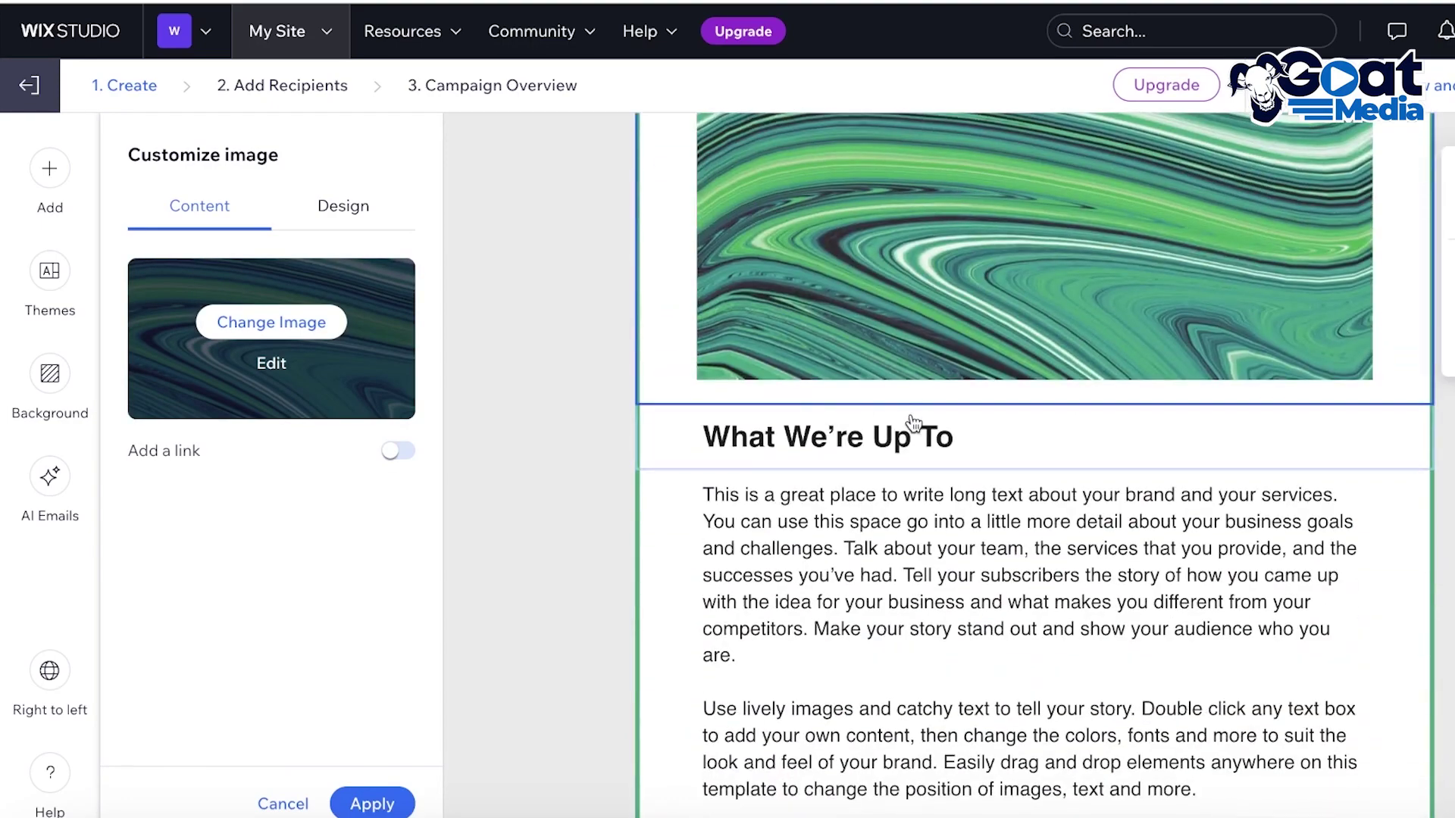
scroll(902, 402, "up", 3)
Select the intro paragraph and set it to Large Paragraph format in the Pompiere font
left_click(917, 279)
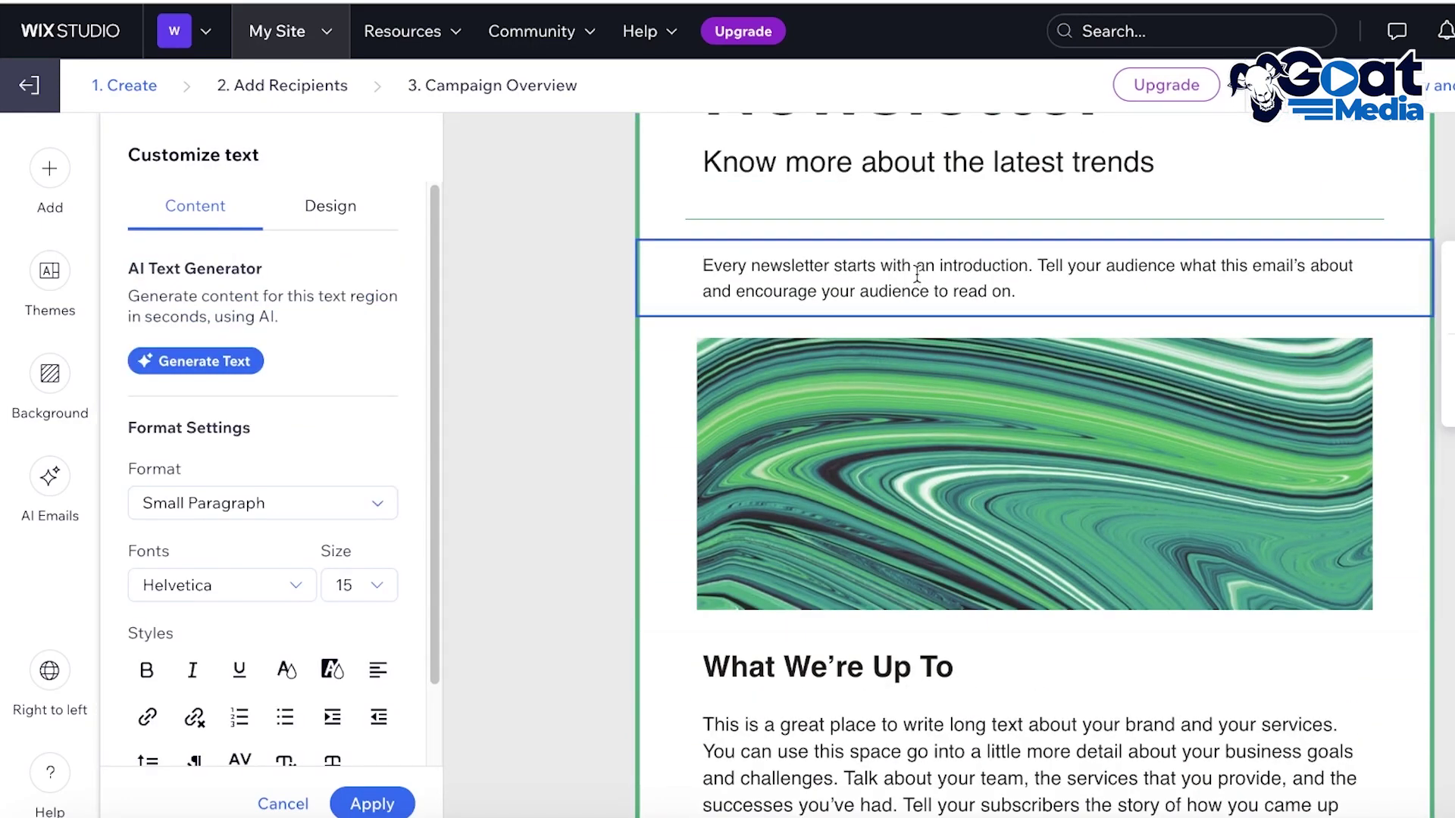
scroll(195, 614, "down", 2)
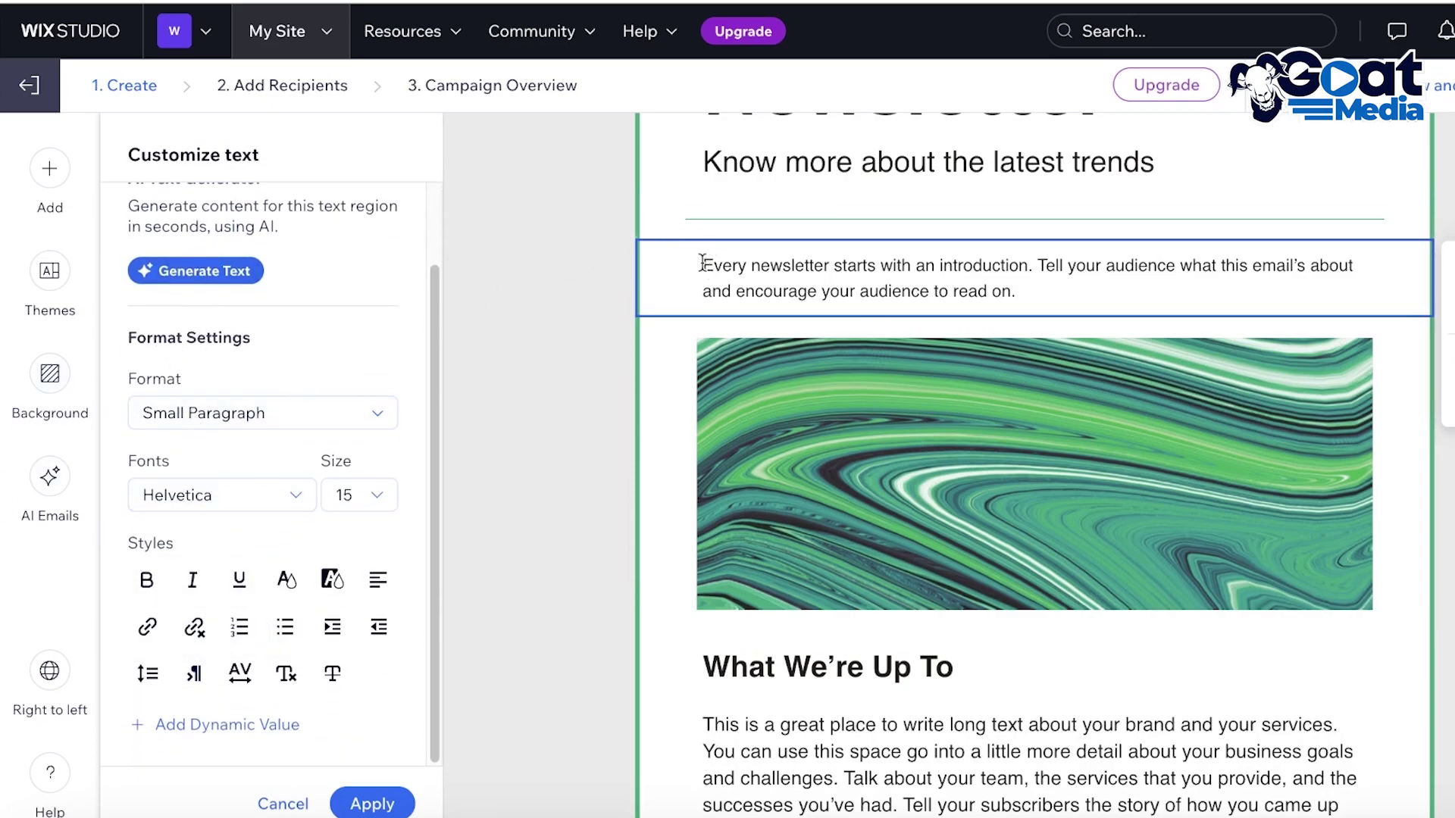
left_click_drag(1105, 293, 660, 266)
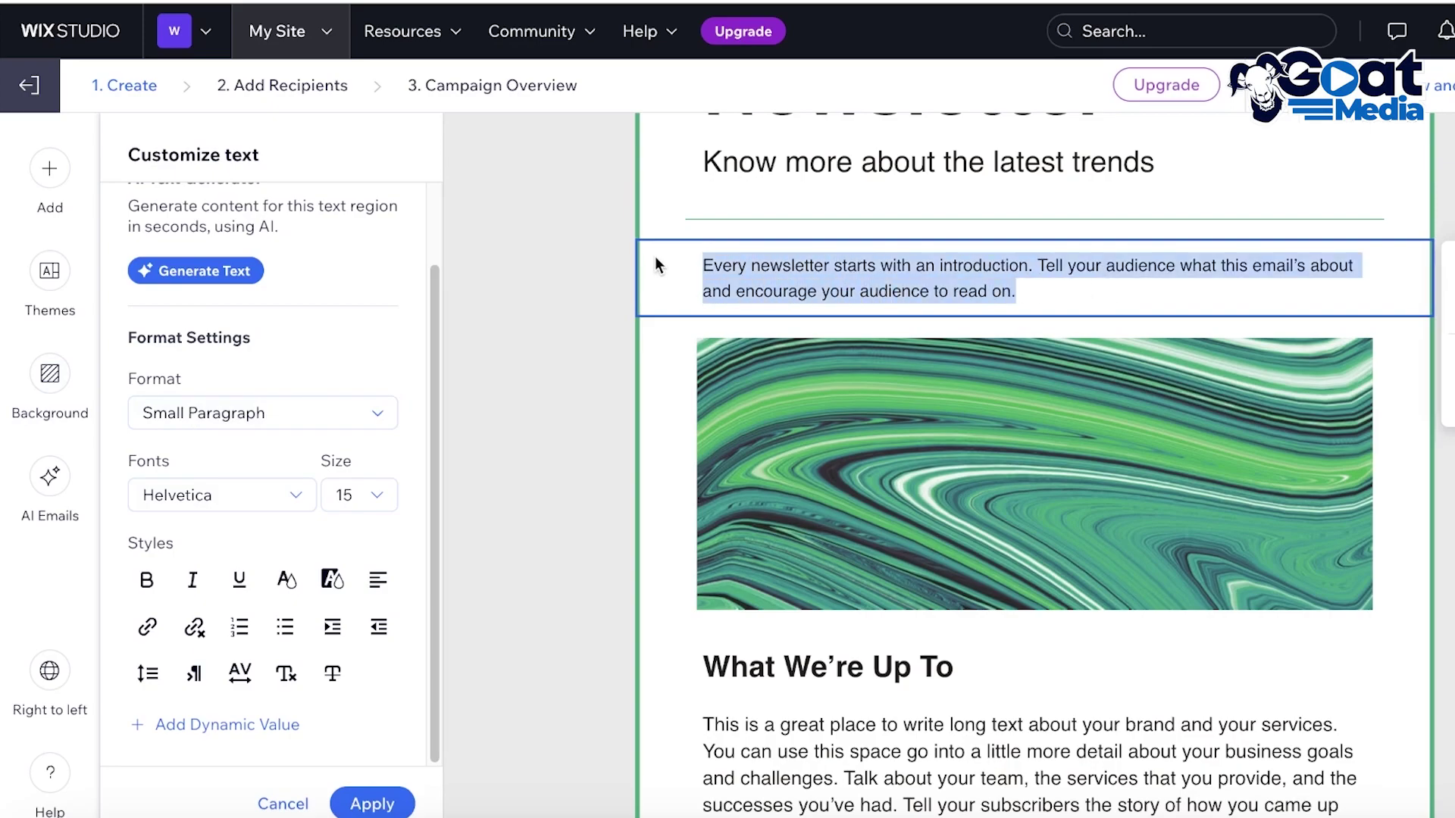
left_click(226, 429)
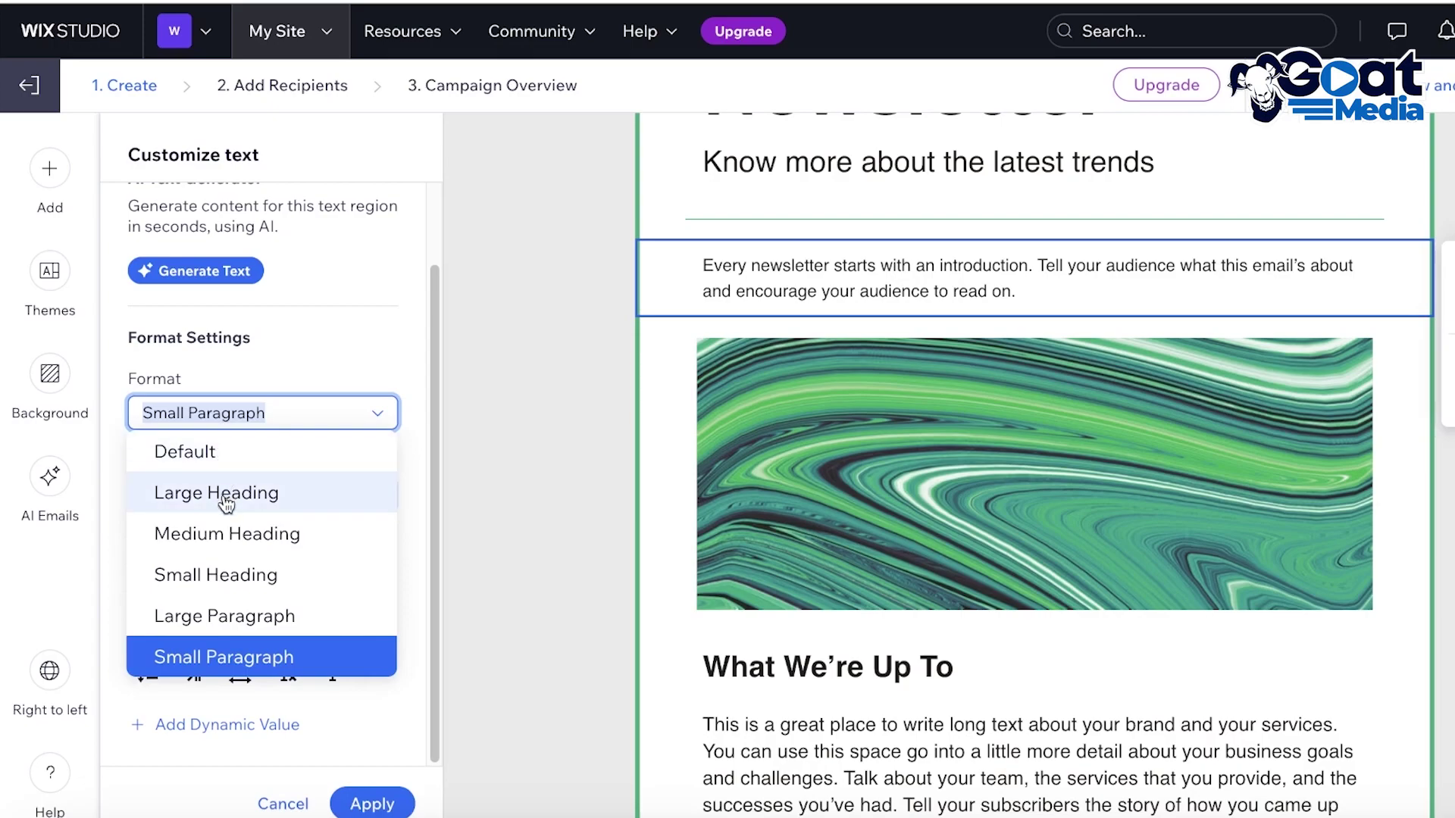
left_click(253, 534)
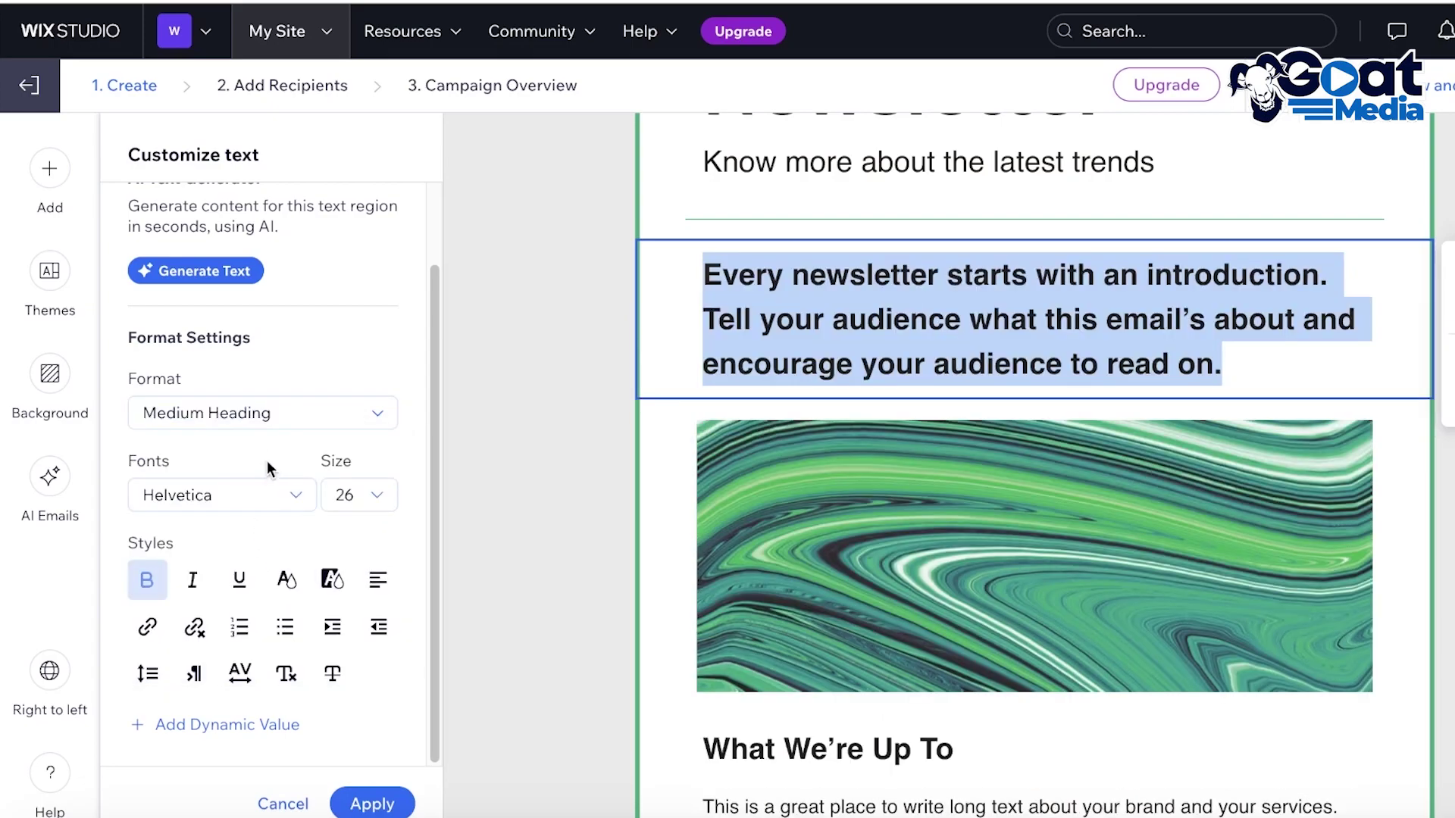
left_click(263, 417)
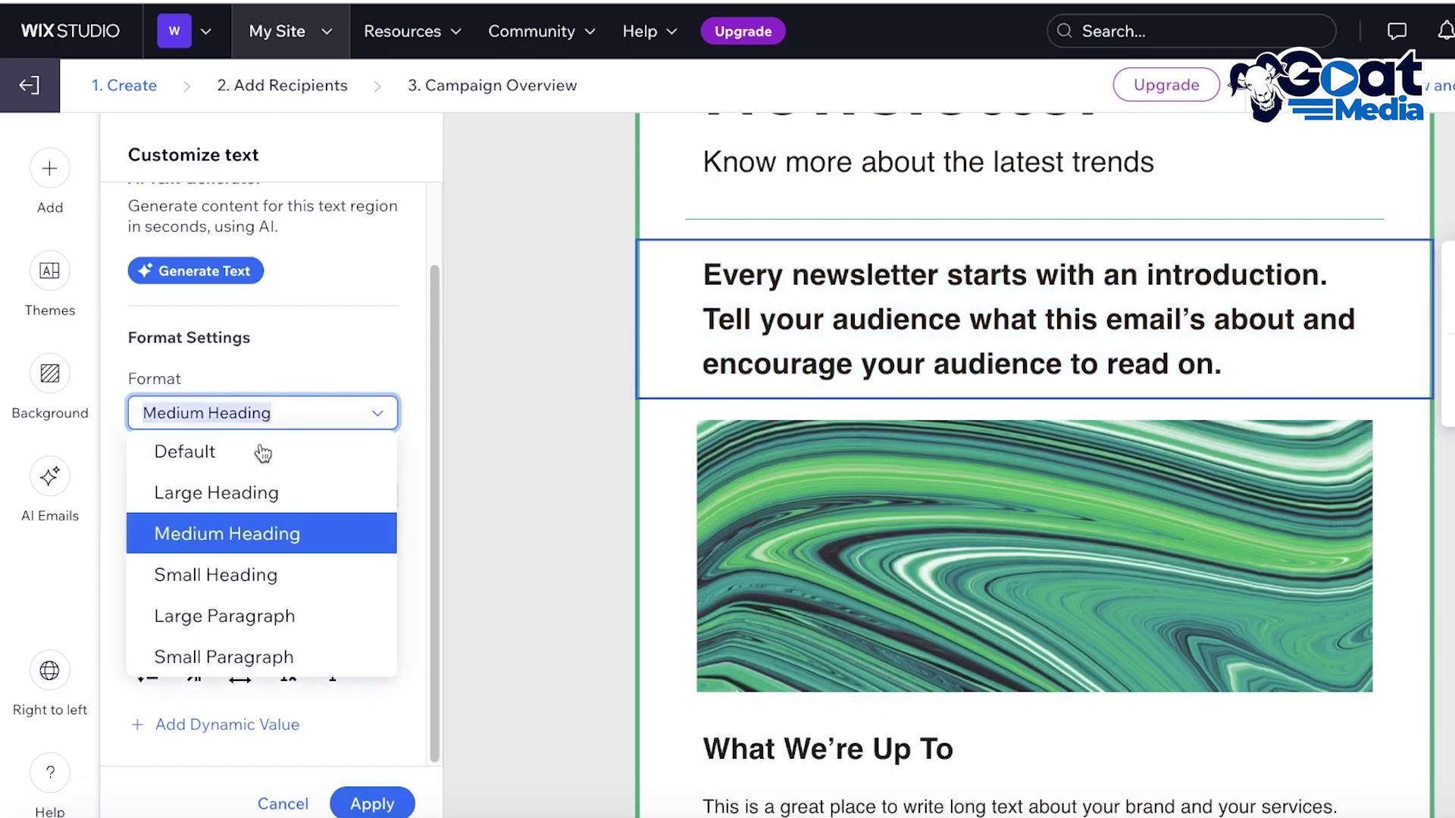
left_click(226, 619)
left_click(235, 503)
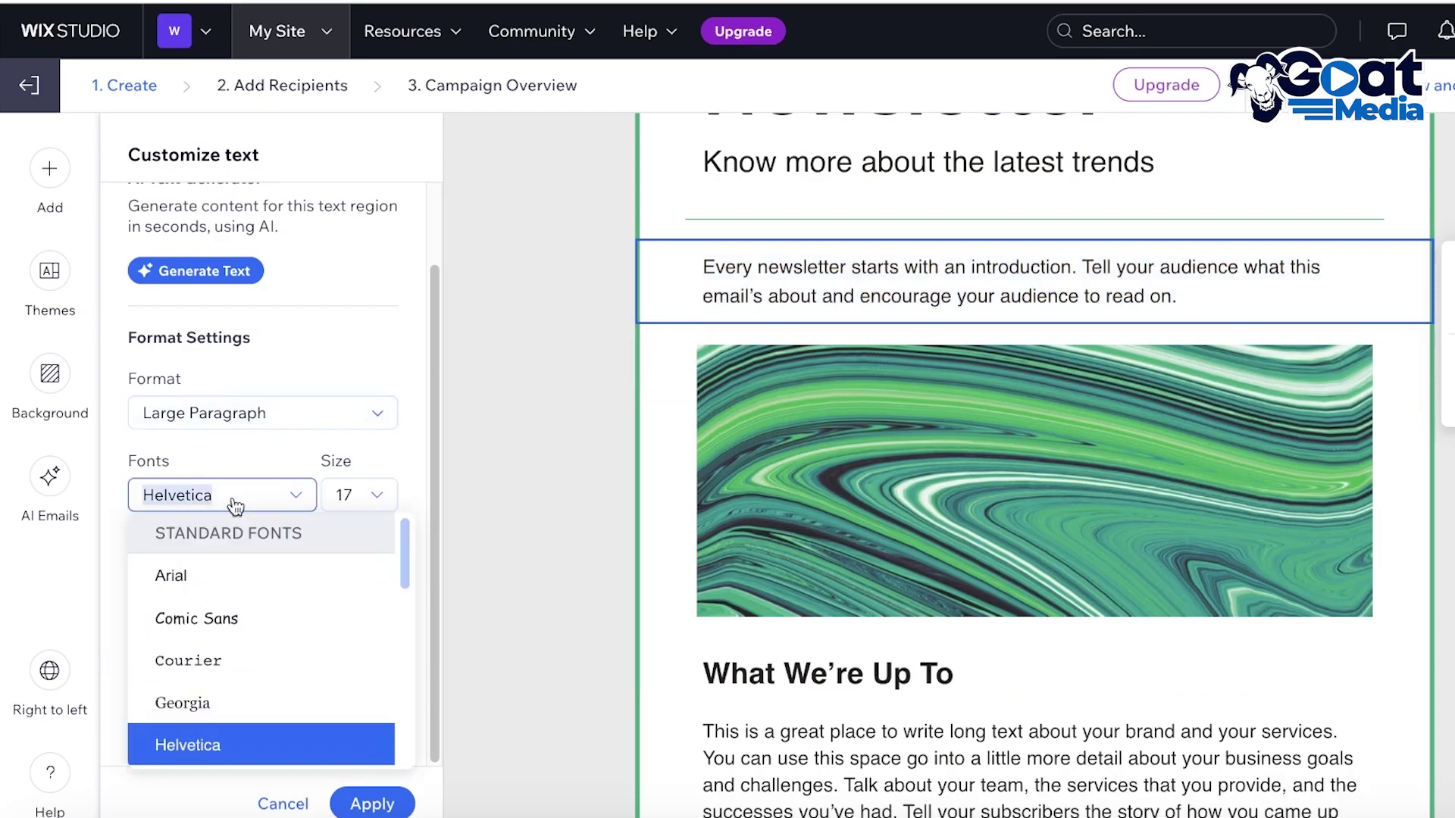
left_click(201, 619)
left_click(243, 504)
scroll(203, 694, "down", 5)
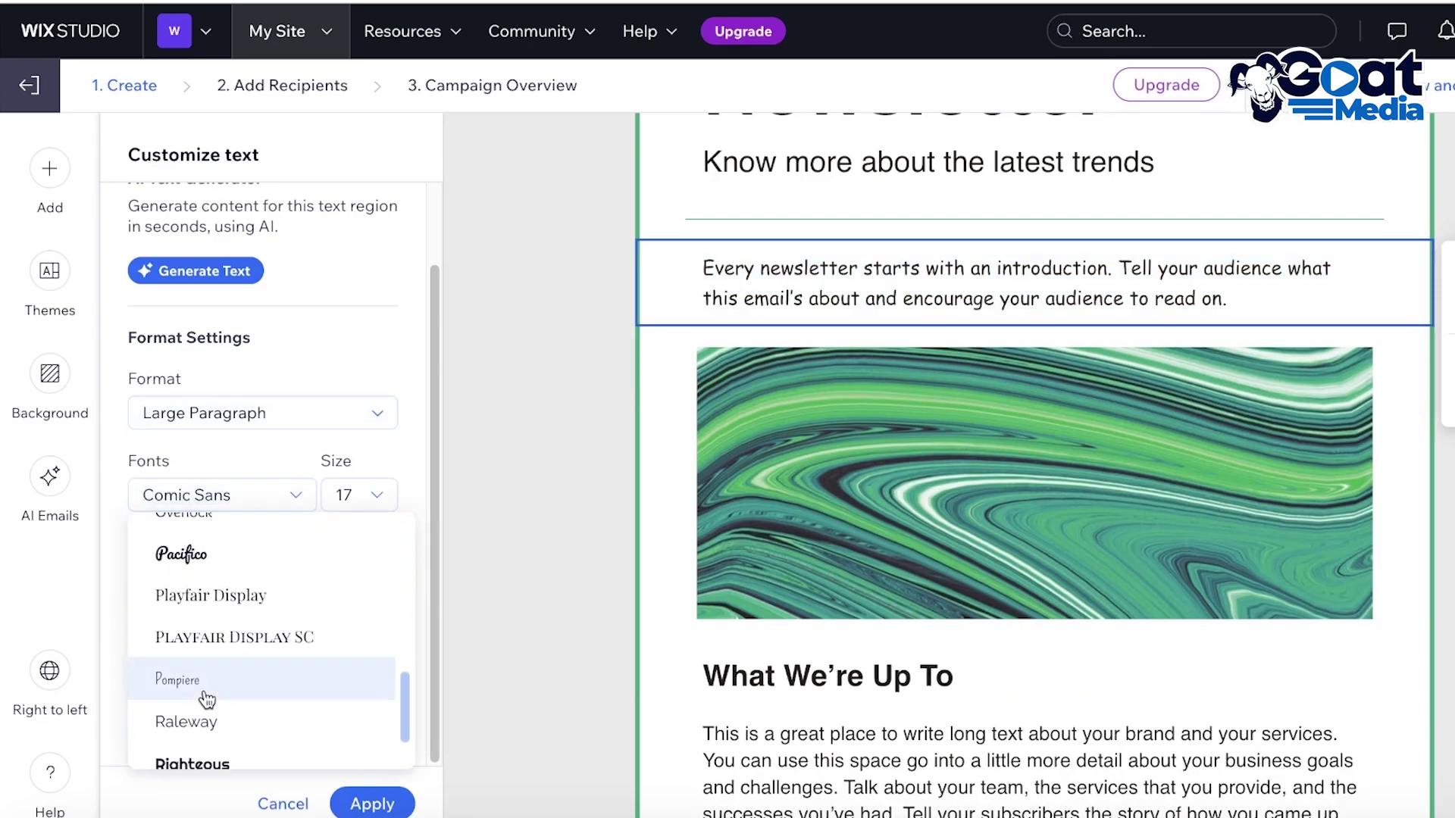
left_click(206, 698)
Set the intro paragraph's font size to 16
left_click(364, 496)
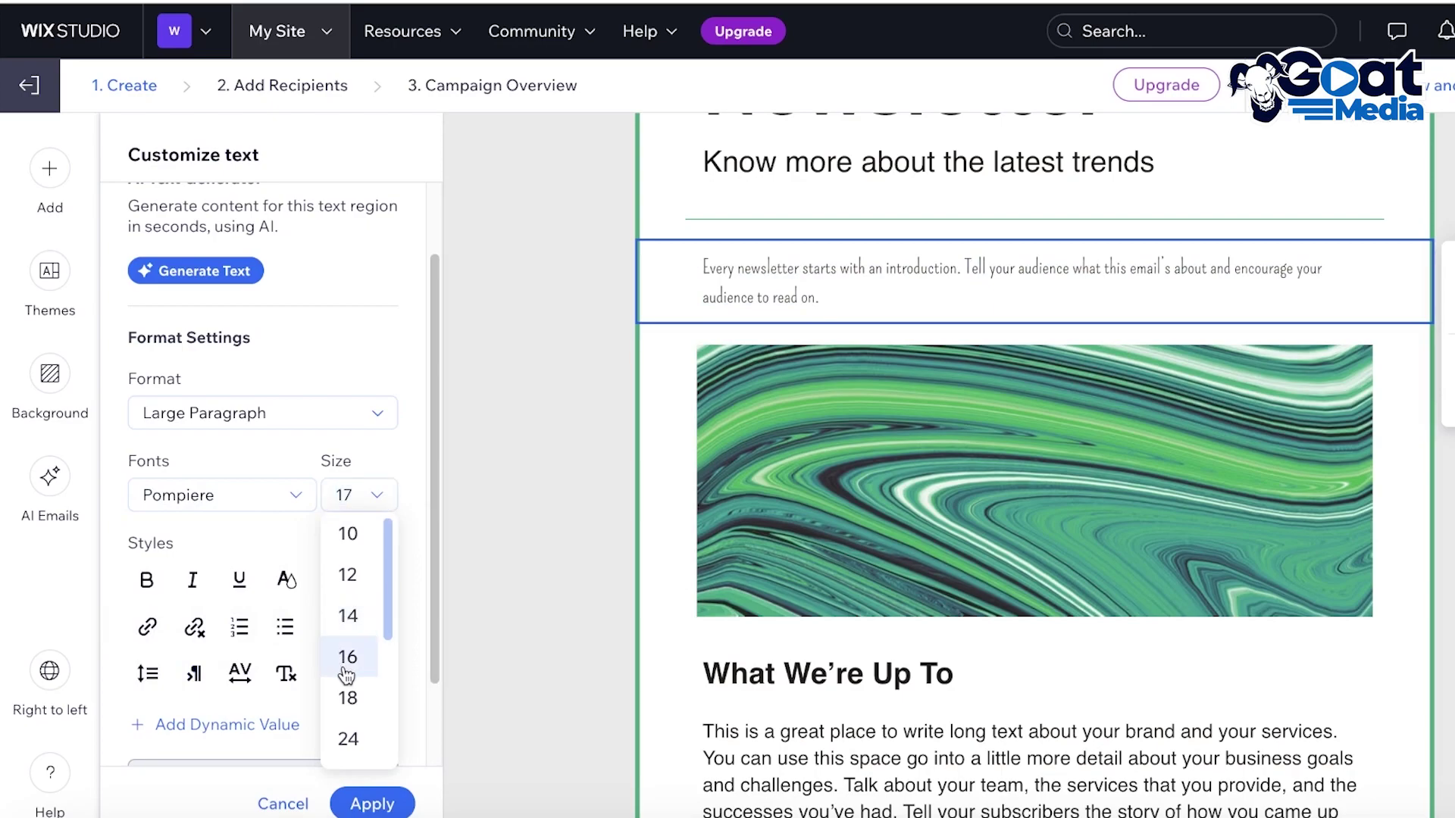
left_click(346, 672)
left_click(366, 495)
scroll(358, 599, "down", 4)
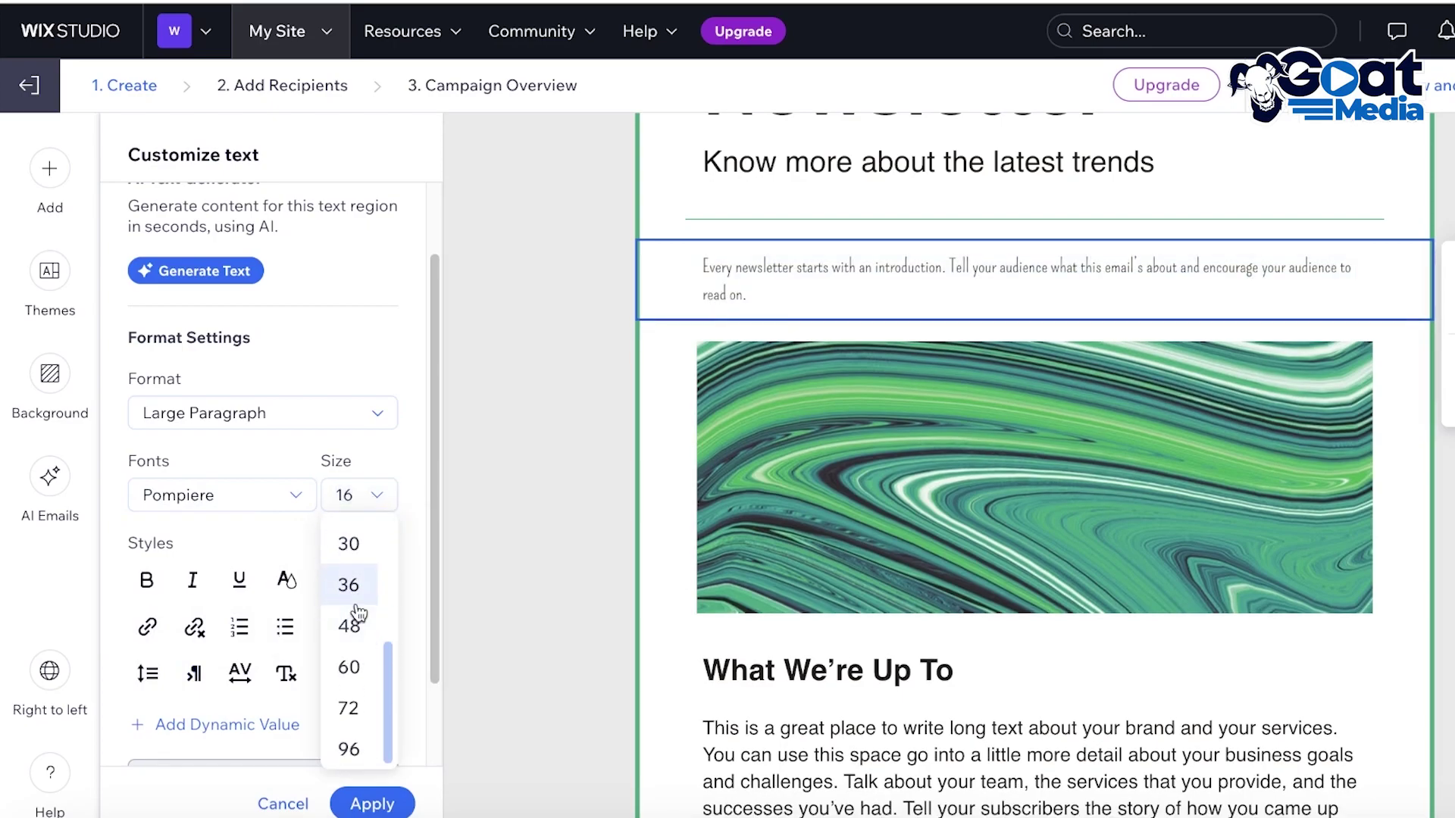
left_click(356, 599)
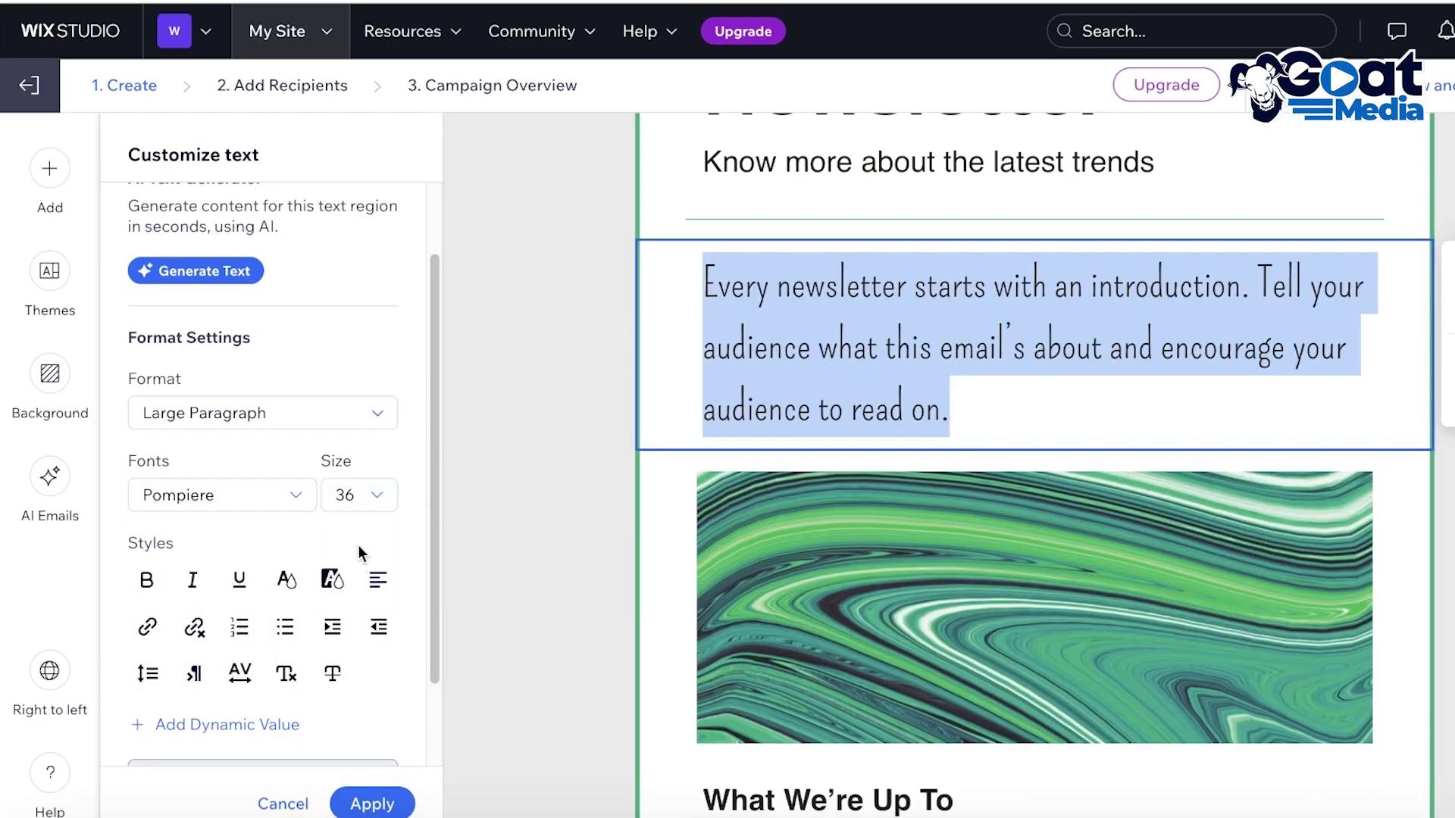
left_click(329, 579)
left_click(350, 500)
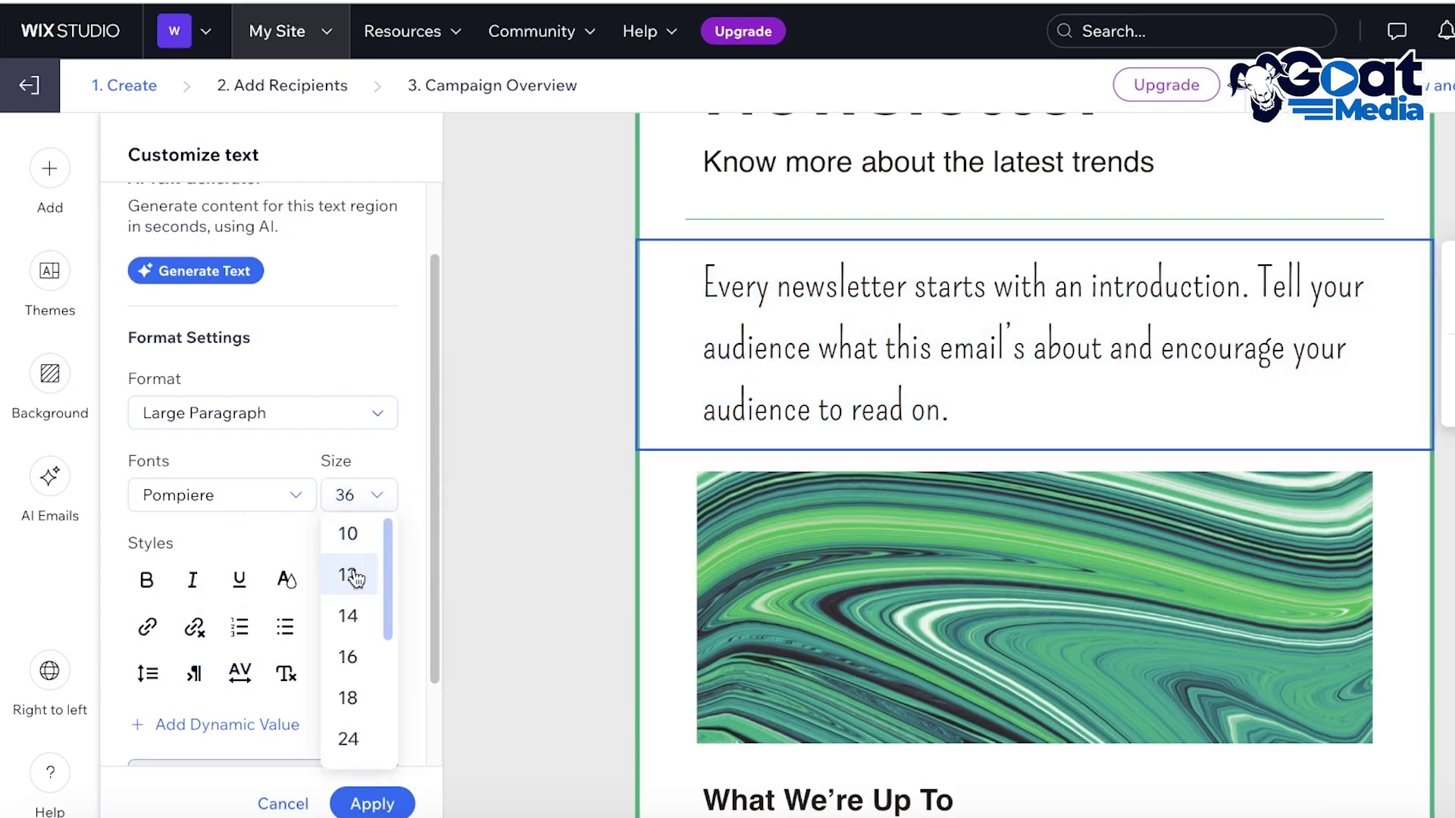
left_click(351, 573)
left_click(357, 496)
scroll(361, 618, "down", 1)
left_click(350, 606)
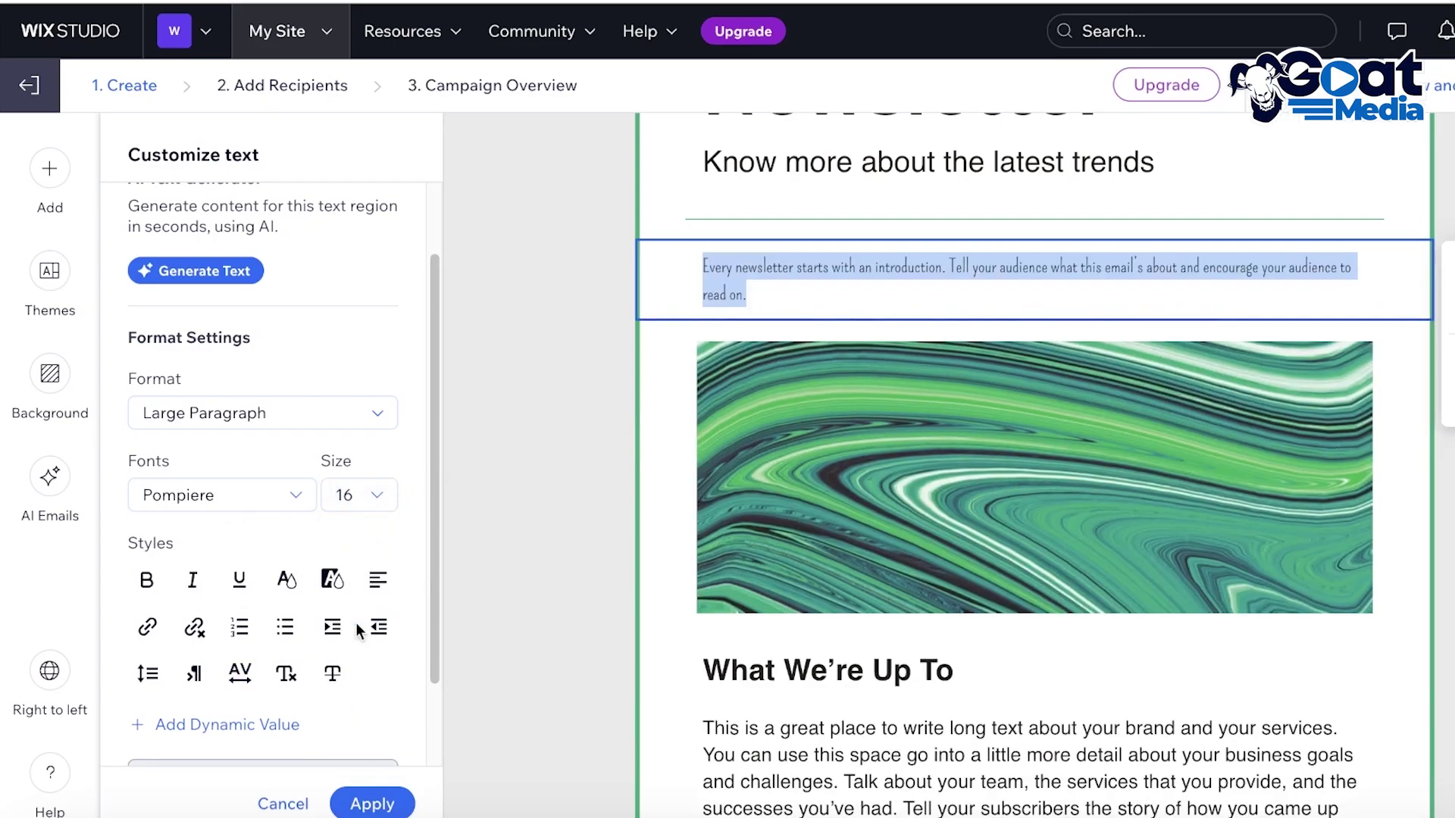
Colour the intro text pink #B20E5C
left_click(301, 583)
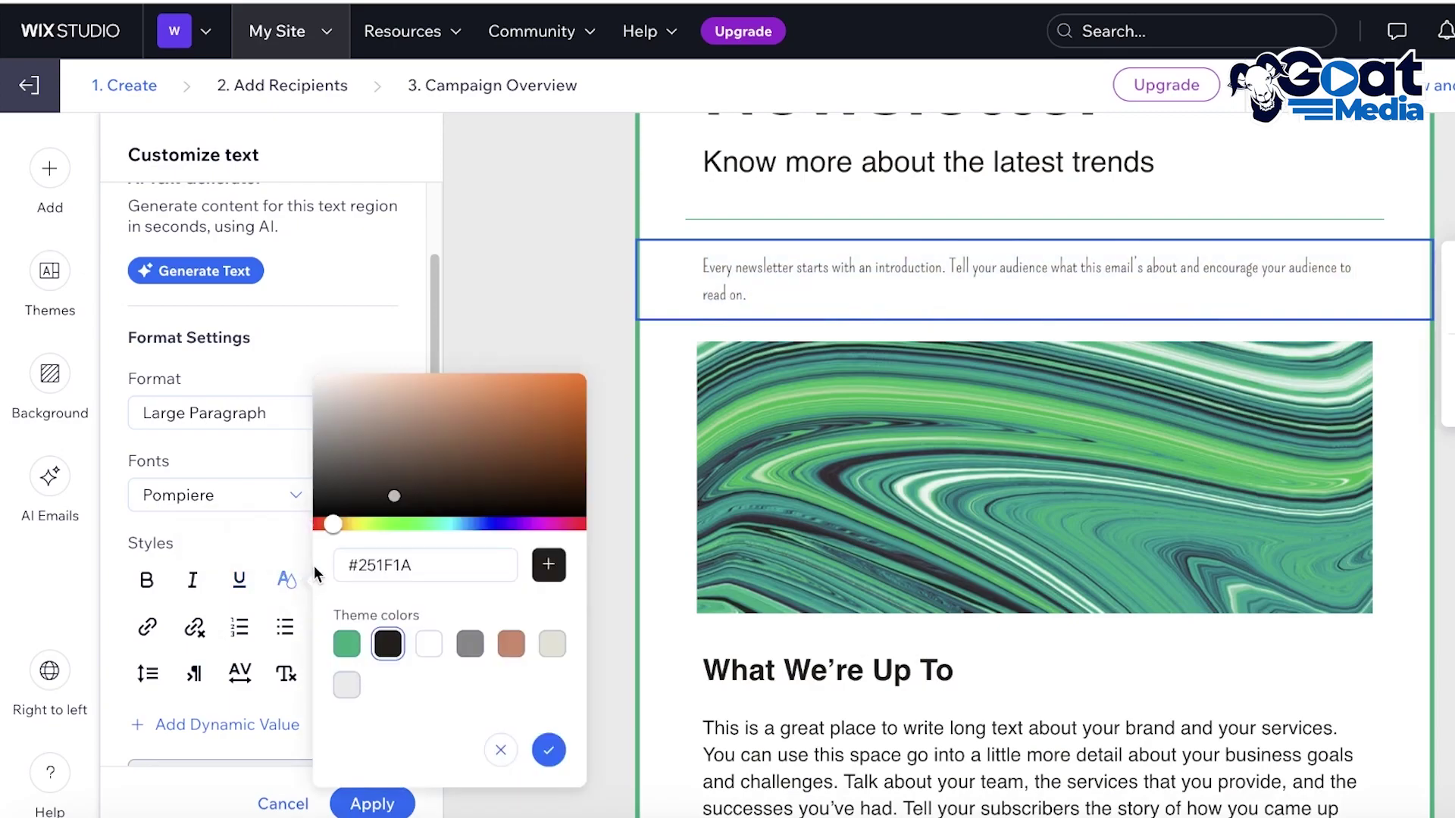
left_click(563, 524)
mouse_move(556, 413)
left_mouse_down()
mouse_move(553, 397)
mouse_move(565, 412)
left_mouse_up()
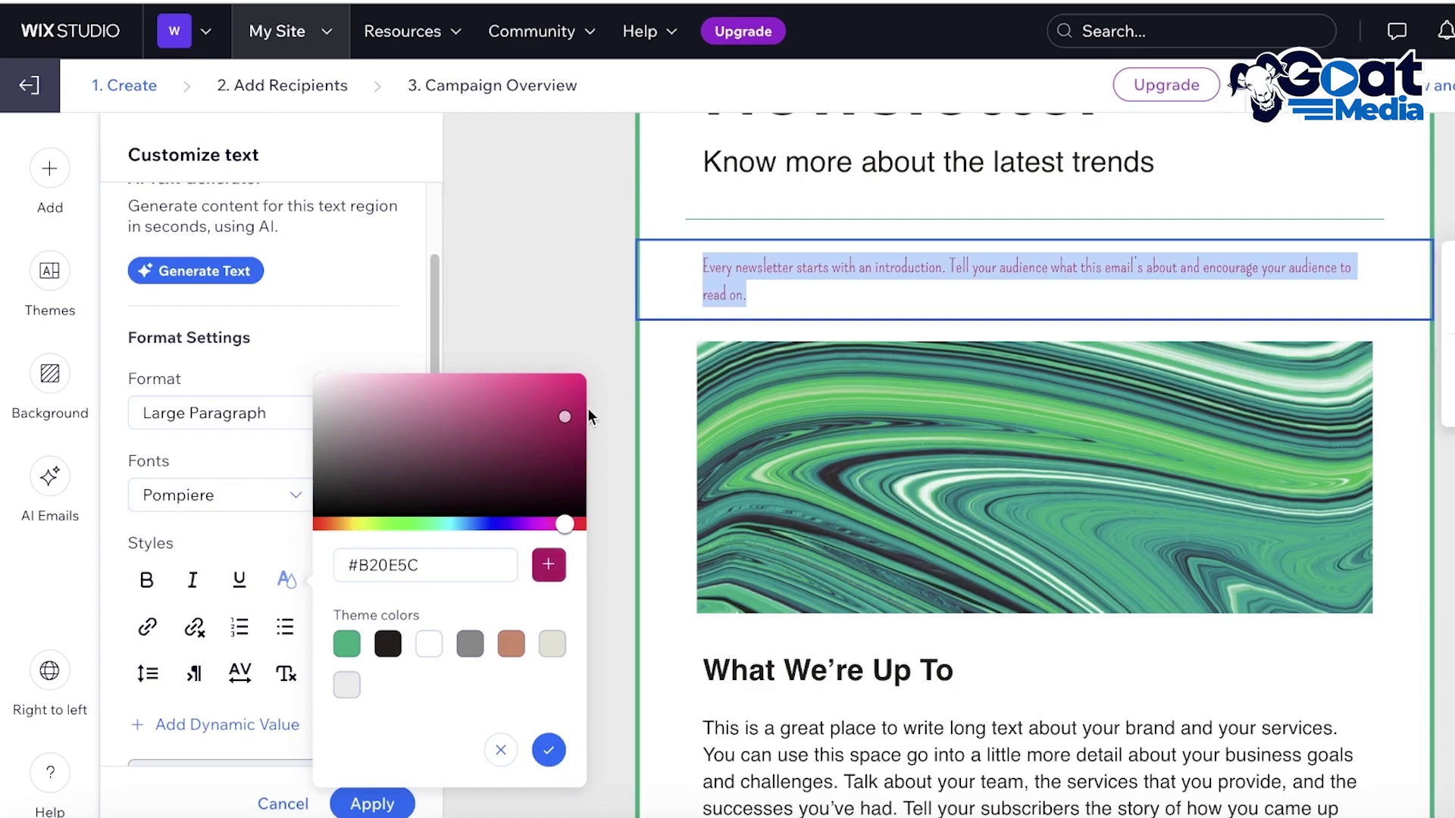
left_click(801, 425)
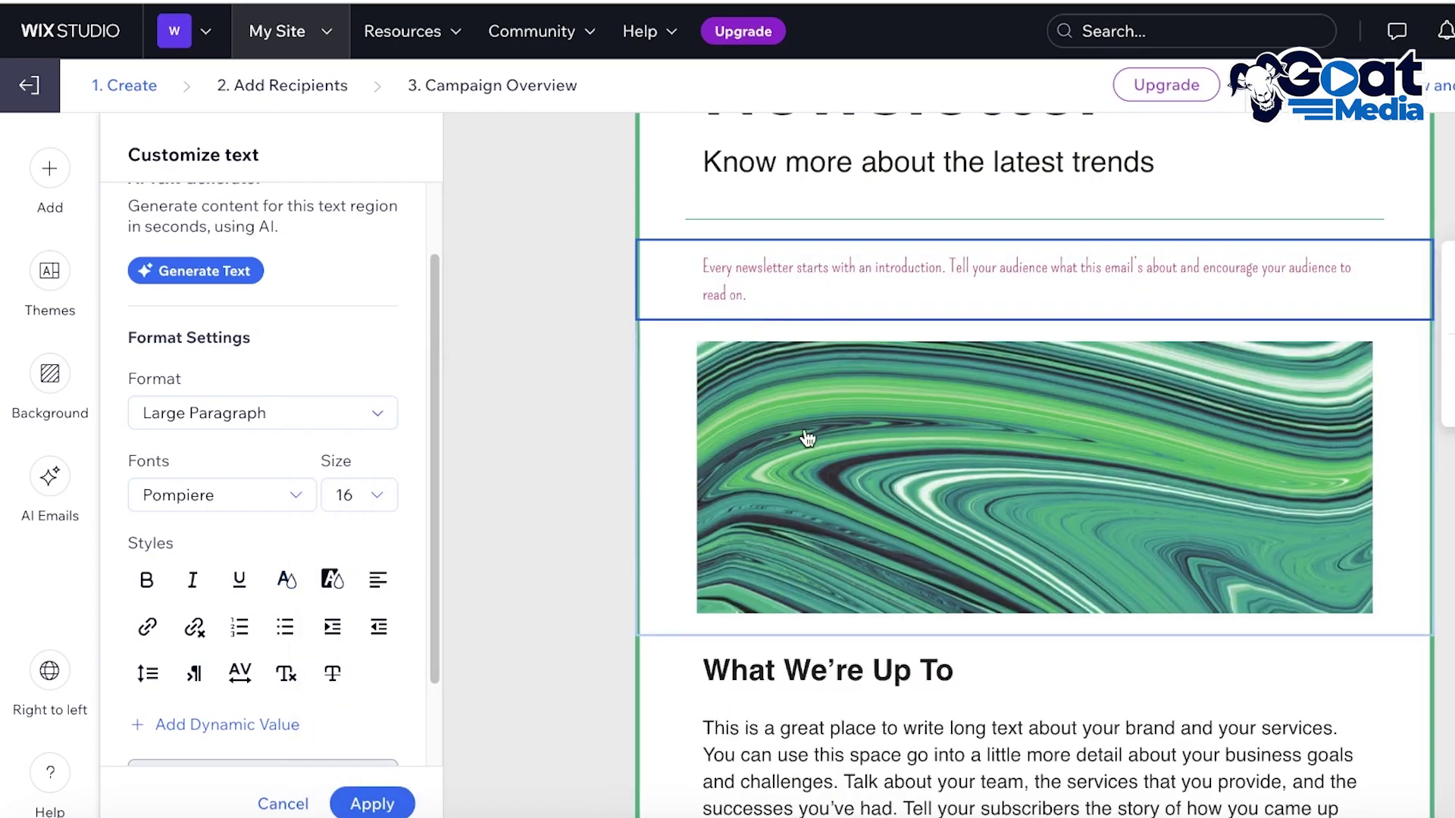
Deselect the image to reveal addable elements, then cancel the Choose an Image dialog
left_click(557, 279)
scroll(627, 432, "up", 2)
scroll(985, 336, "down", 10)
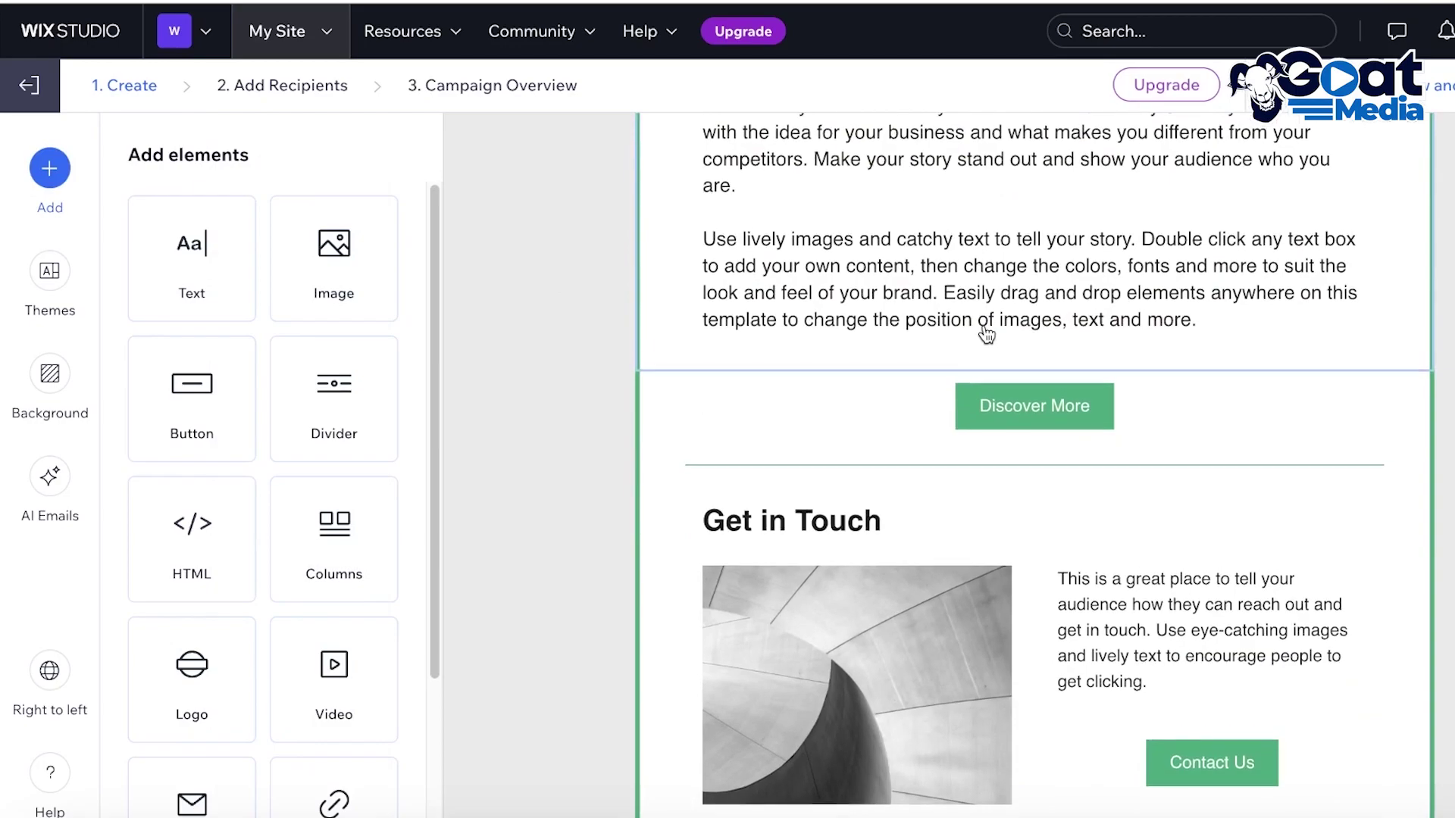
scroll(985, 336, "down", 3)
scroll(986, 336, "up", 15)
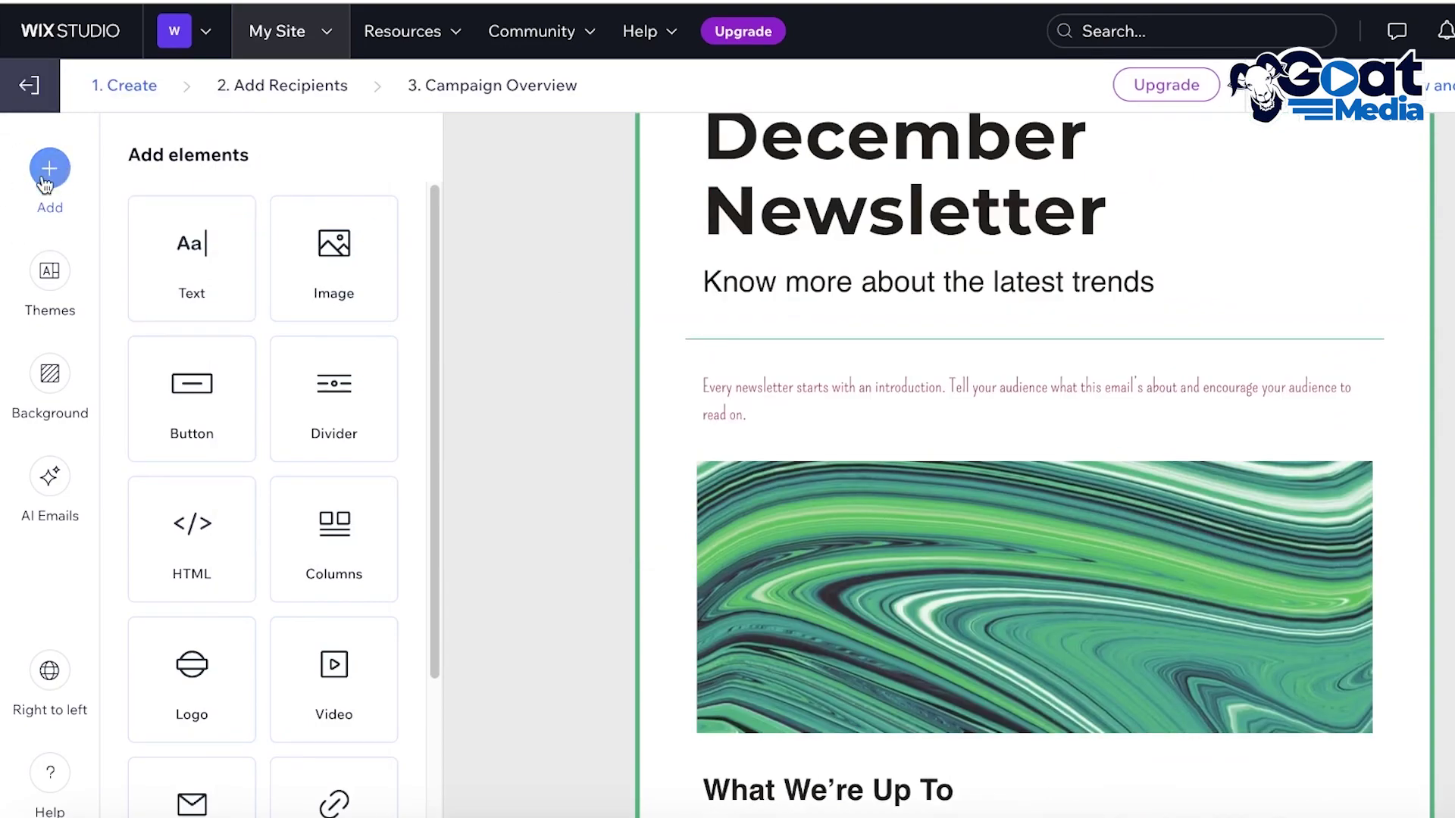
scroll(330, 372, "down", 3)
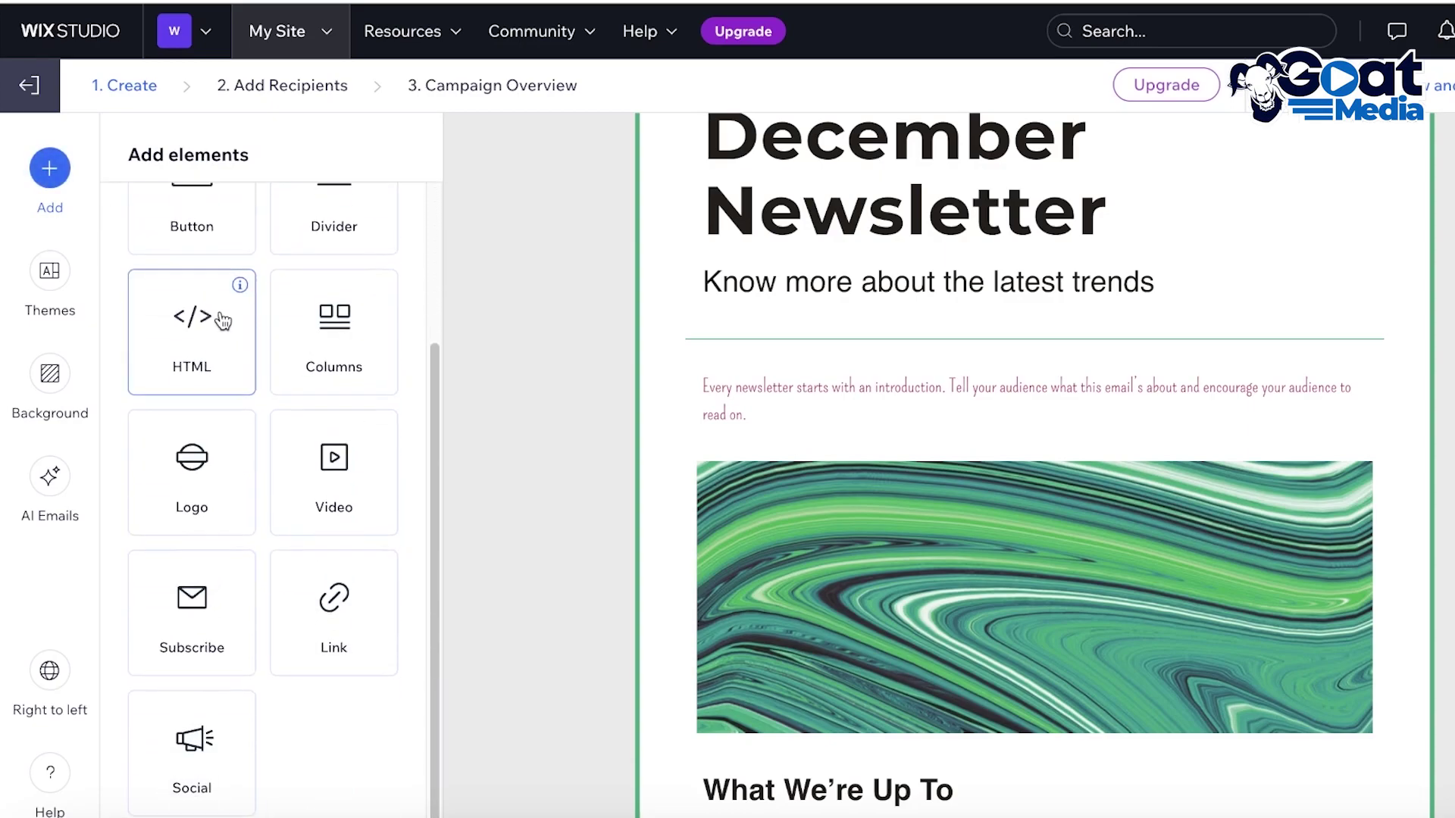
scroll(212, 297, "up", 3)
left_click_drag(333, 261, 1000, 553)
scroll(996, 553, "down", 3)
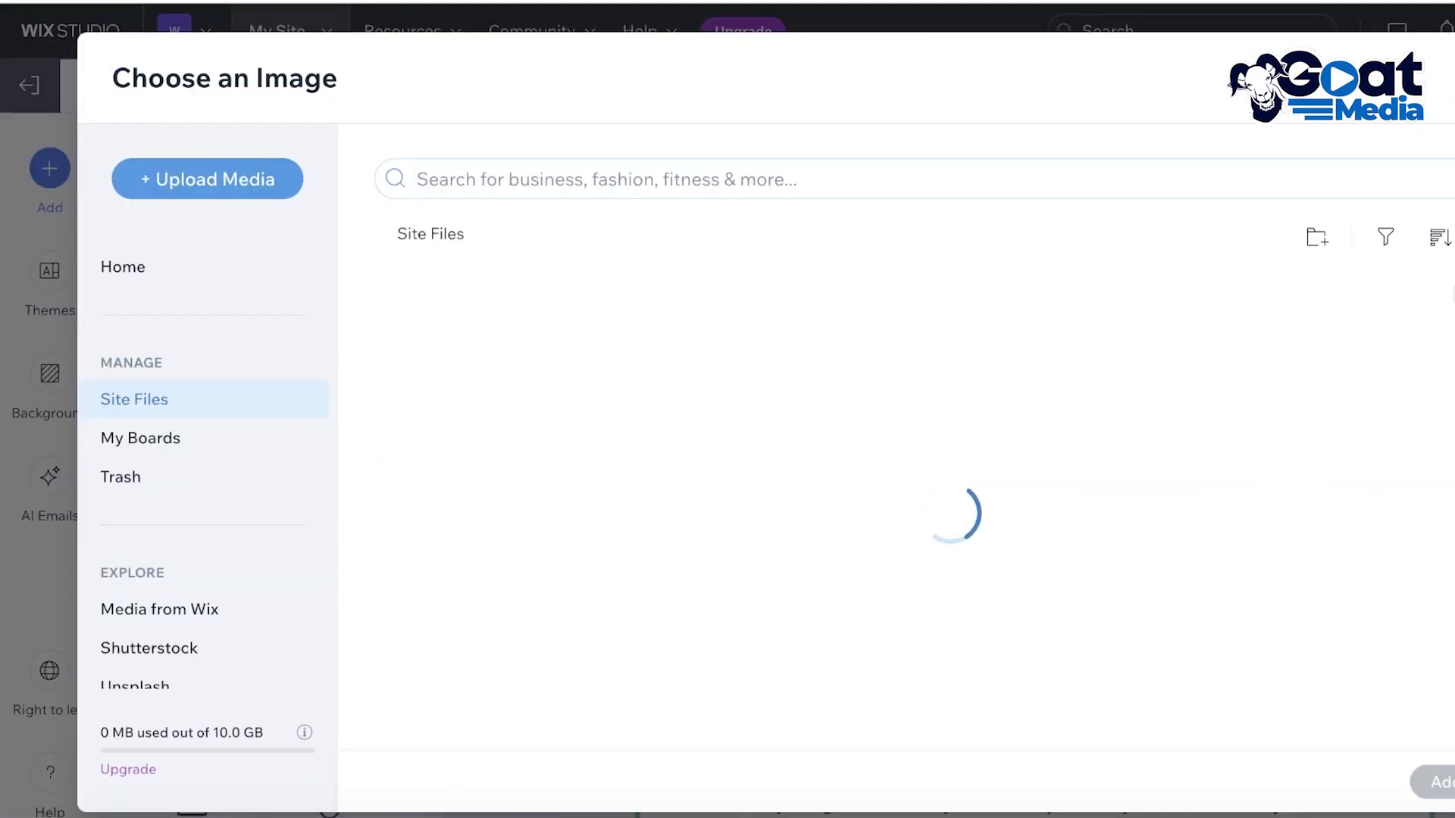
key("Escape")
scroll(633, 392, "up", 3)
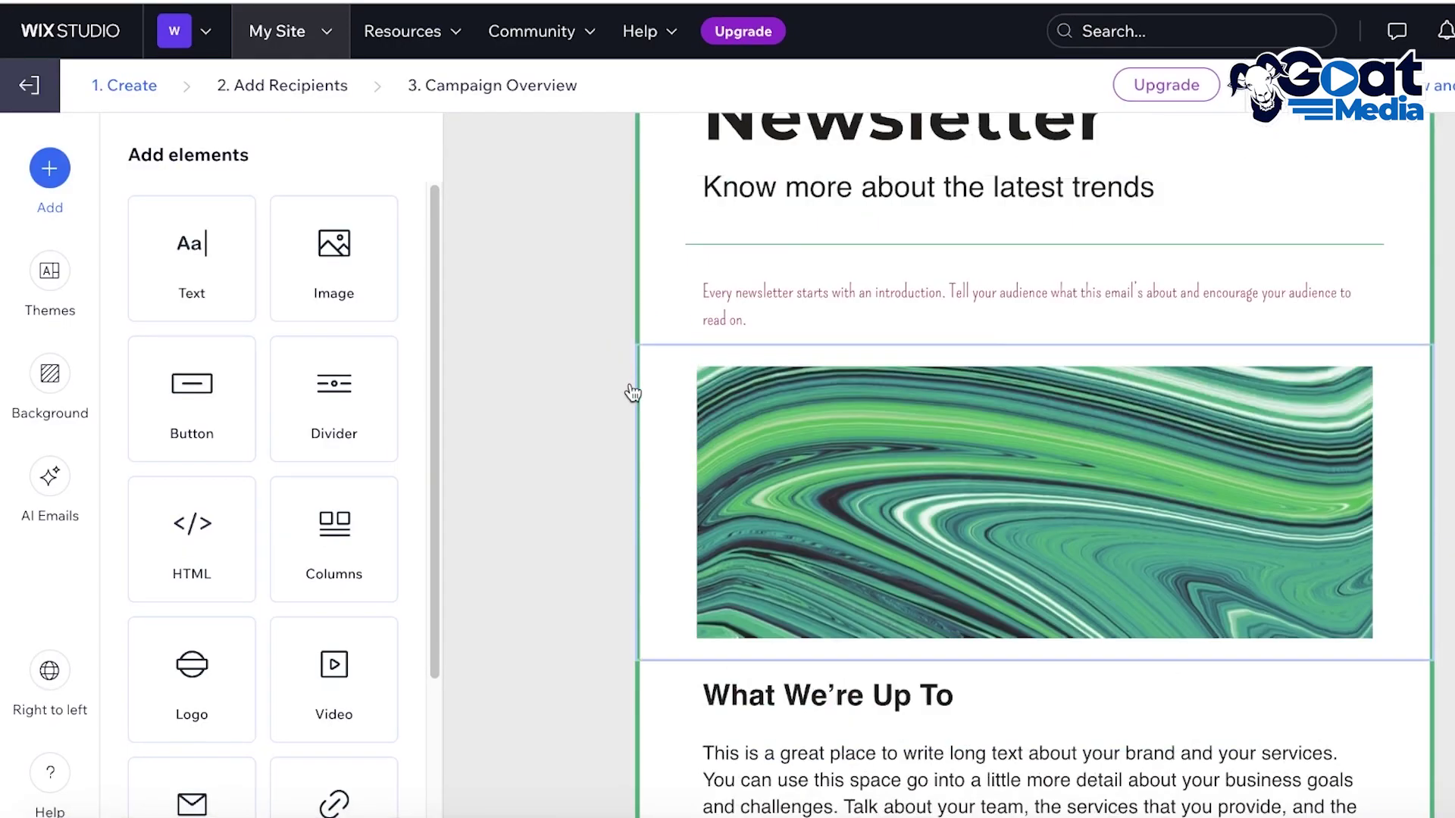
scroll(642, 406, "down", 4)
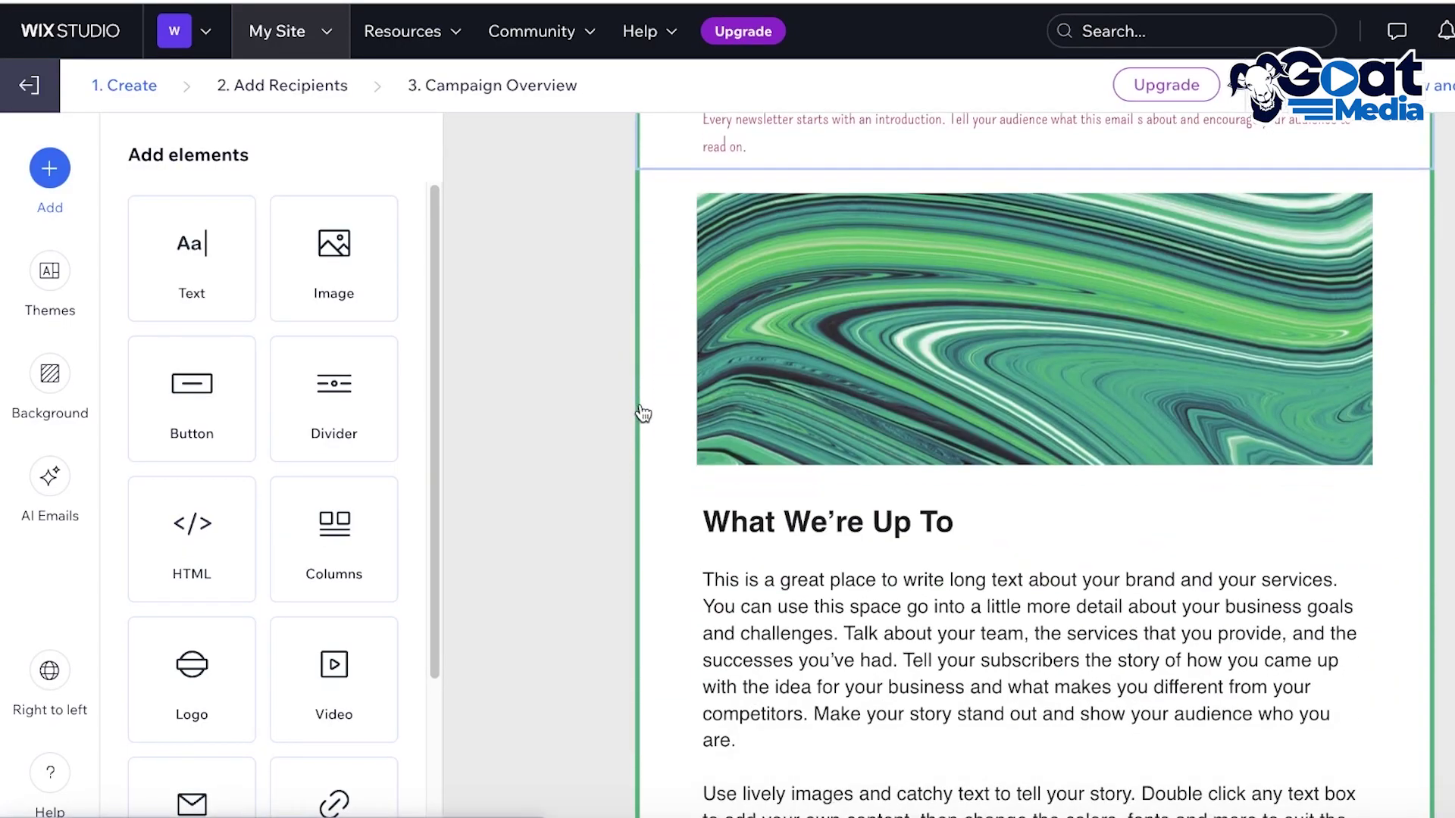
scroll(689, 452, "down", 10)
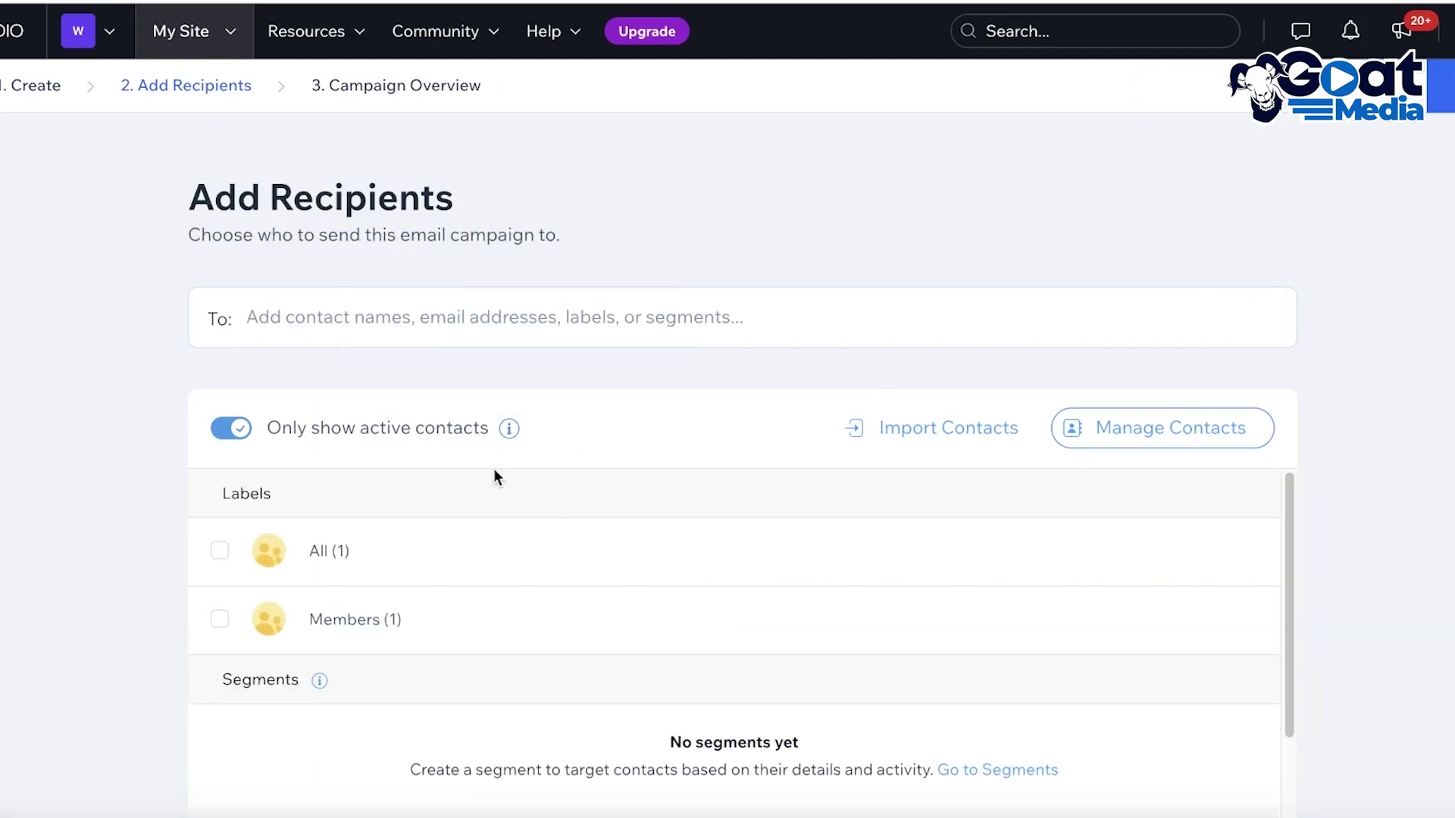
Choose the All (1) contacts label as recipients and continue to Campaign Overview
scroll(516, 485, "down", 1)
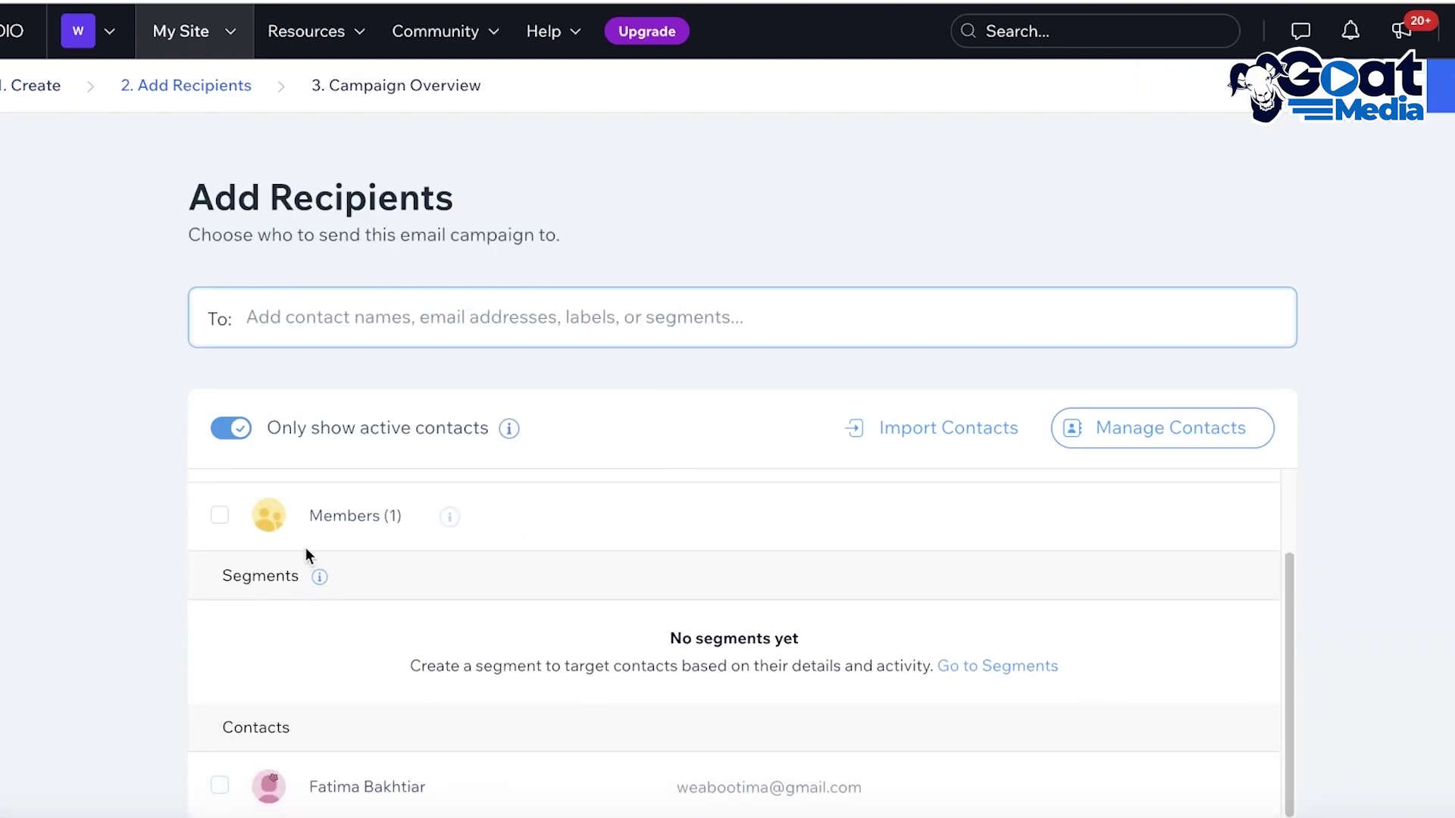
scroll(306, 548, "up", 1)
left_click(209, 552)
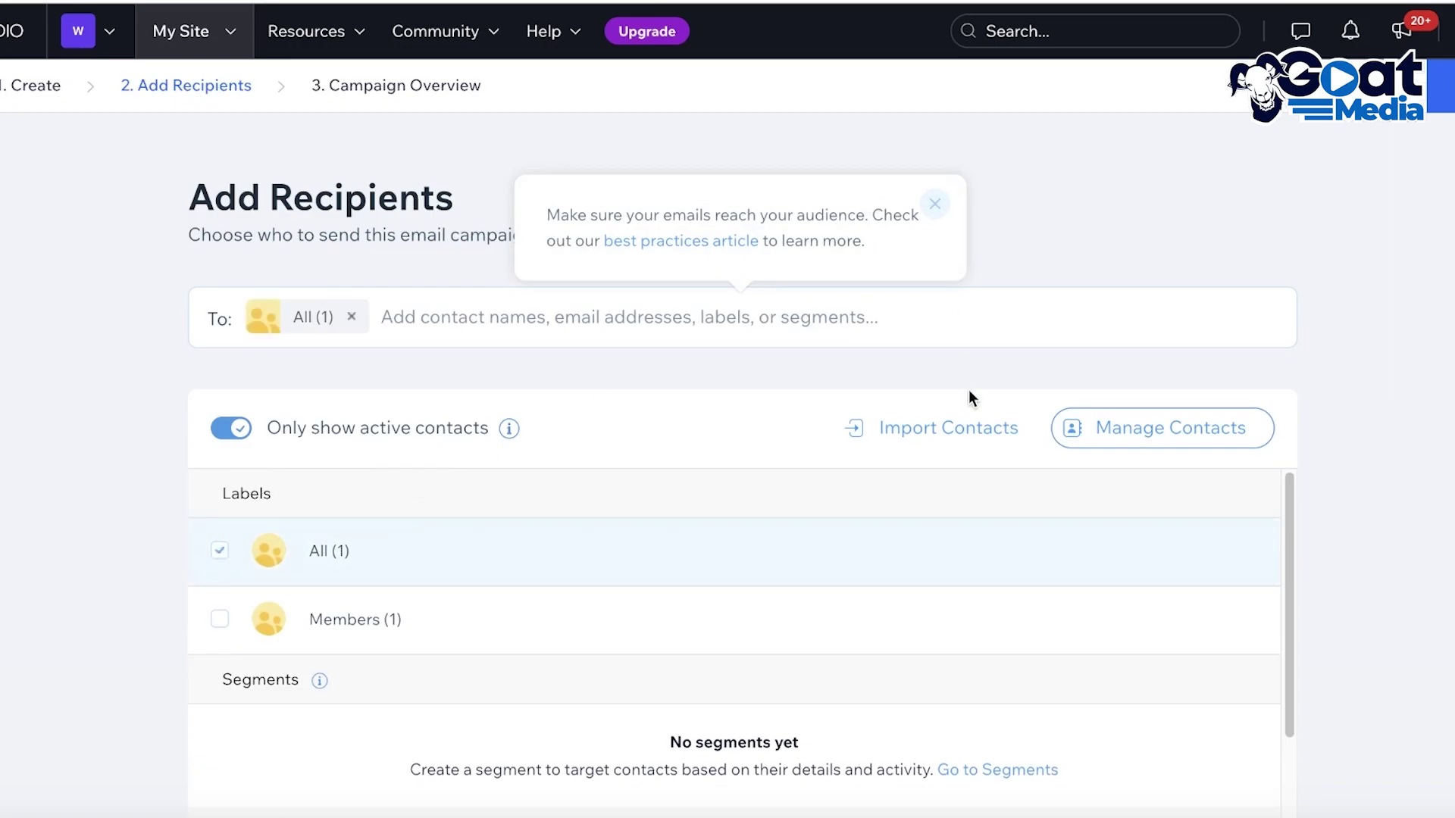
left_click(1356, 812)
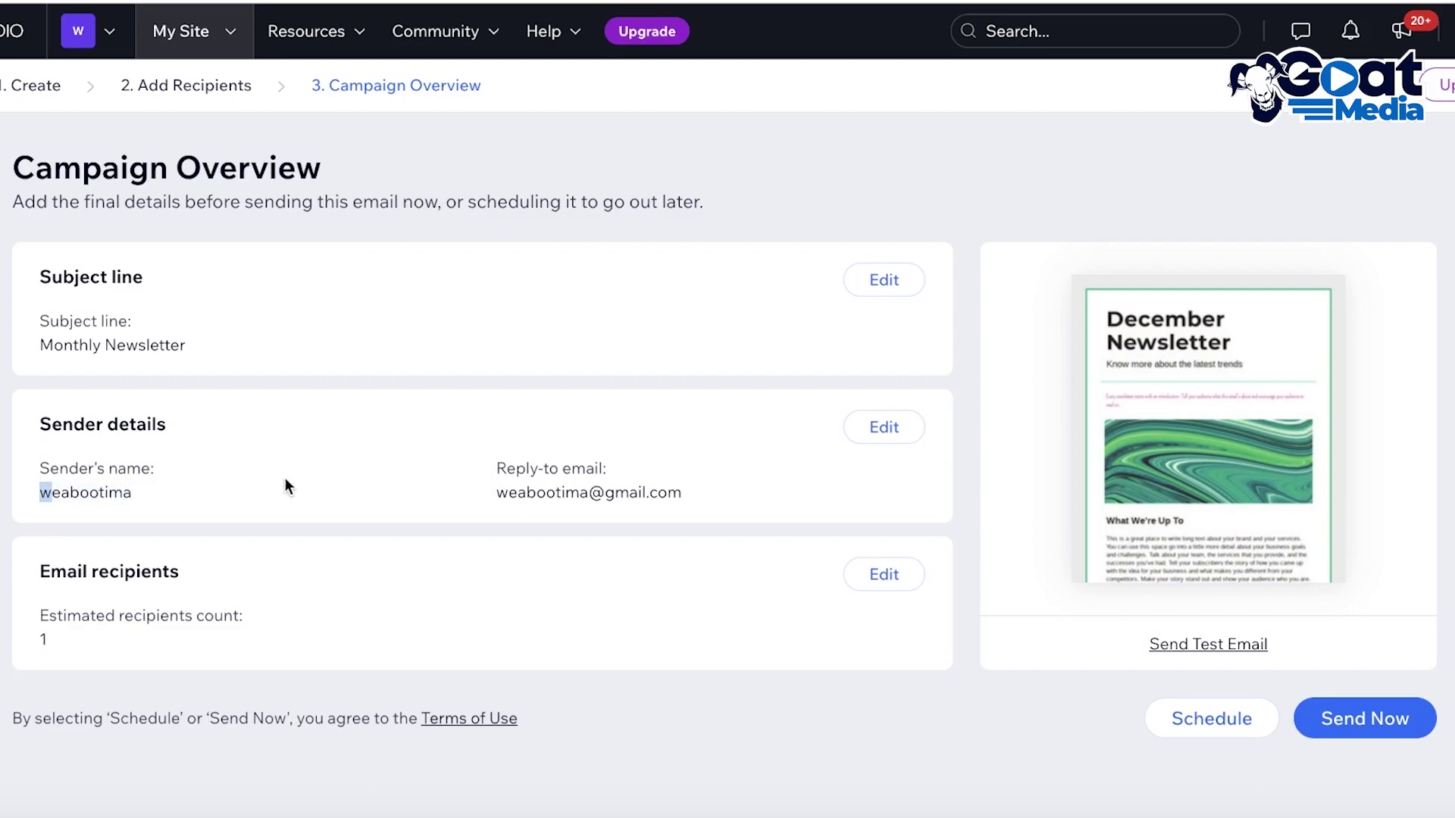
Open the Sender details dialog twice and close it without changing the sender name or reply-to email
left_click_drag(443, 490, 682, 508)
left_click(657, 484)
left_click(879, 429)
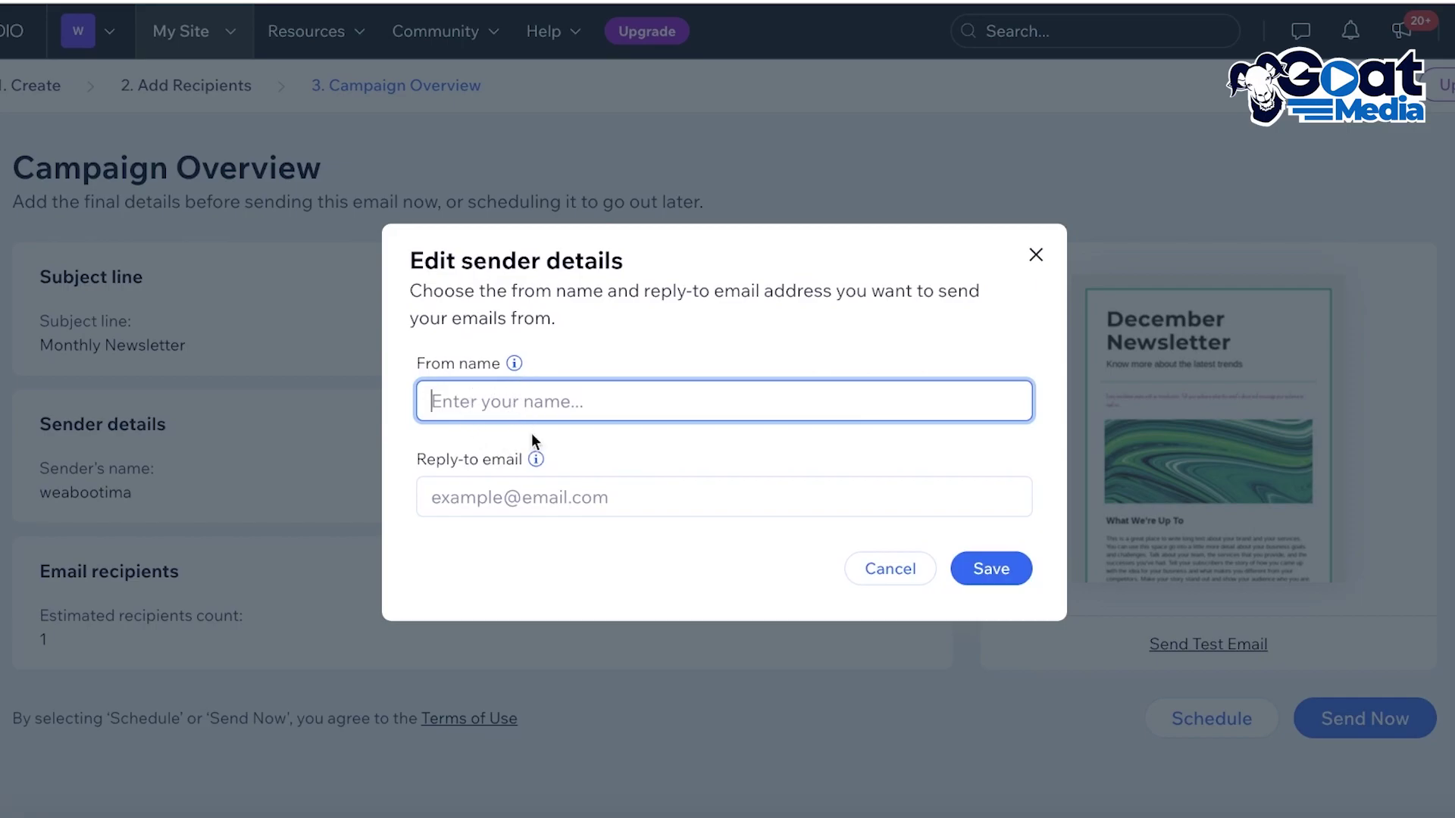
left_click(466, 500)
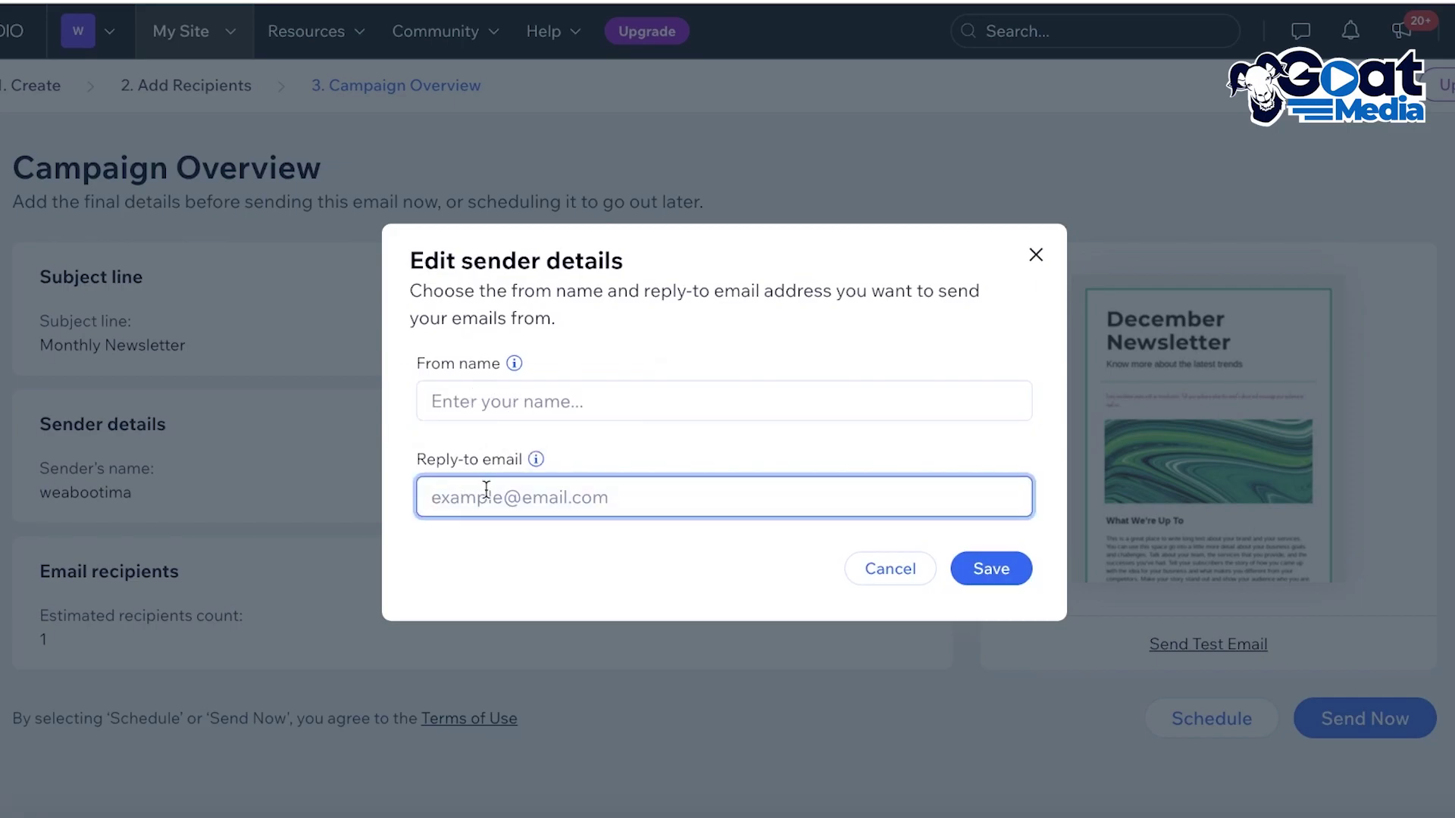
left_click(1035, 256)
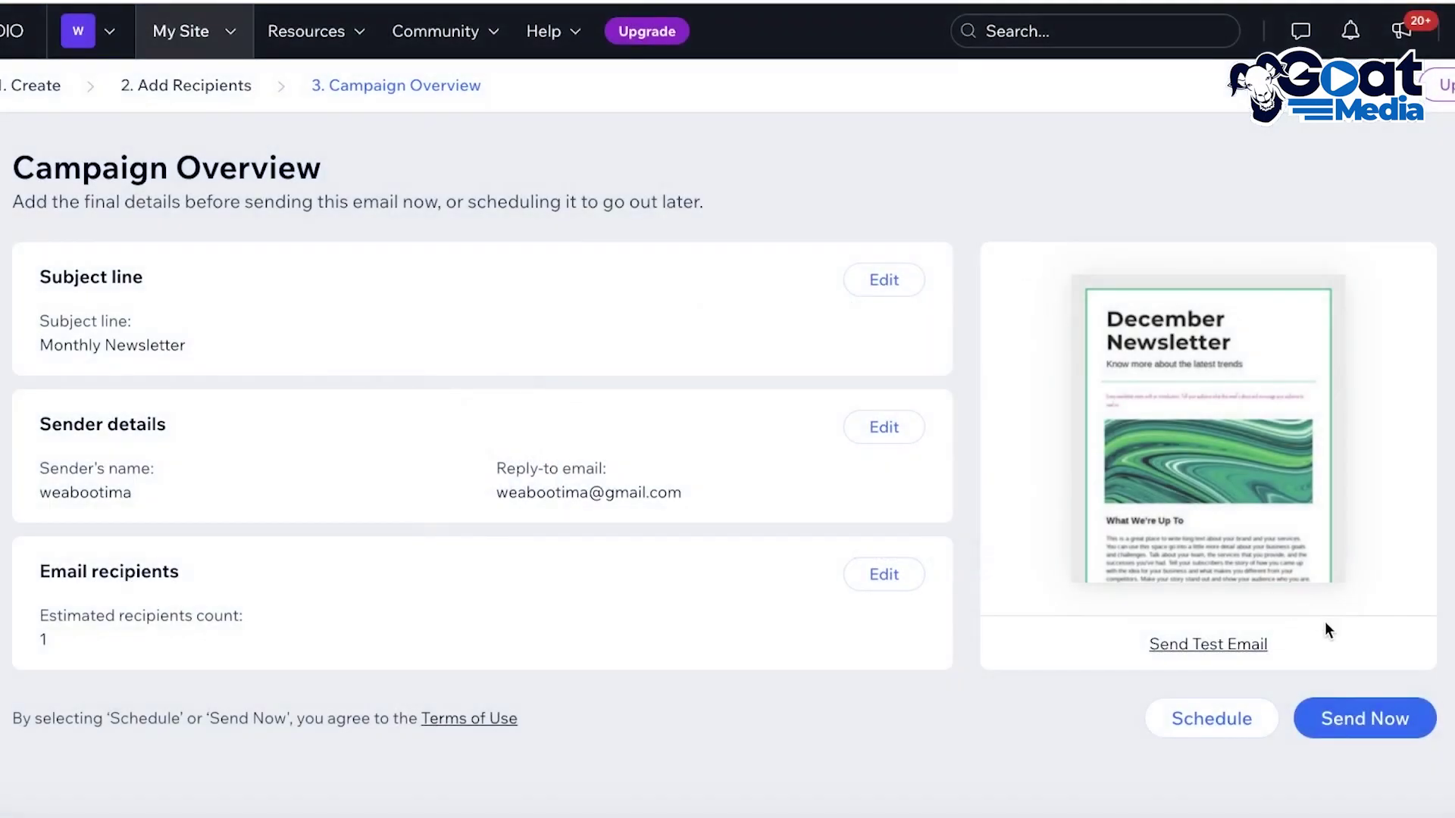
left_click(1379, 727)
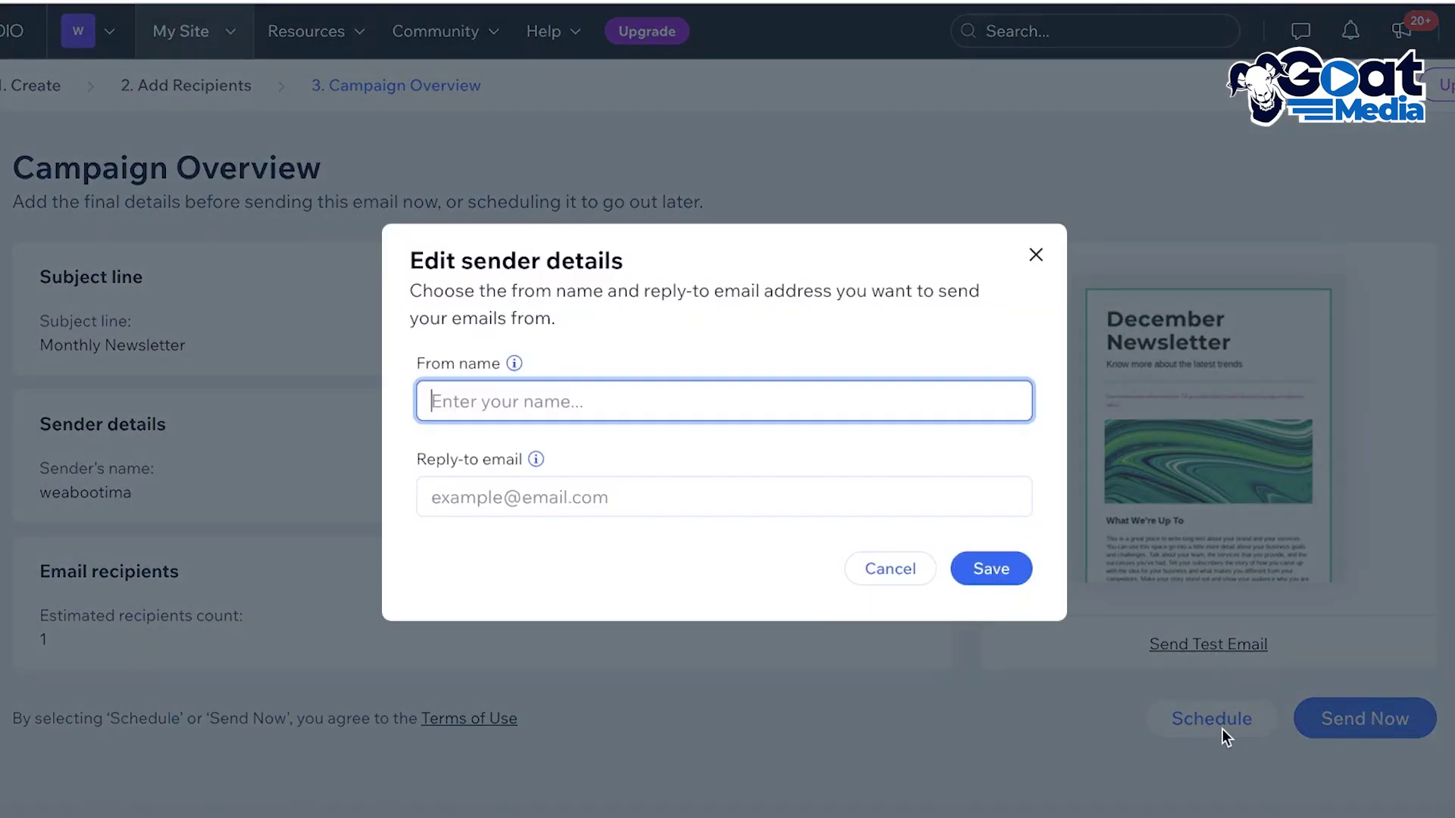
left_click(1031, 255)
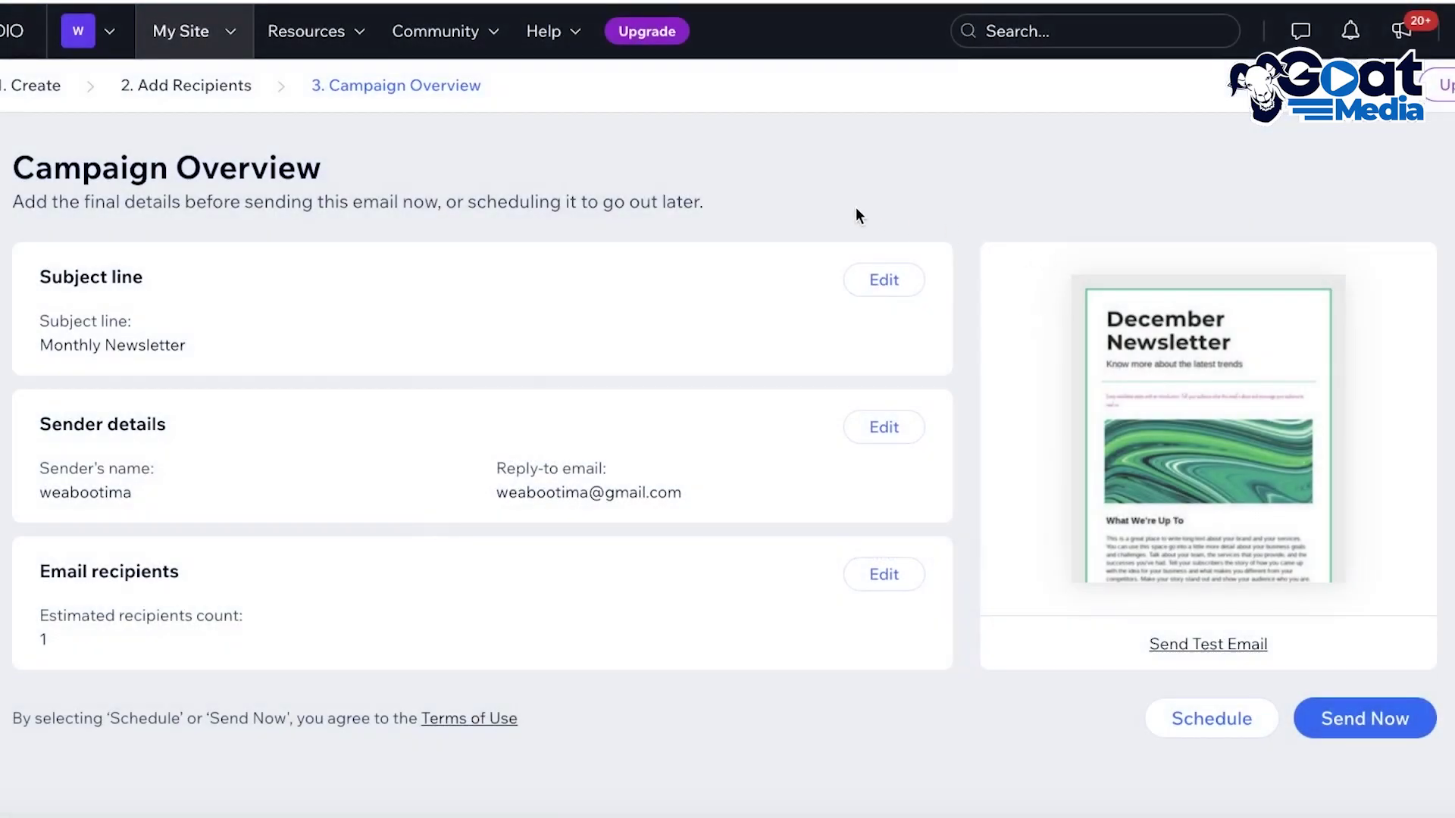